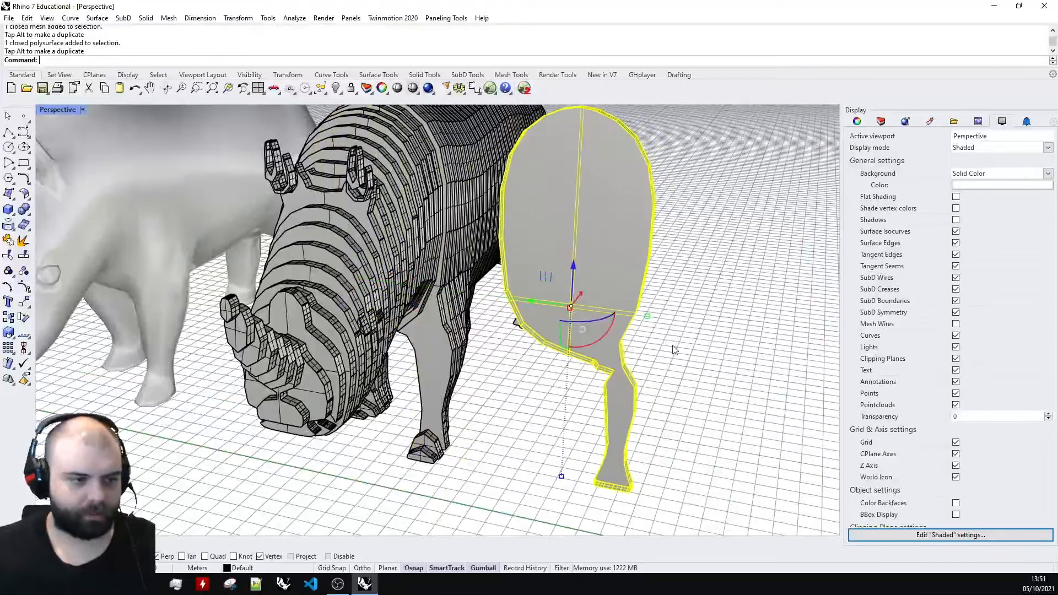
Pull several cross-section slices sideways out of the sliced rhino, one by one, to show its separate pieces.
left_click_drag(364, 285, 627, 303)
left_click(432, 339)
left_click_drag(358, 252, 743, 298)
scroll(441, 334, "down", 5)
left_click(441, 334)
left_click_drag(393, 287, 693, 309)
left_click(436, 332)
left_click_drag(380, 276, 697, 313)
left_click(620, 164)
right_click_drag(619, 165, 573, 237)
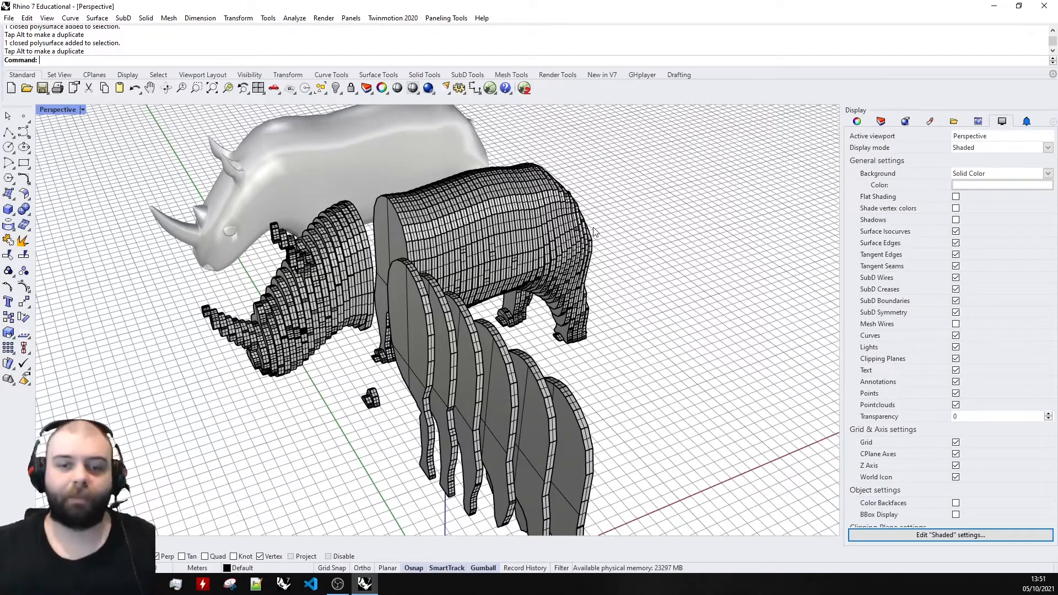
Undo the moves of the slices pulled out of the sliced rhino.
key("ctrl+z")
key("ctrl+z")
key("ctrl+z")
key("ctrl+z")
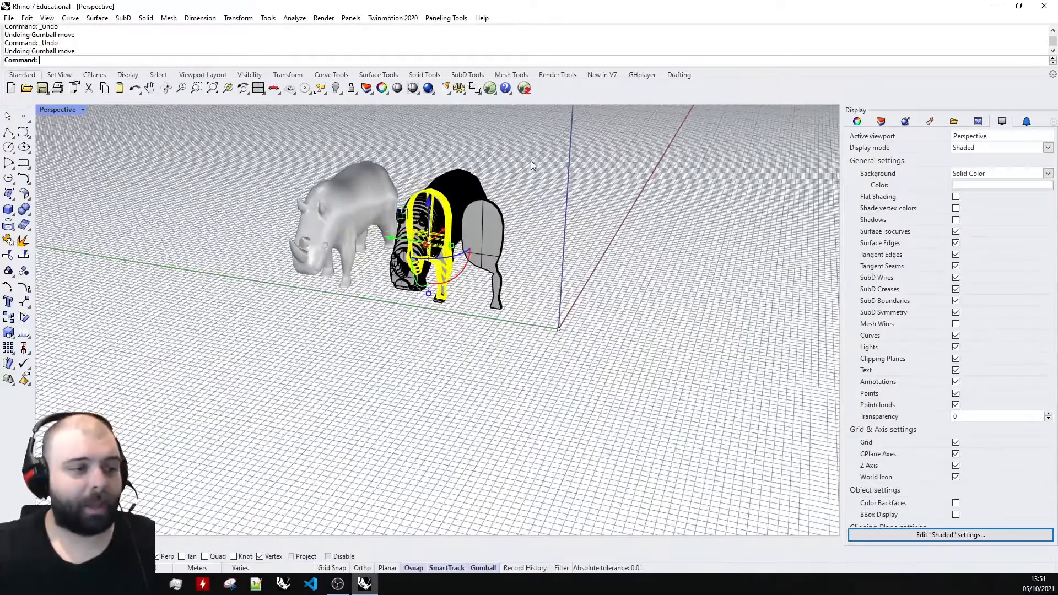
left_click(531, 160)
scroll(531, 161, "up", 5)
right_click_drag(531, 160, 512, 176)
scroll(512, 176, "down", 2)
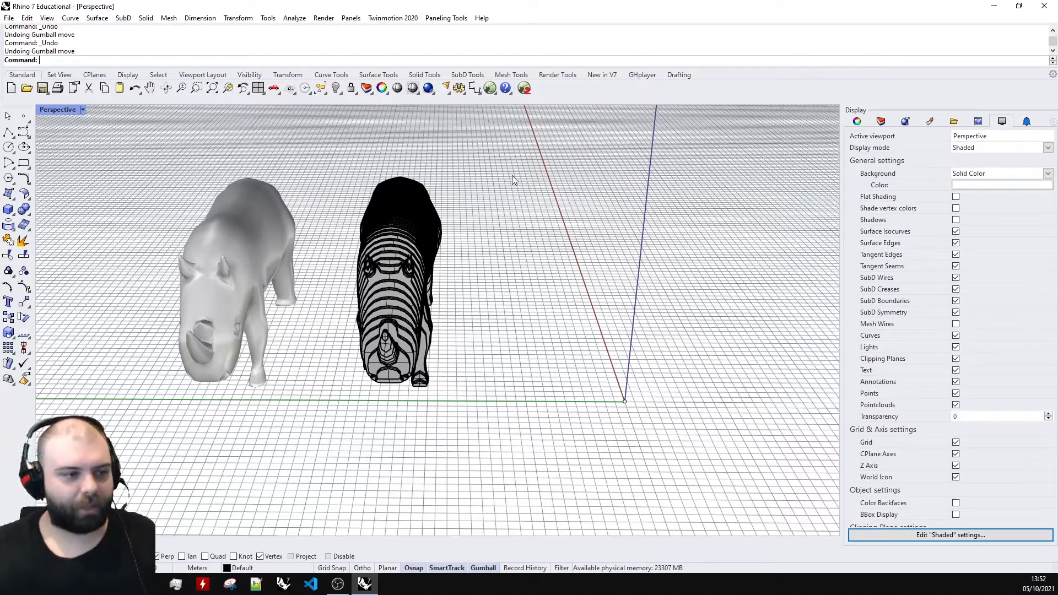
Select the whole sliced rhino, clear the selection and examine the model from the side and front.
left_click_drag(328, 150, 538, 465)
right_click_drag(562, 357, 331, 284)
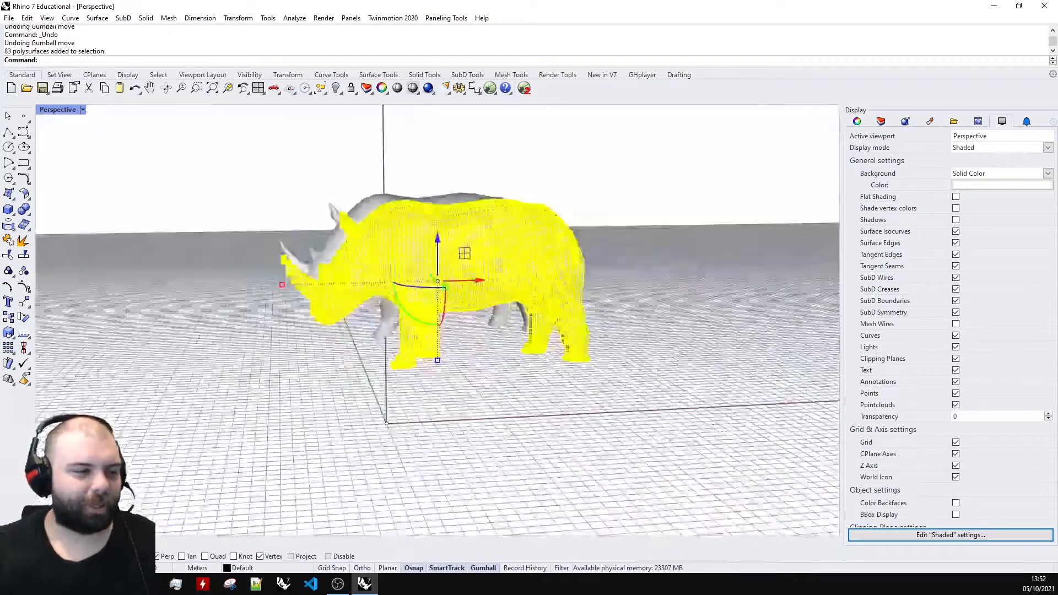
scroll(342, 226, "up", 5)
left_click(495, 145)
right_click_drag(441, 164, 529, 226)
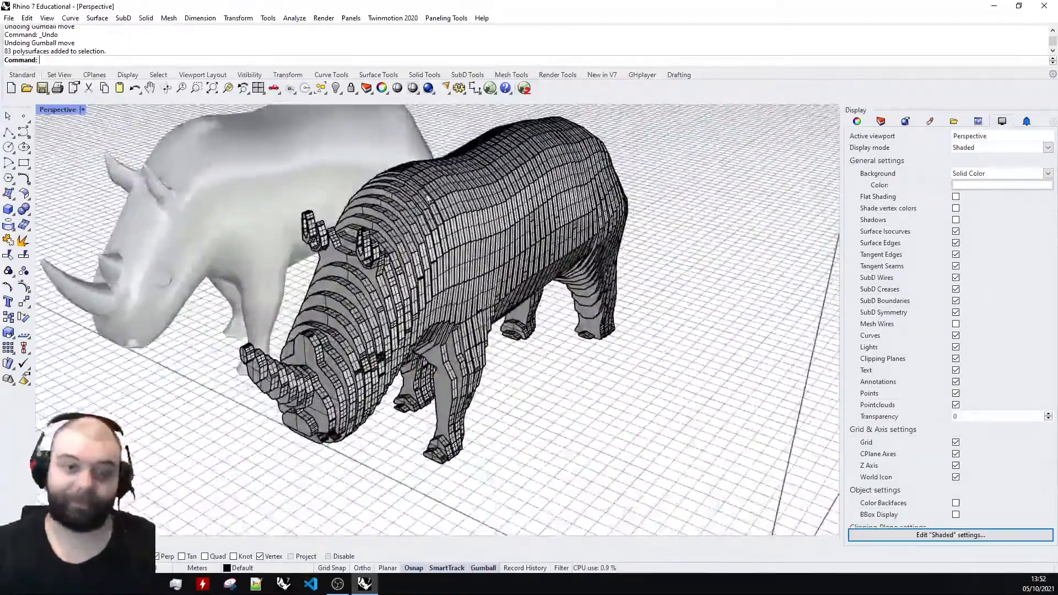
right_click_drag(472, 207, 417, 184)
scroll(406, 180, "down", 4)
scroll(406, 180, "up", 2)
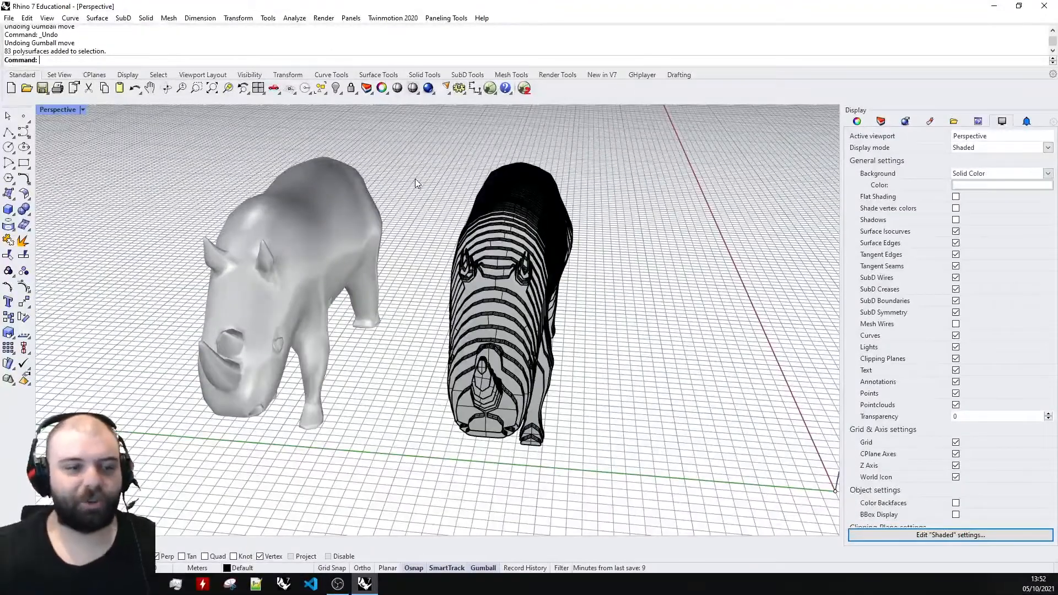
Delete all polysurfaces of the sliced rhino, keeping only the smooth rhino mesh.
left_click_drag(401, 125, 681, 511)
left_click(637, 403)
right_click_drag(640, 394, 534, 237)
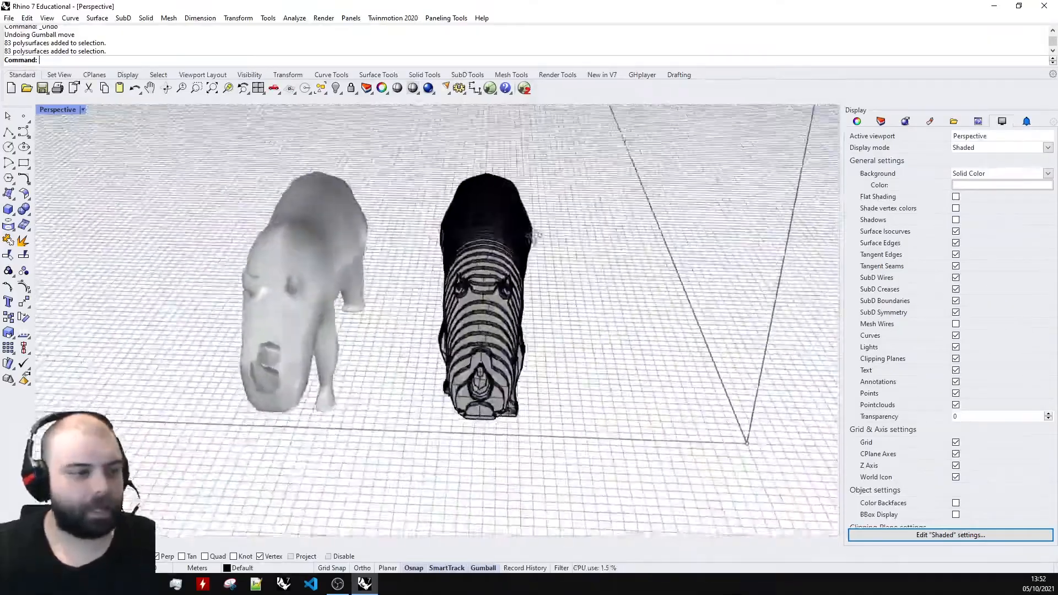
left_click_drag(408, 127, 683, 510)
key("Delete")
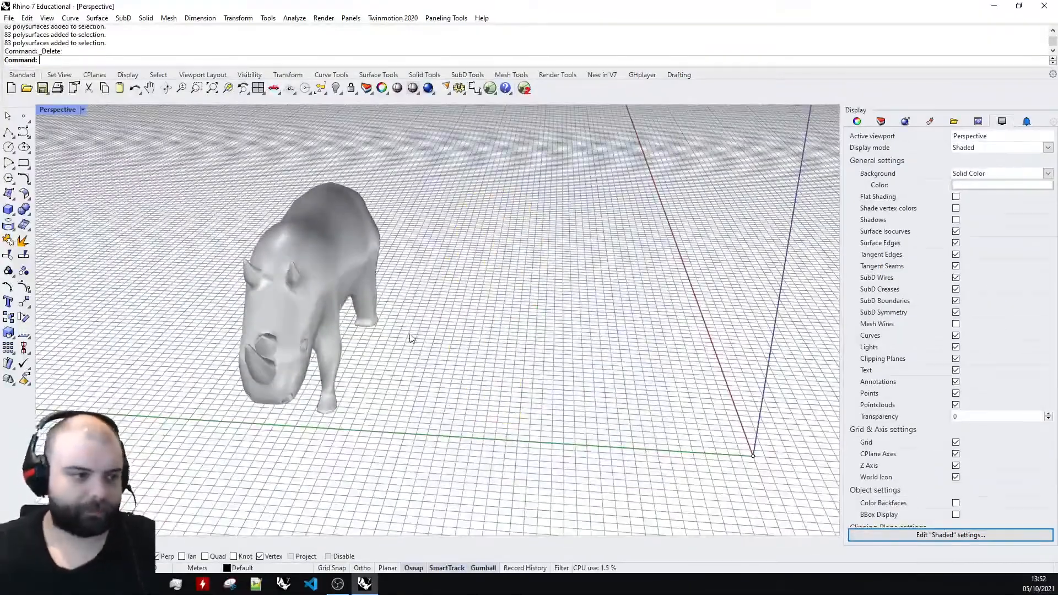
Move the smooth rhino mesh sideways into the space where the sliced rhino stood.
left_click(316, 243)
right_click_drag(317, 244, 445, 276)
left_click(445, 276)
left_click(337, 231)
left_click_drag(309, 281, 441, 302)
left_click(605, 305)
right_click_drag(609, 307, 444, 352)
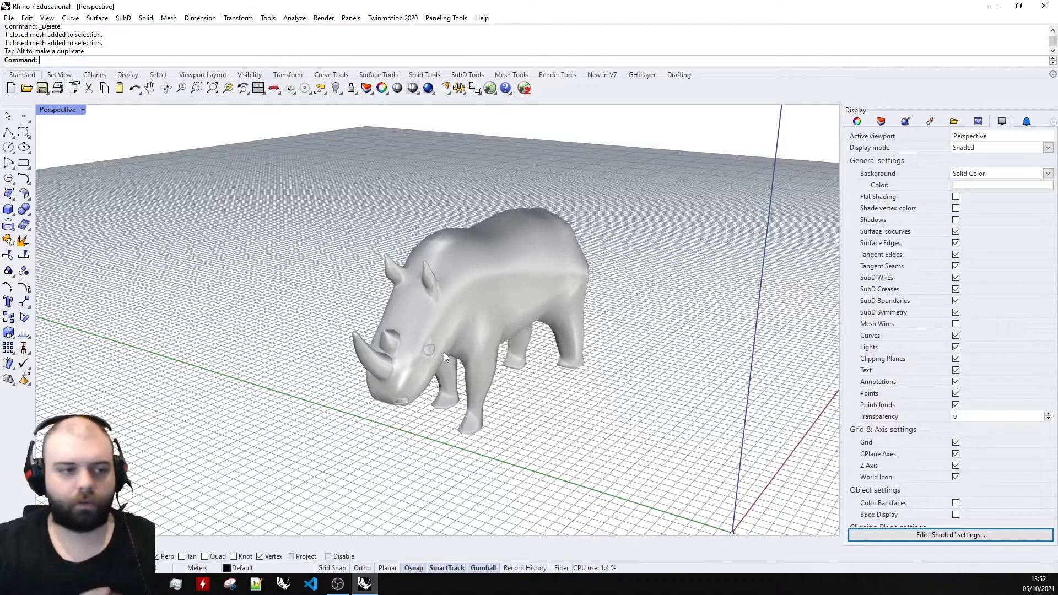
right_click_drag(524, 323, 580, 381)
left_click(490, 259)
left_click(549, 407)
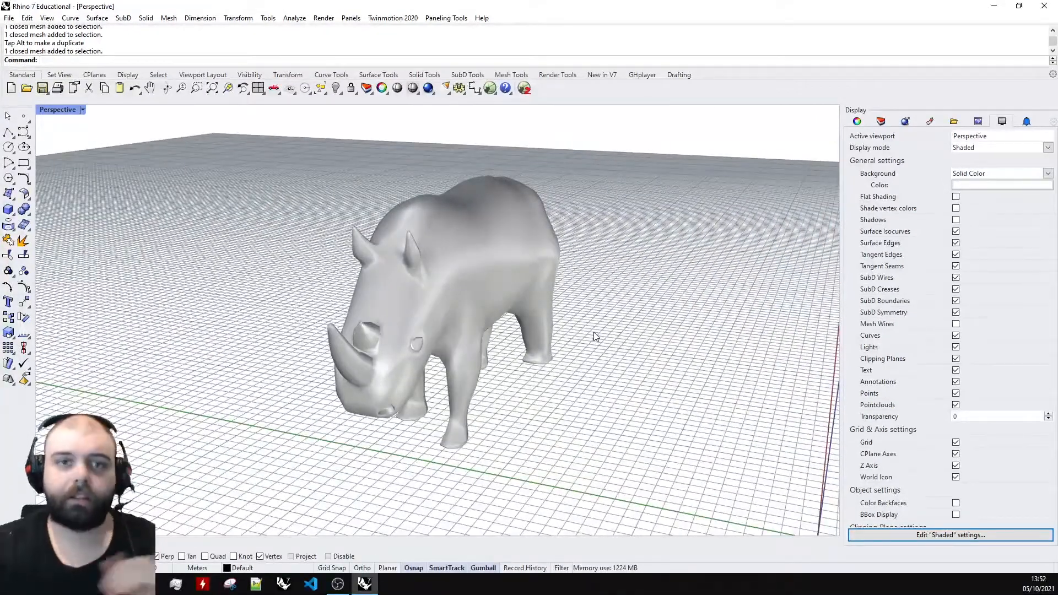
right_click_drag(613, 266, 564, 274)
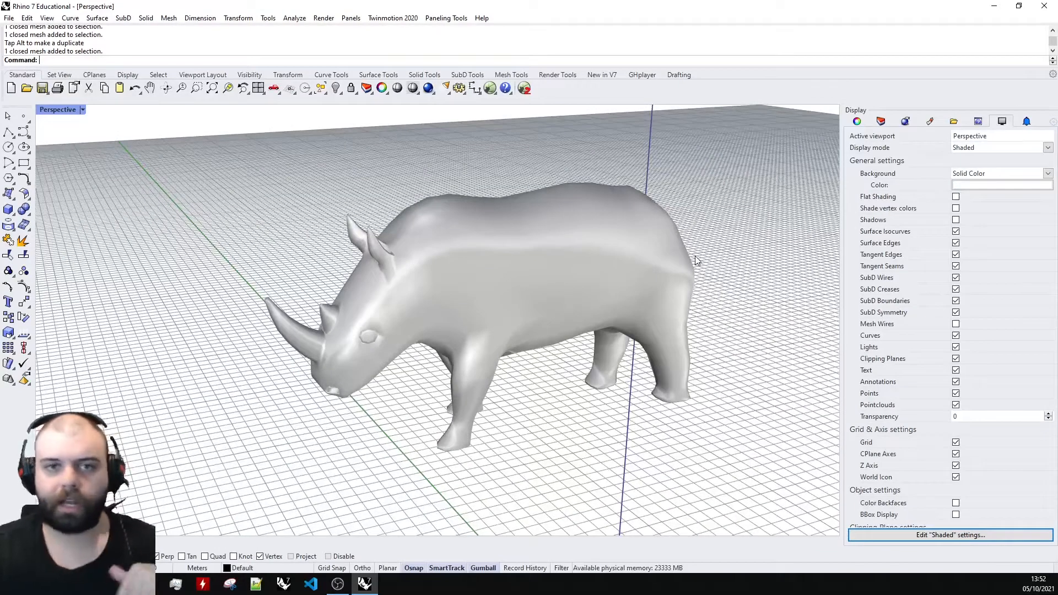
right_click_drag(548, 369, 596, 217)
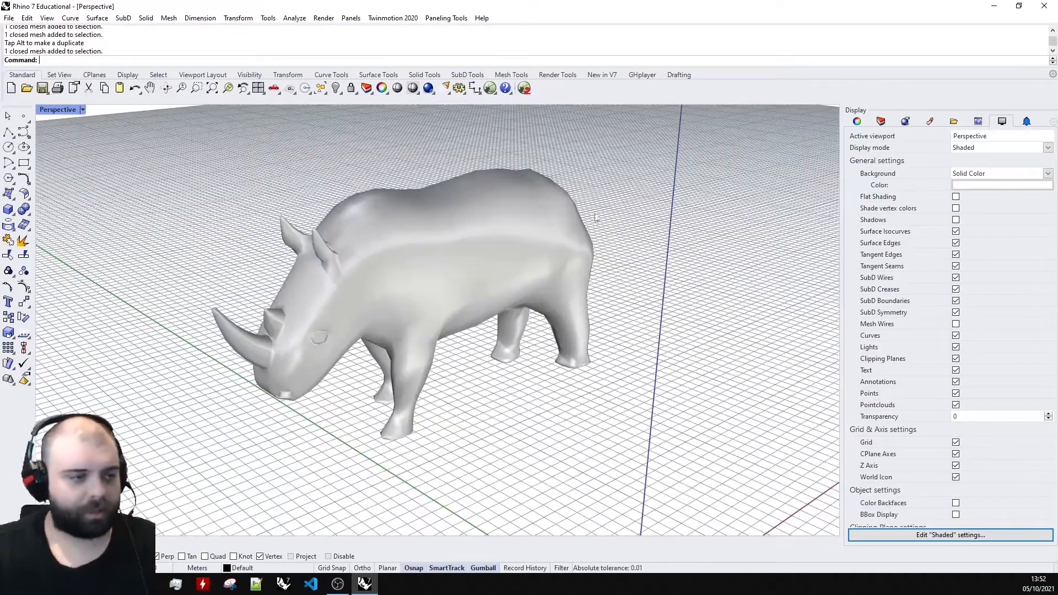
right_click_drag(615, 170, 576, 172)
Open Grasshopper and place a Contour component on the canvas.
left_click(489, 88)
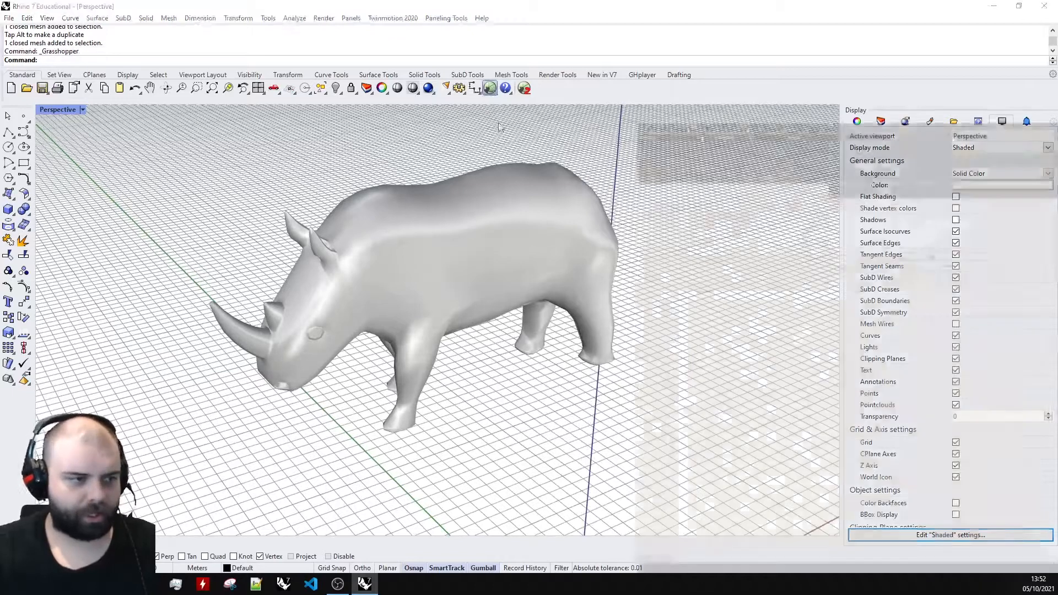
double_click(683, 338)
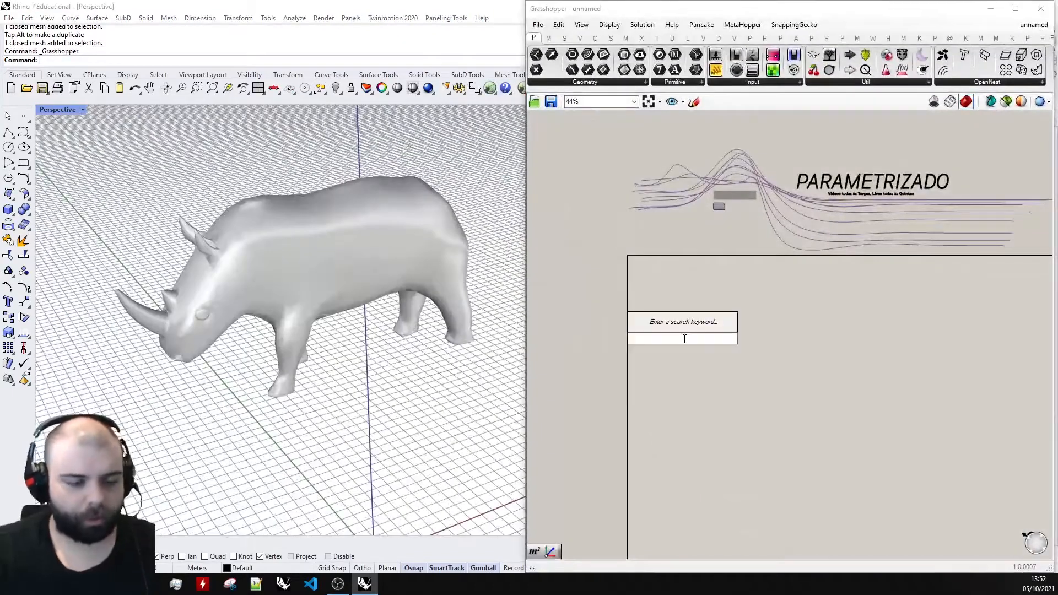
scroll(663, 286, "up", 5)
double_click(730, 284)
type("contou")
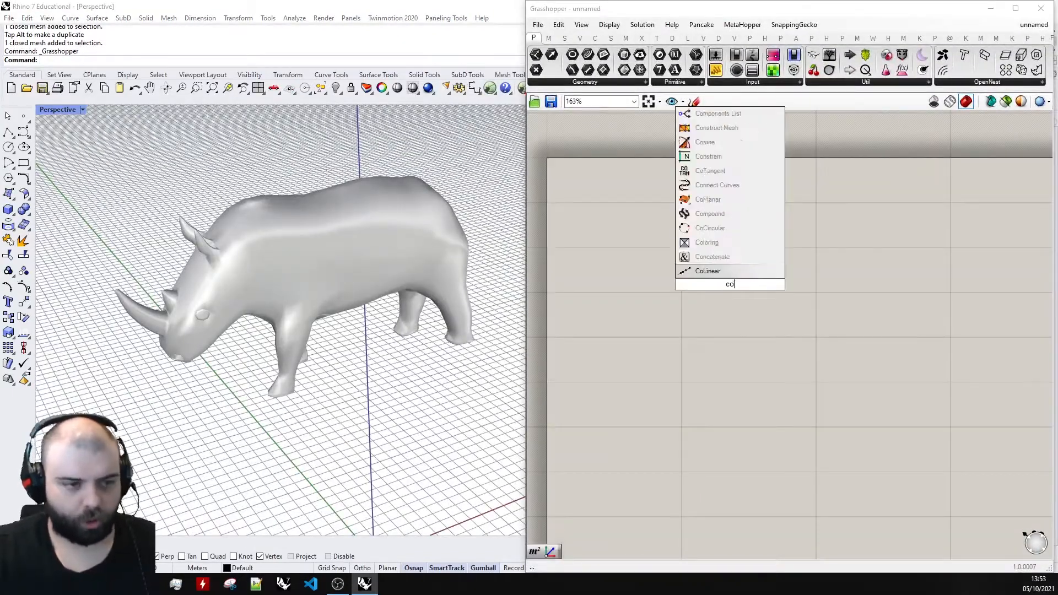
left_click(728, 272)
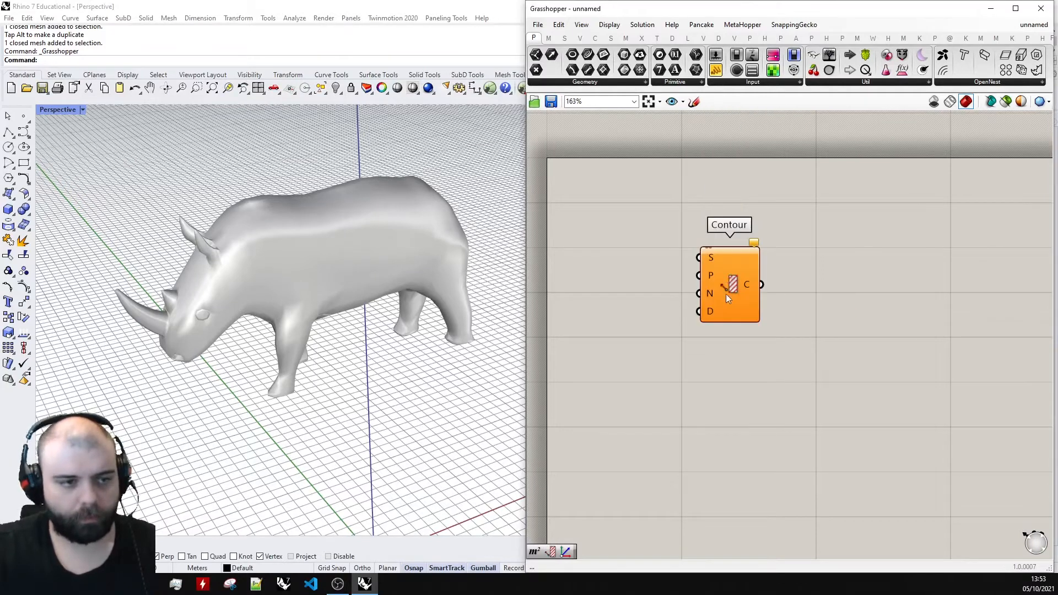
Examine the Contour component's icon, inputs and output up close.
scroll(739, 218, "up", 4)
scroll(794, 237, "up", 2)
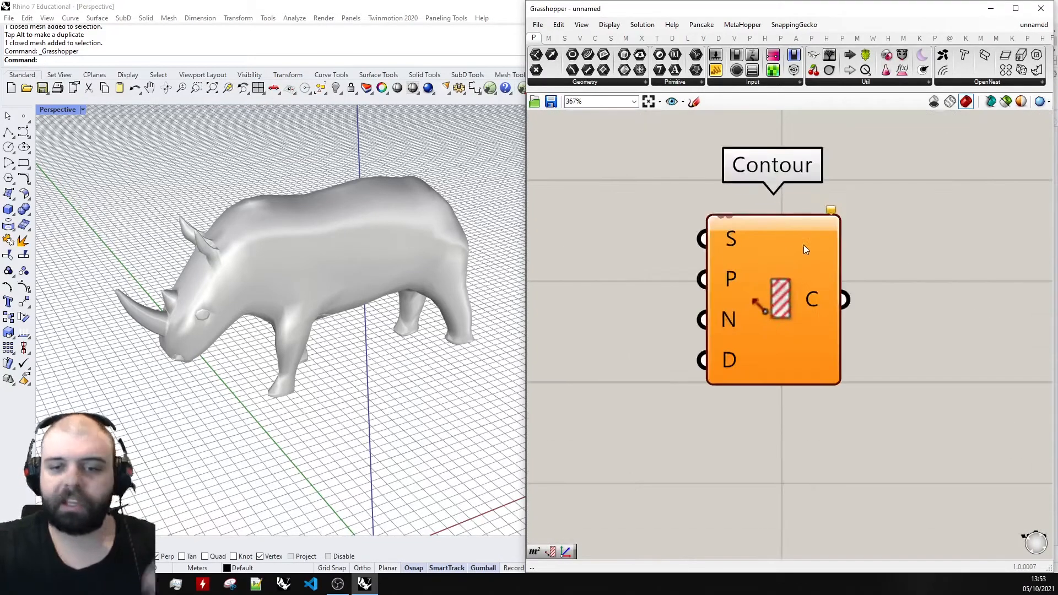
scroll(789, 287, "up", 4)
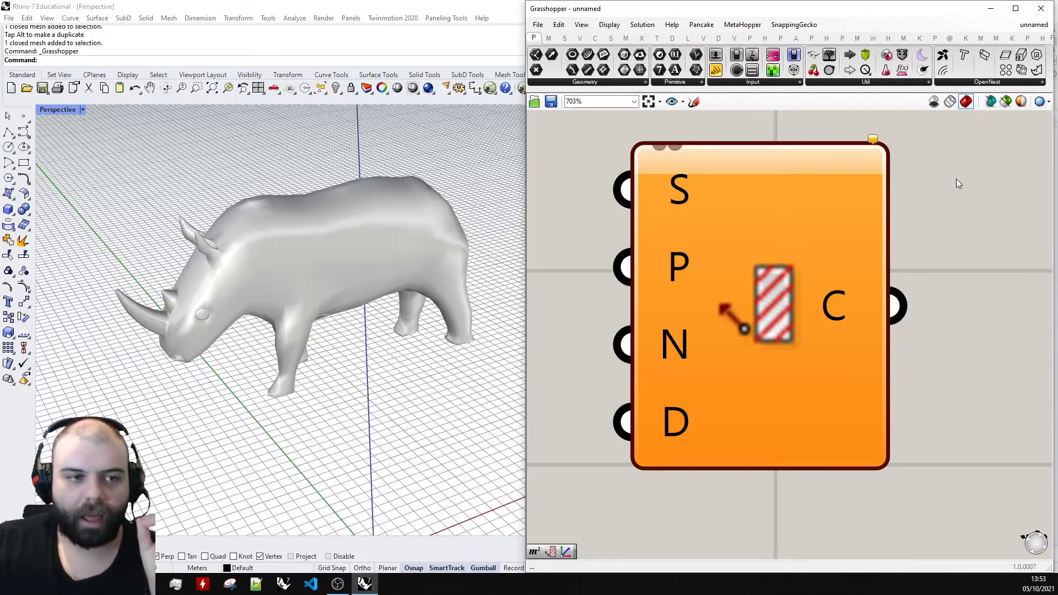
scroll(858, 272, "down", 4)
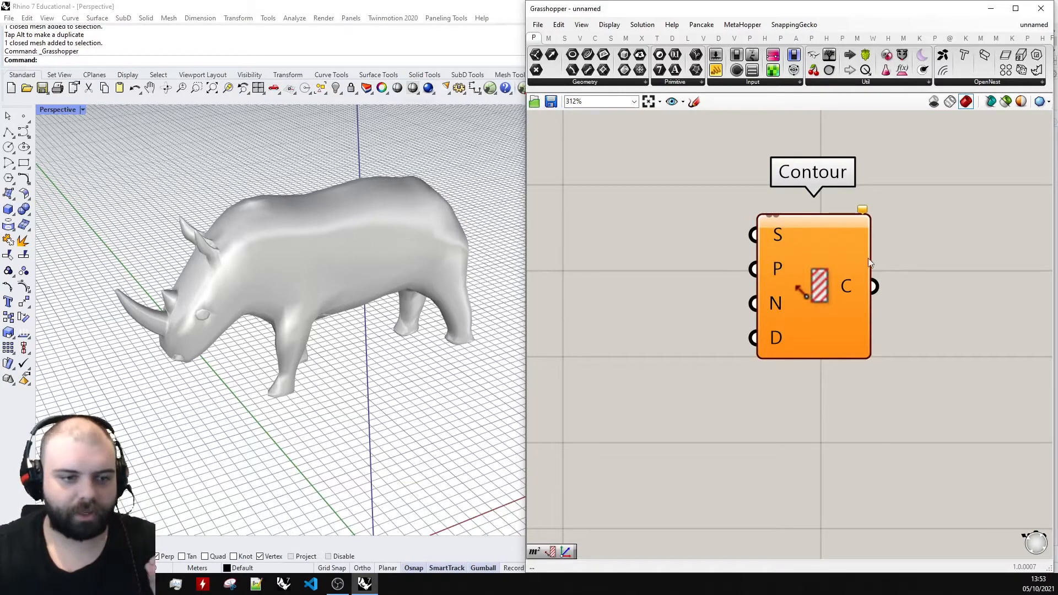
scroll(849, 262, "up", 2)
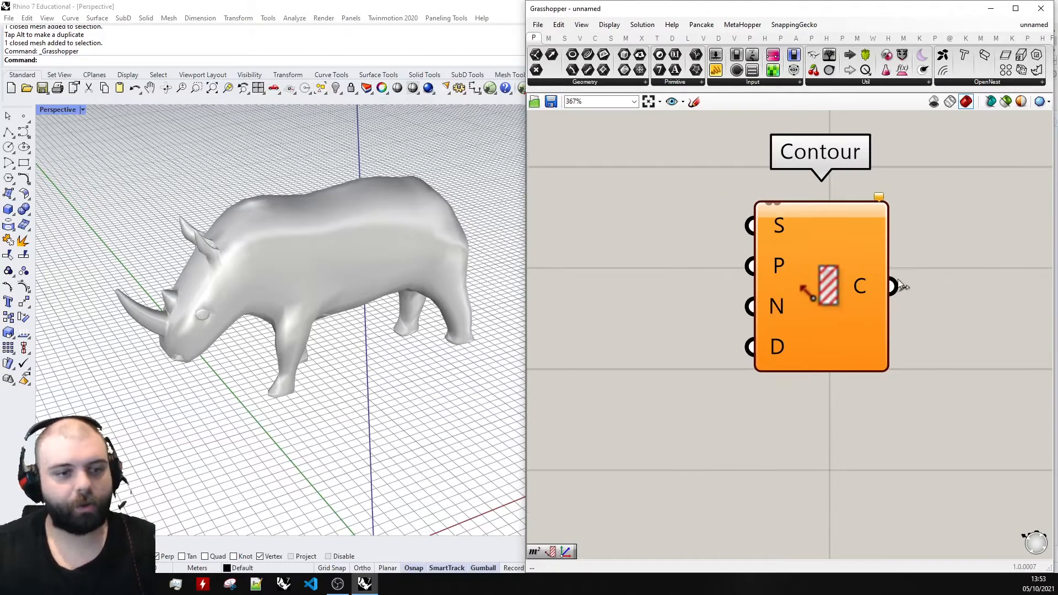
scroll(830, 272, "up", 2)
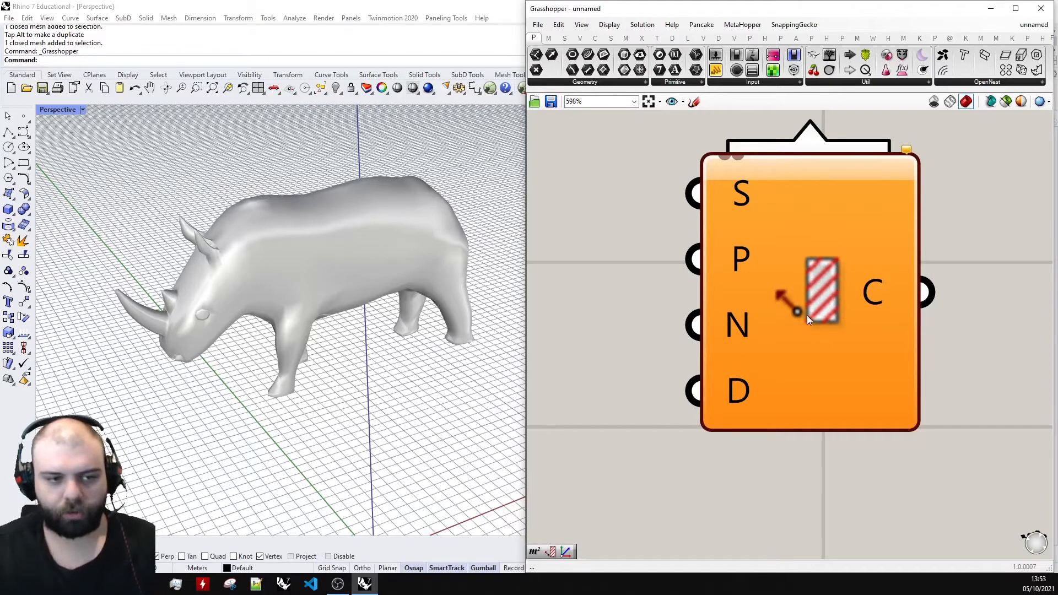
scroll(822, 281, "down", 3)
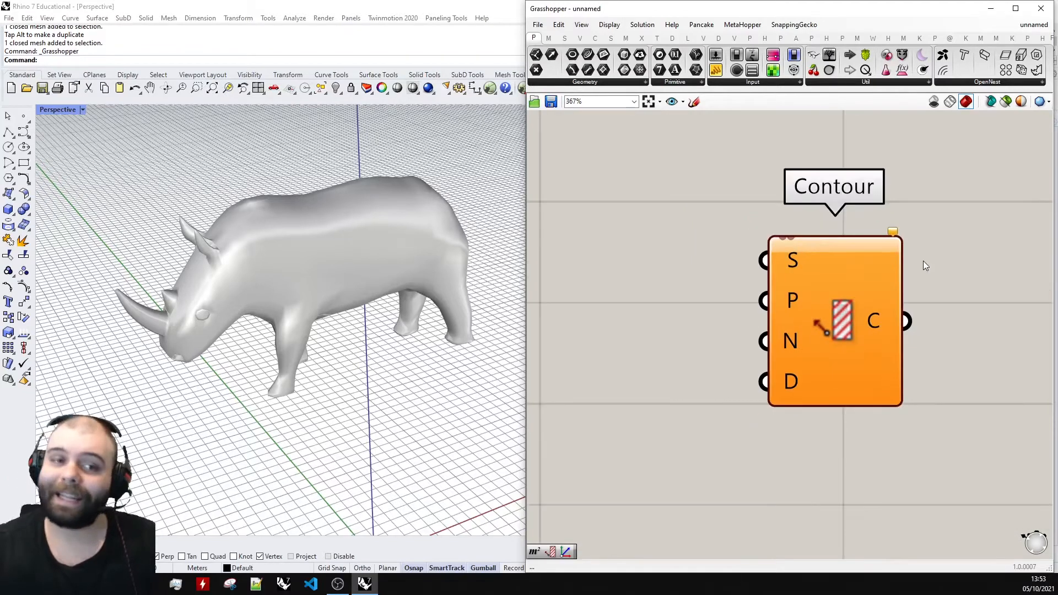
scroll(819, 286, "up", 4)
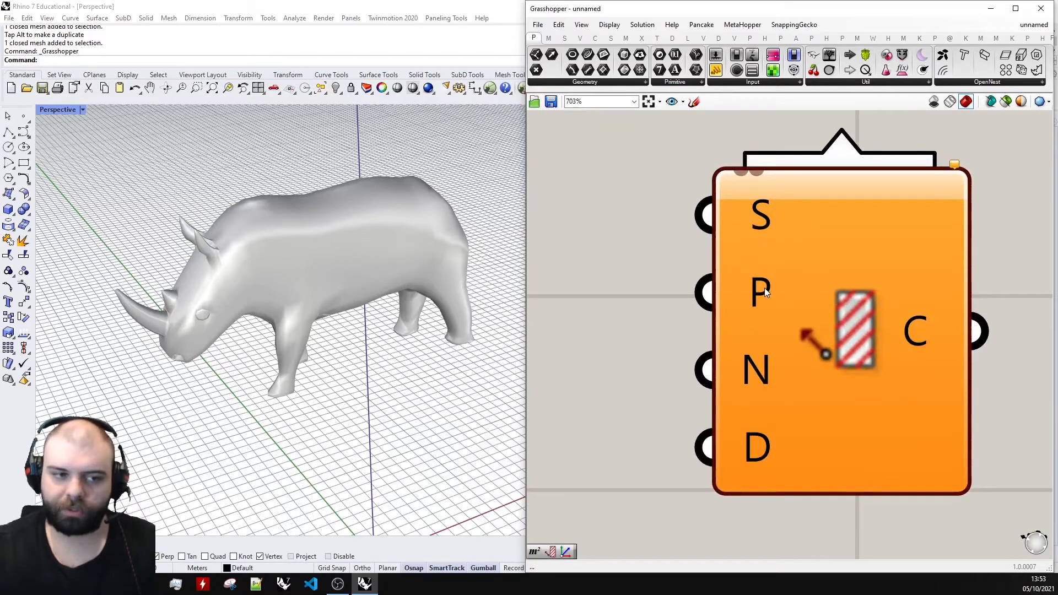
scroll(756, 173, "down", 4)
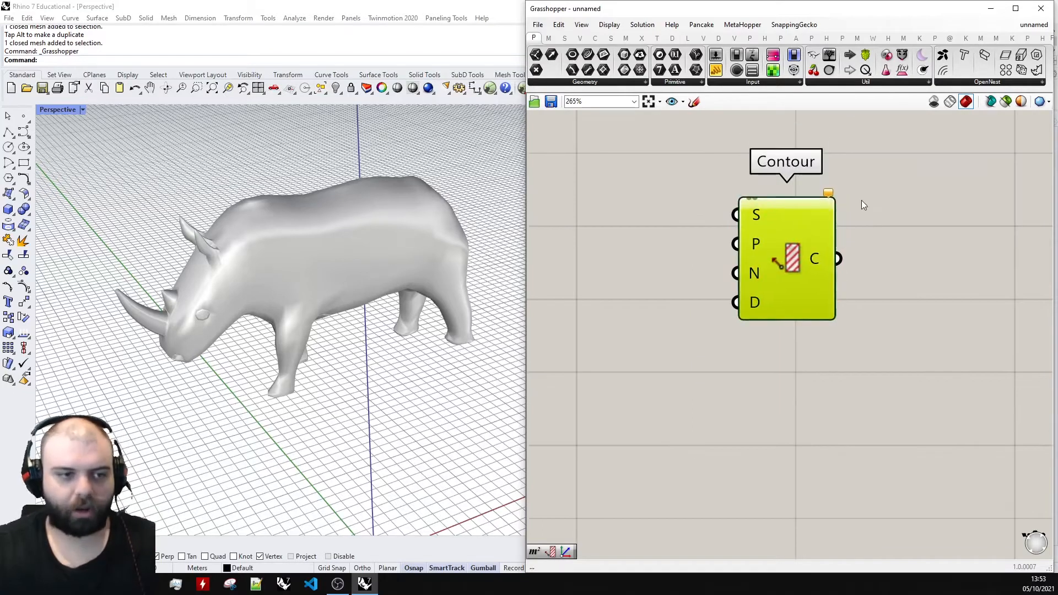
Start a freehand sketch below the Contour component and draw a long box in perspective with black lines.
left_click(694, 101)
scroll(695, 215, "down", 4)
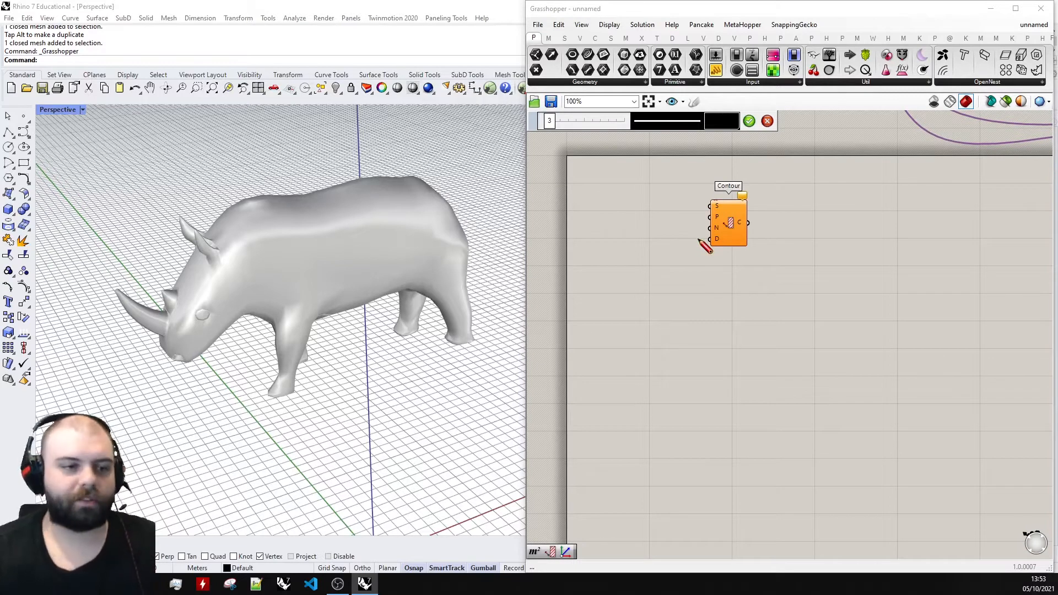
scroll(680, 362, "up", 1)
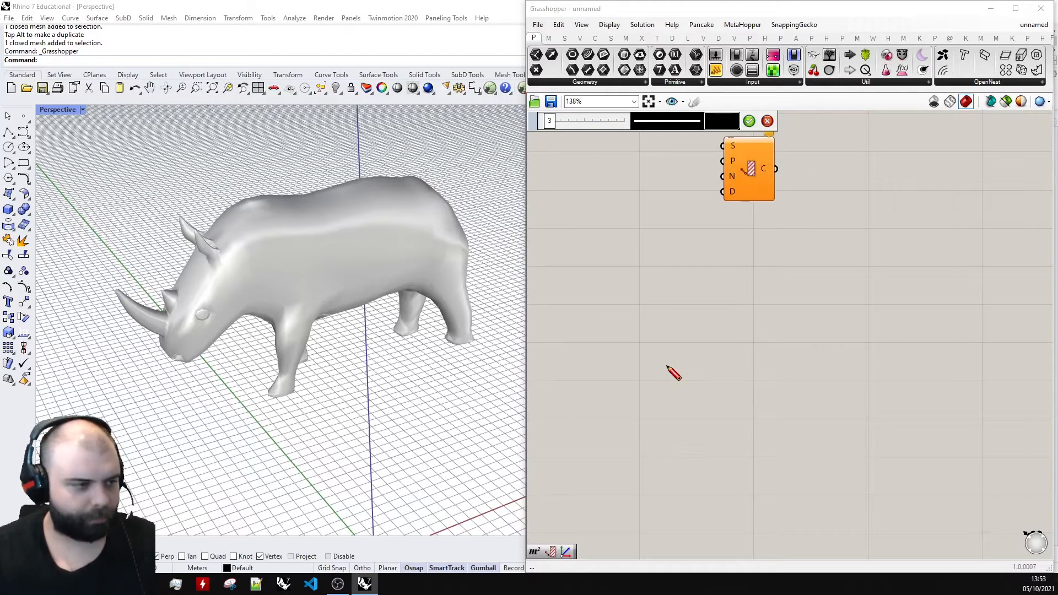
left_click_drag(677, 395, 730, 398)
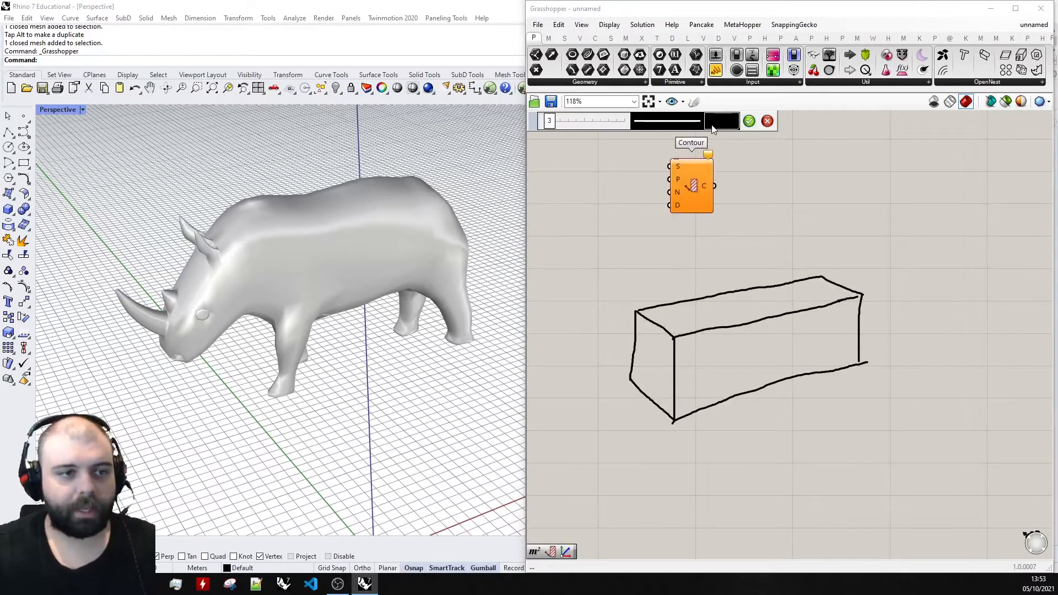
Change the sketch colour to red and draw a row of parallel cross-section outlines through the box.
left_click(713, 128)
left_click(726, 164)
scroll(654, 330, "up", 3)
mouse_move(643, 286)
left_mouse_down()
mouse_move(724, 309)
mouse_move(754, 355)
mouse_move(746, 480)
mouse_move(678, 433)
mouse_move(645, 358)
mouse_move(644, 288)
left_mouse_up()
mouse_move(717, 270)
left_mouse_down()
mouse_move(739, 283)
mouse_move(810, 437)
mouse_move(748, 386)
mouse_move(765, 261)
left_mouse_up()
scroll(827, 284, "down", 3)
right_click_drag(846, 291, 765, 288)
scroll(763, 284, "up", 2)
mouse_move(723, 259)
left_mouse_down()
mouse_move(791, 301)
mouse_move(786, 418)
mouse_move(715, 380)
mouse_move(724, 260)
mouse_move(760, 252)
mouse_move(824, 288)
mouse_move(821, 366)
mouse_move(756, 251)
left_mouse_up()
left_click(749, 122)
Add a green bracket labelled X above the first two red sections to mark their spacing.
left_click(694, 102)
left_click(724, 124)
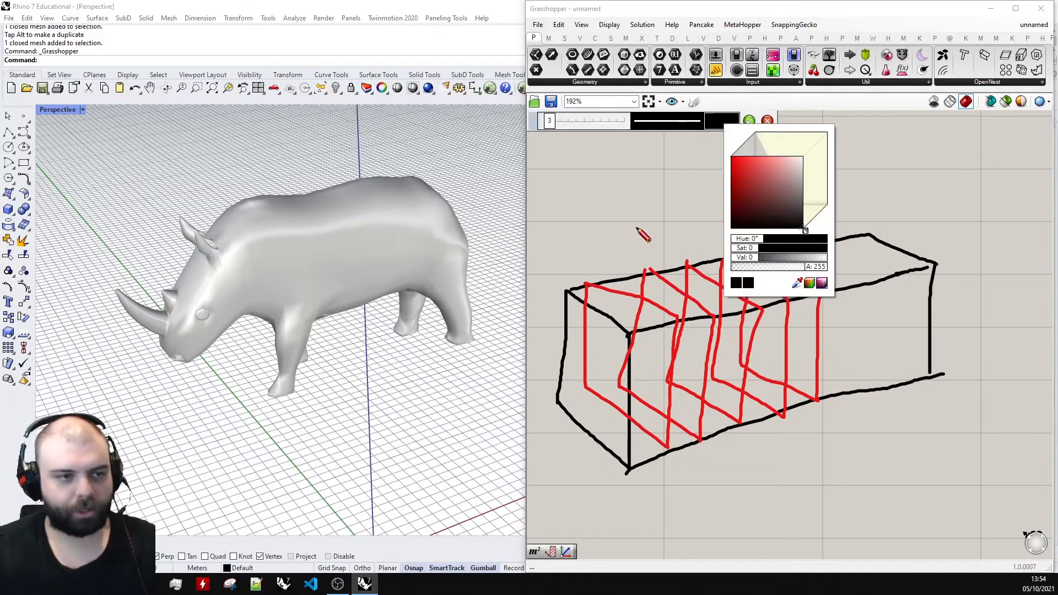
left_click(740, 175)
left_click_drag(751, 239, 766, 238)
scroll(590, 276, "up", 4)
mouse_move(580, 283)
left_mouse_down()
mouse_move(718, 243)
mouse_move(722, 259)
left_mouse_up()
left_click_drag(603, 198, 636, 224)
left_click_drag(635, 198, 603, 224)
scroll(692, 284, "down", 5)
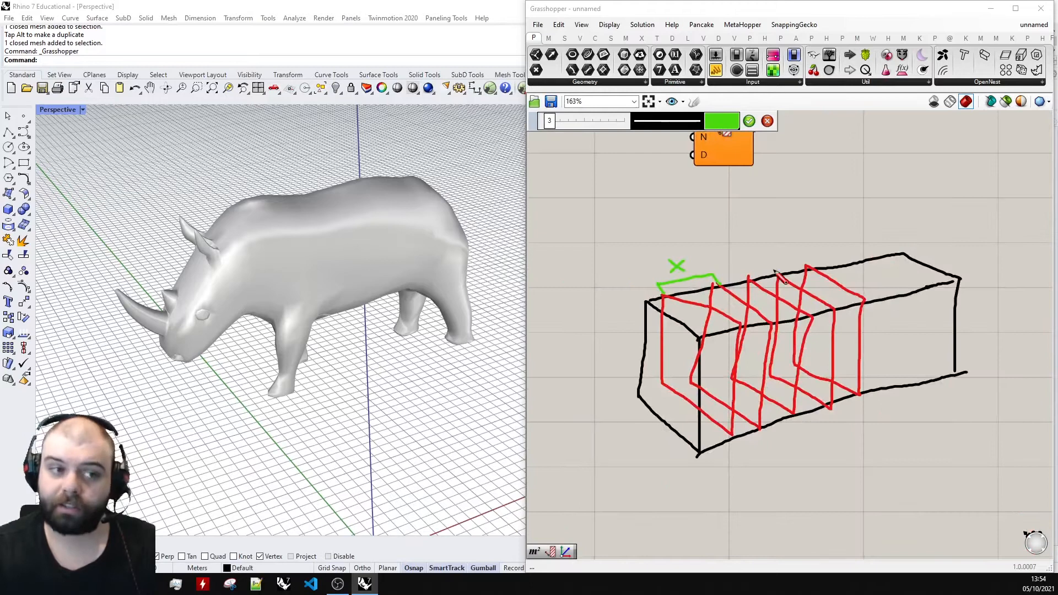
left_click(749, 121)
Sketch a black arrow along the box's long side and cross it with tick marks for the section positions.
scroll(704, 284, "down", 3)
scroll(706, 350, "up", 4)
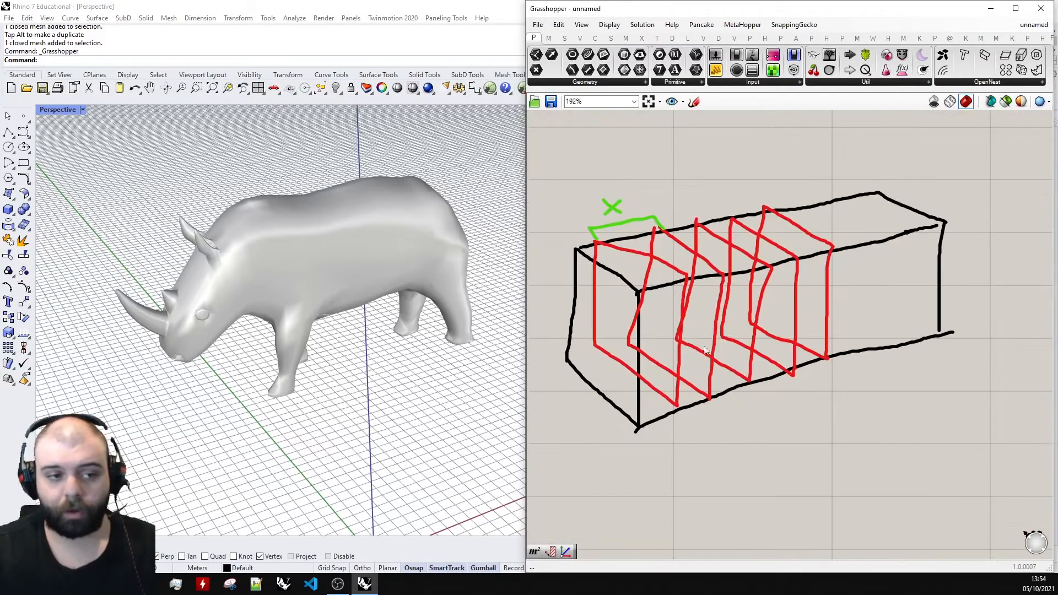
left_click(694, 101)
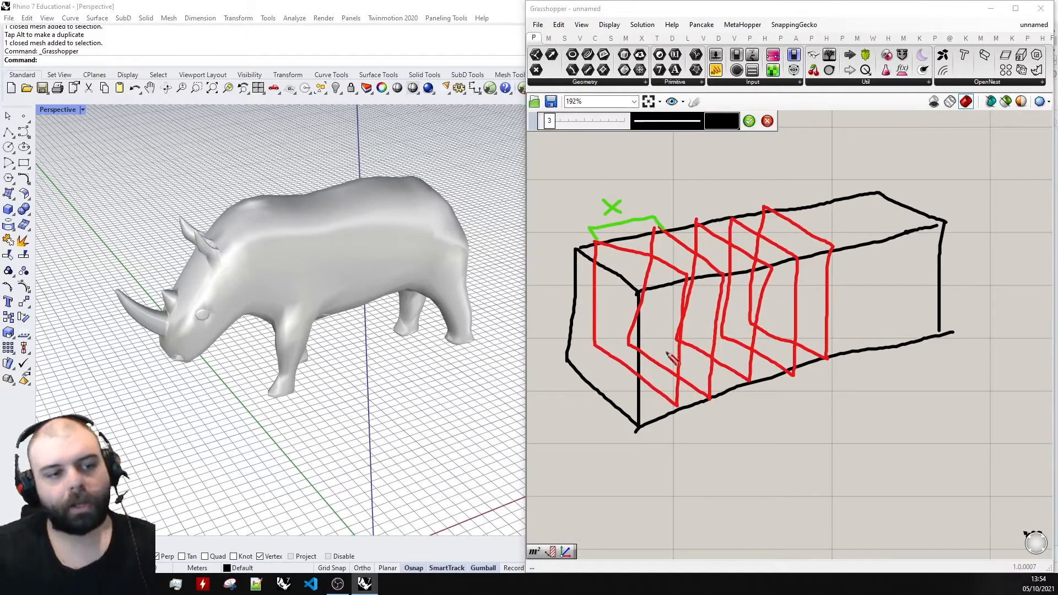
scroll(662, 364, "down", 3)
scroll(673, 386, "up", 2)
mouse_move(646, 465)
left_mouse_down()
mouse_move(874, 374)
mouse_move(861, 396)
left_mouse_up()
scroll(687, 457, "up", 1)
mouse_move(666, 436)
left_mouse_down()
mouse_move(715, 459)
mouse_move(773, 460)
left_mouse_up()
left_click_drag(738, 415, 796, 439)
mouse_move(767, 398)
left_mouse_down()
mouse_move(817, 424)
mouse_move(885, 390)
left_mouse_up()
Sketch two more black arrows near the box's front corner, one along its width and one upward, and finish the sketch.
scroll(823, 385, "up", 1)
scroll(894, 393, "down", 2)
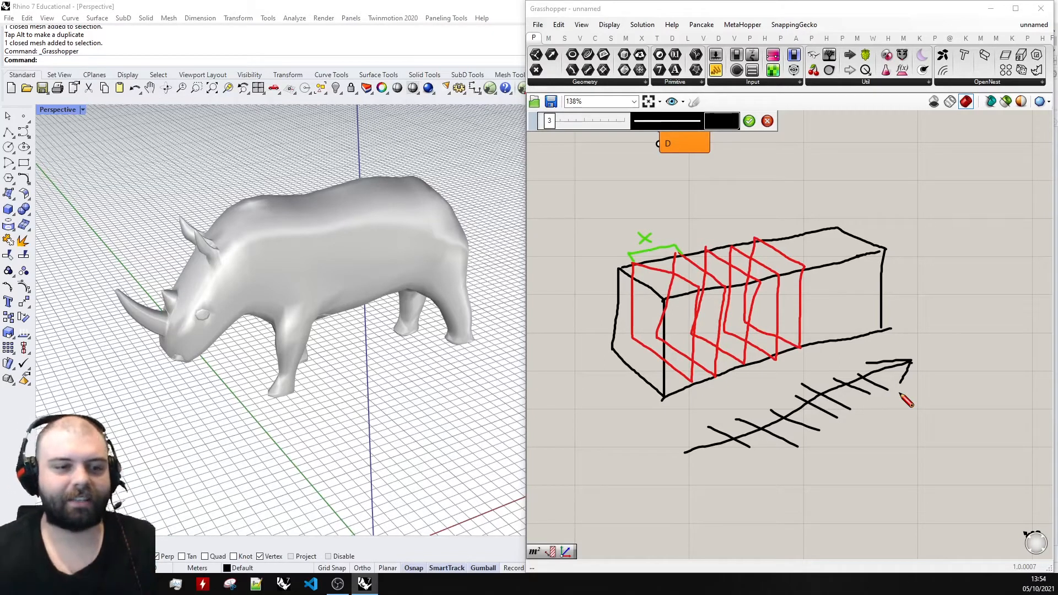
mouse_move(673, 458)
left_mouse_down()
mouse_move(602, 403)
mouse_move(623, 388)
mouse_move(667, 410)
left_mouse_up()
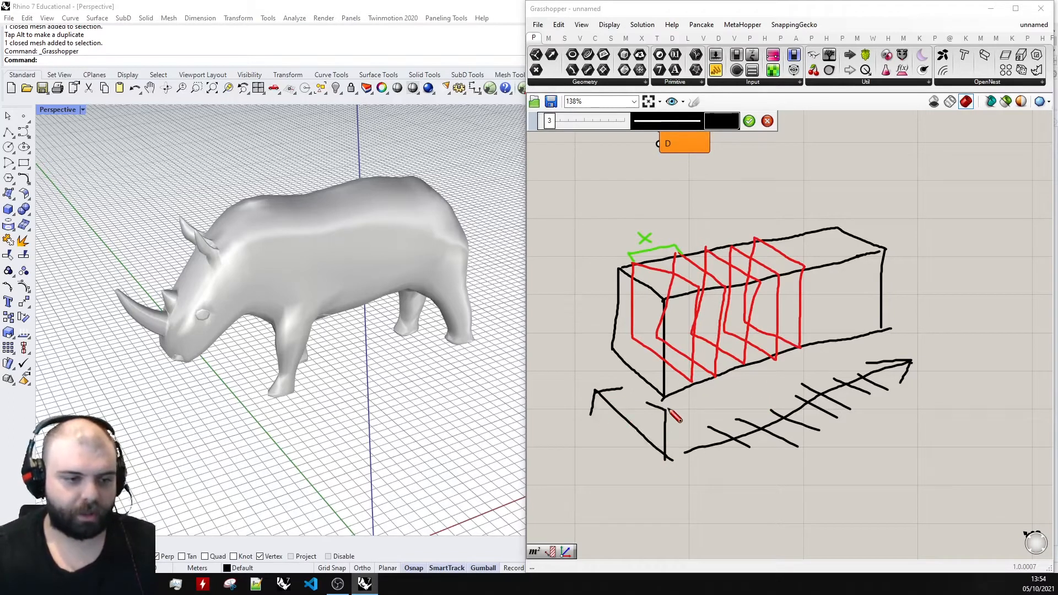
left_click(750, 122)
Select all the sketched lines and move them together farther away from the Contour component.
scroll(777, 352, "down", 4)
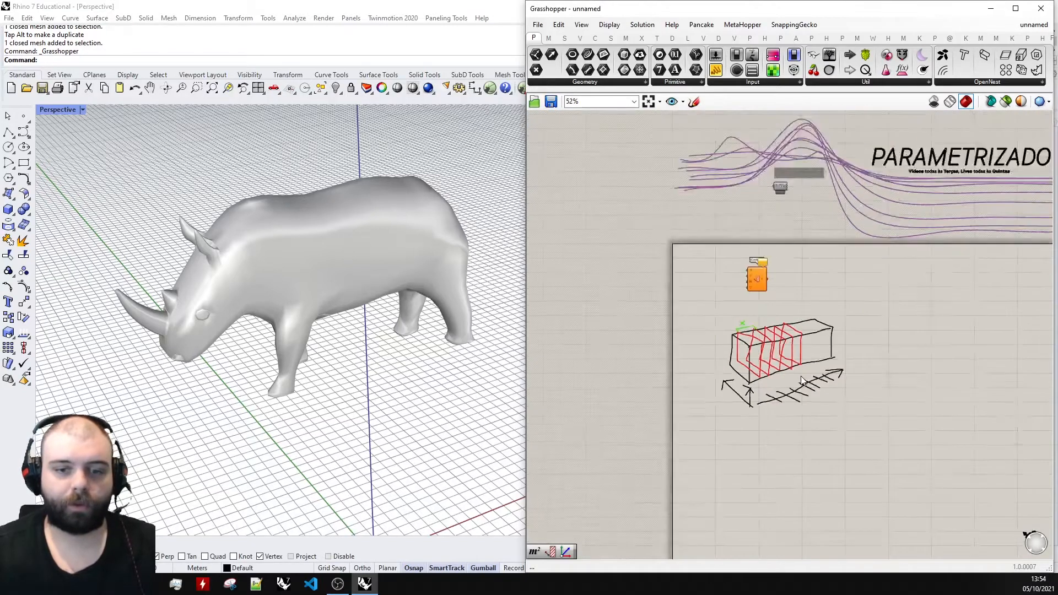
scroll(777, 352, "up", 1)
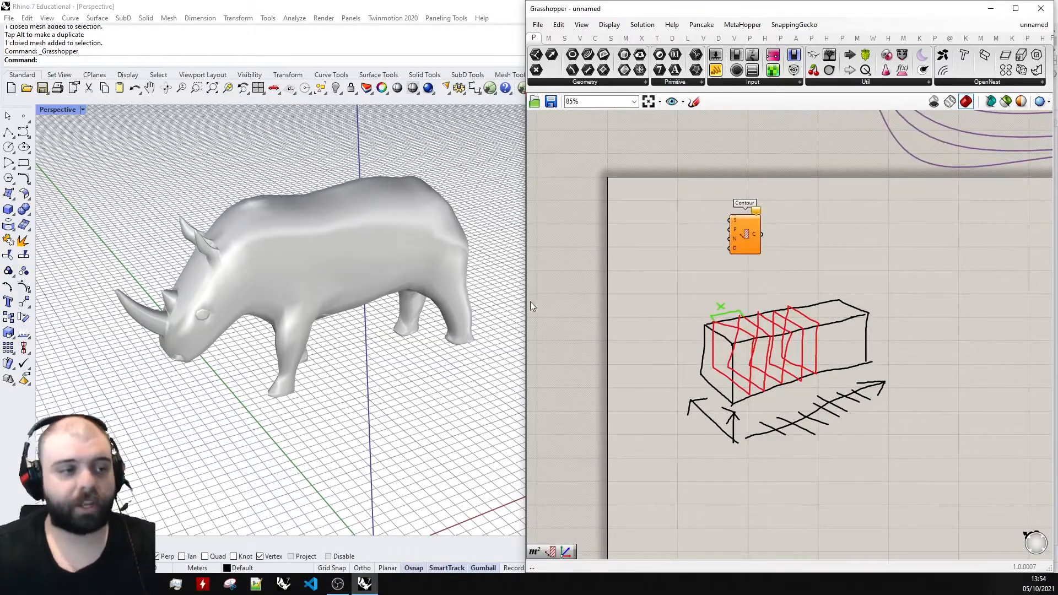
left_click_drag(935, 488, 646, 316)
left_click_drag(749, 337, 785, 375)
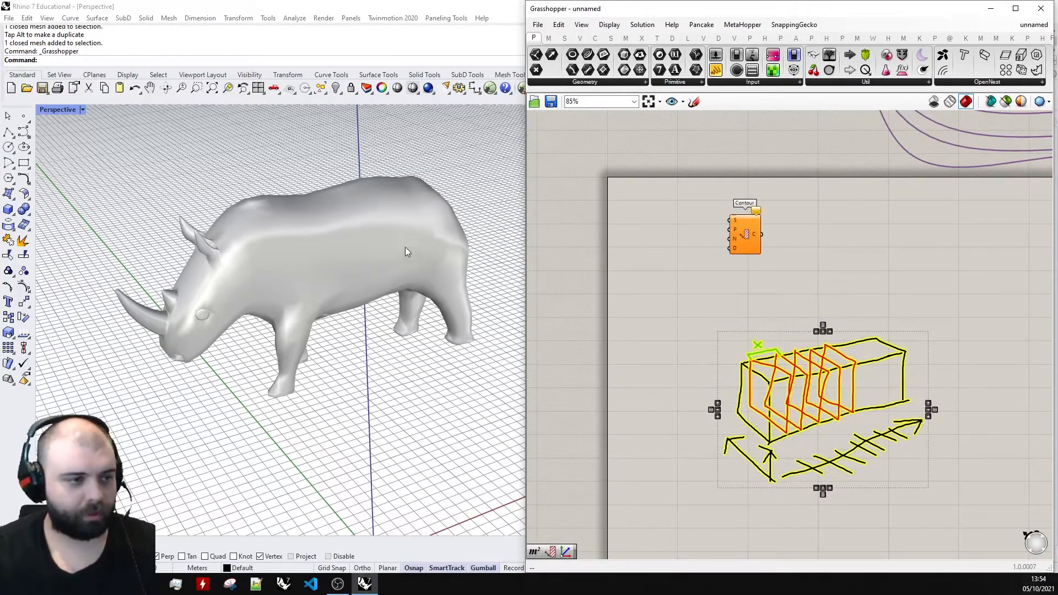
left_click(405, 248)
left_click(413, 363)
right_click_drag(415, 368, 441, 325)
left_click(372, 280)
mouse_move(373, 280)
right_mouse_down()
mouse_move(298, 237)
mouse_move(337, 276)
right_mouse_up()
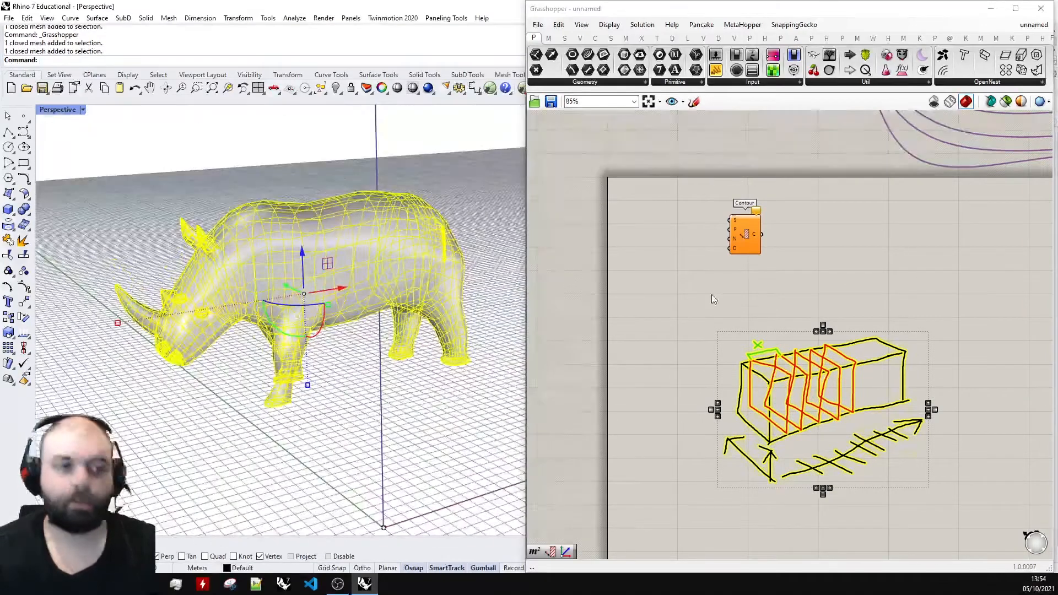
left_click(715, 293)
left_click(415, 423)
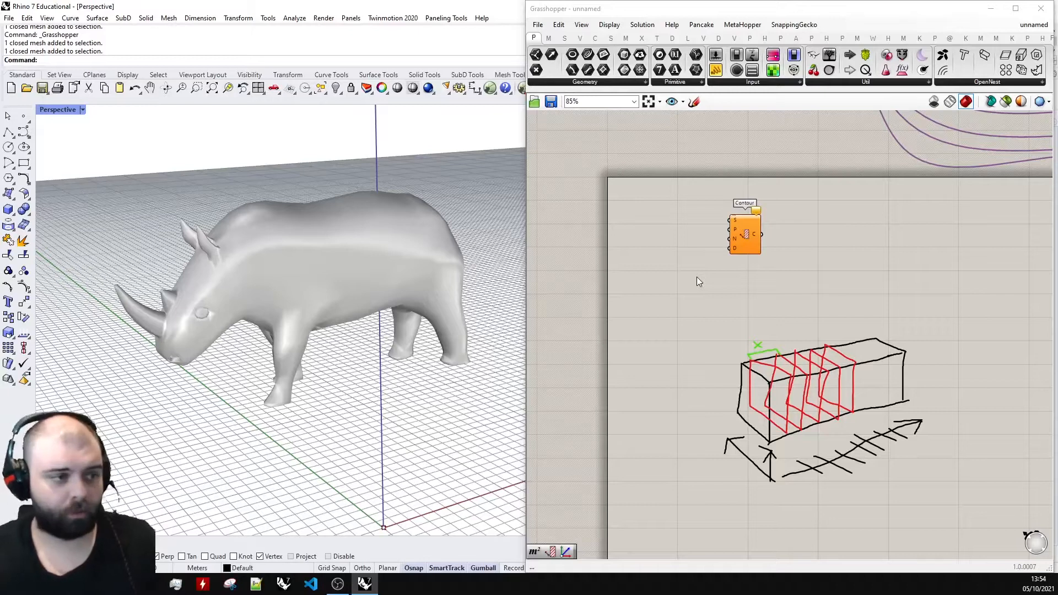
Add a Geometry parameter to the canvas, beside the Contour component's inputs.
scroll(645, 221, "up", 4)
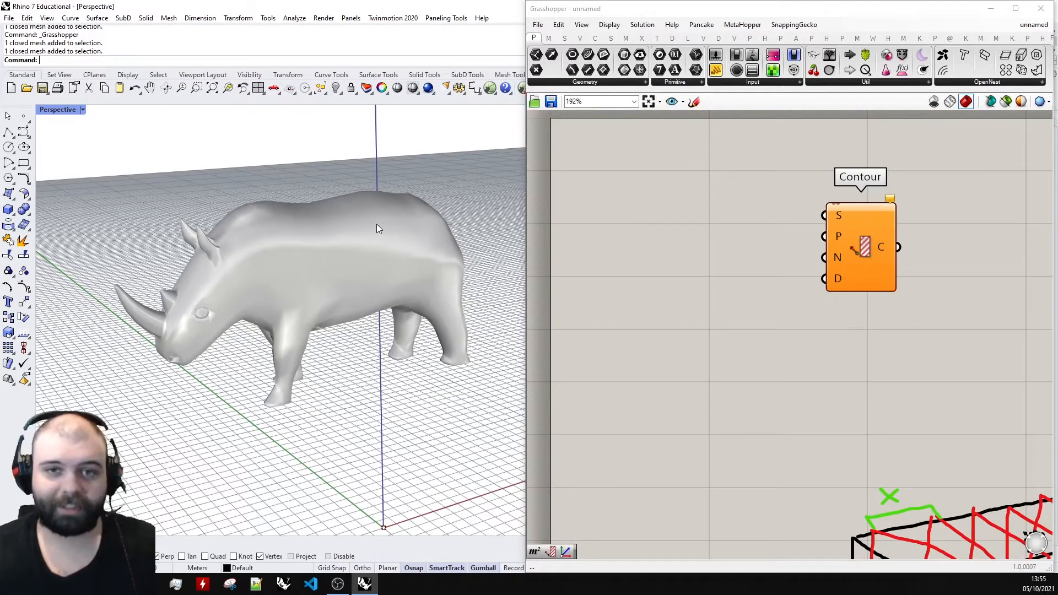
double_click(599, 269)
type("geomet")
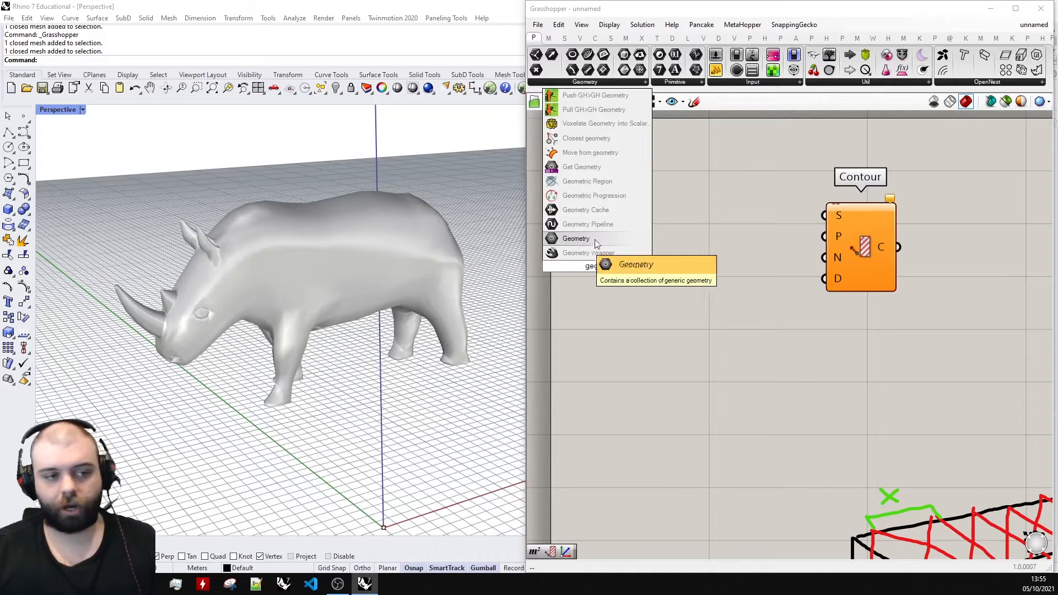
left_click(595, 241)
scroll(674, 238, "down", 3)
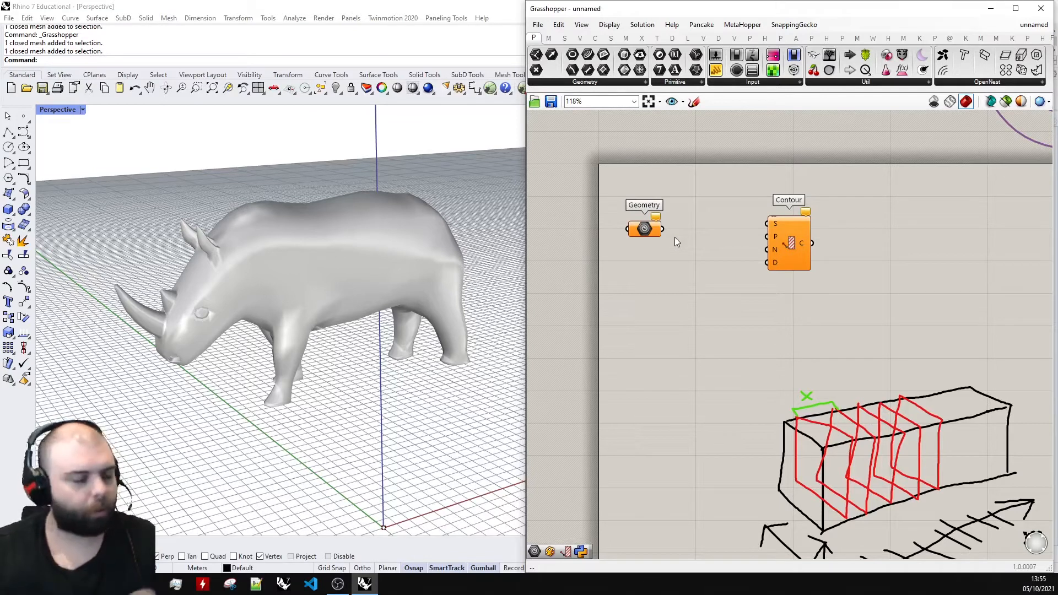
scroll(596, 221, "up", 2)
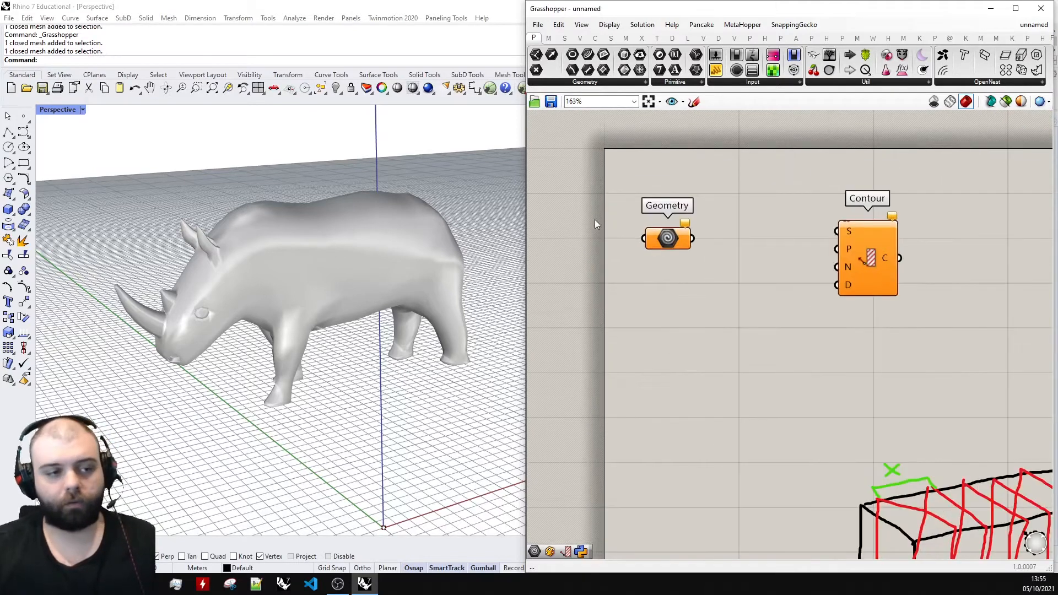
Reference the rhino mesh in the Geometry parameter and hide the original mesh in the viewport.
right_click(669, 239)
left_click(715, 377)
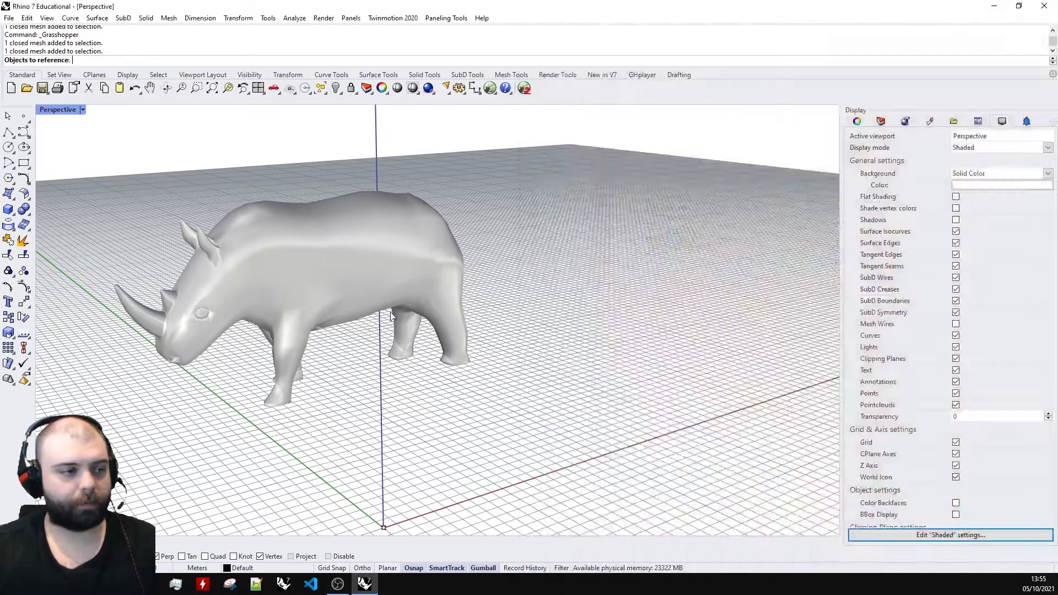
left_click(343, 268)
right_click_drag(343, 268, 406, 250)
scroll(432, 270, "down", 3)
scroll(380, 262, "up", 4)
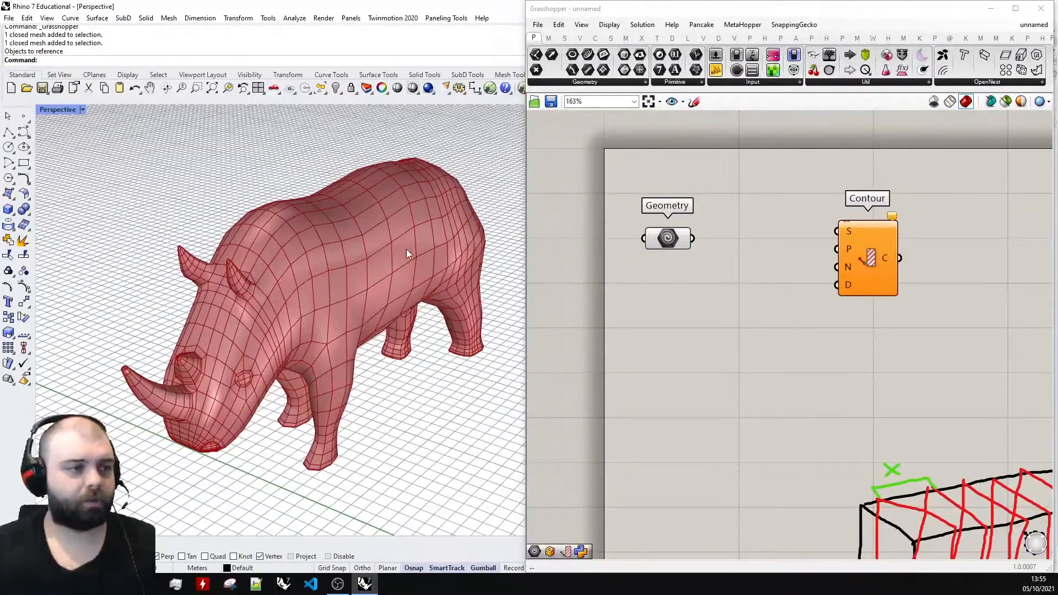
left_click(406, 249)
Move the Geometry parameter slightly and connect its output to the Contour component's Shape input.
left_click_drag(678, 242, 692, 252)
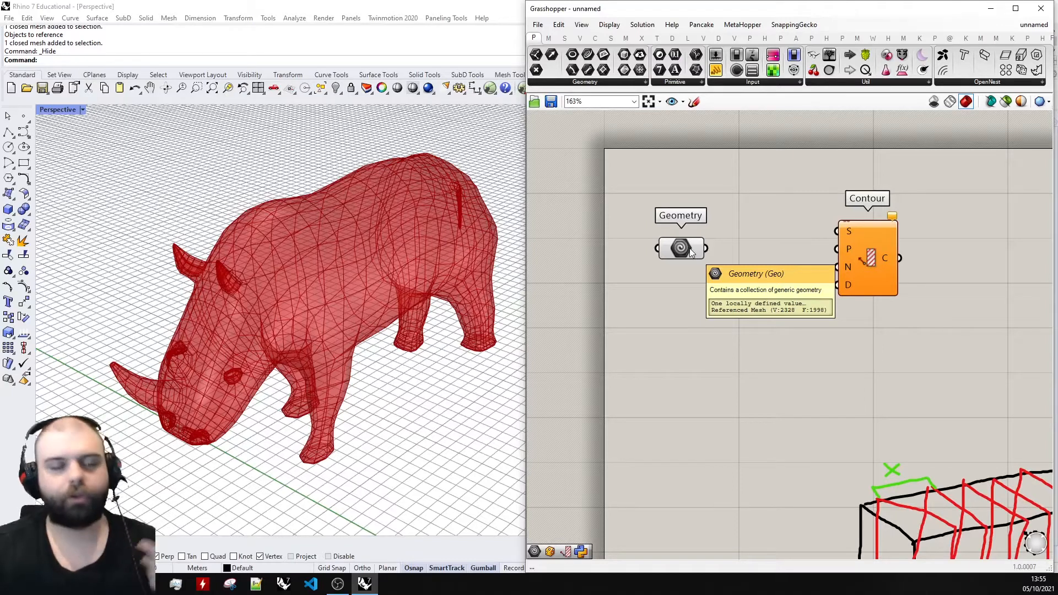
scroll(695, 252, "down", 3)
scroll(706, 246, "up", 2)
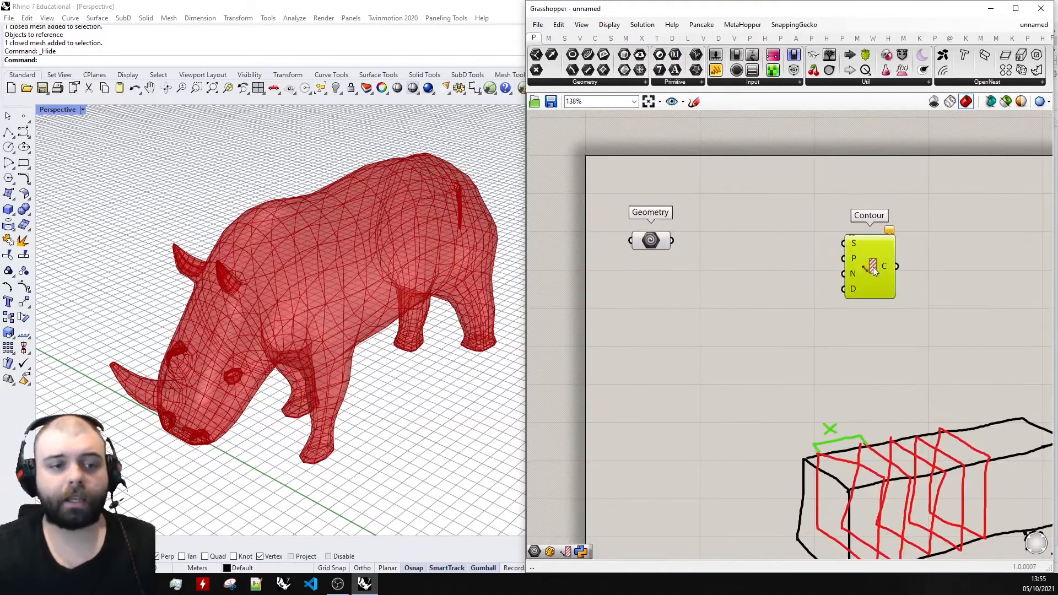
scroll(714, 242, "up", 2)
right_click_drag(908, 238, 811, 239)
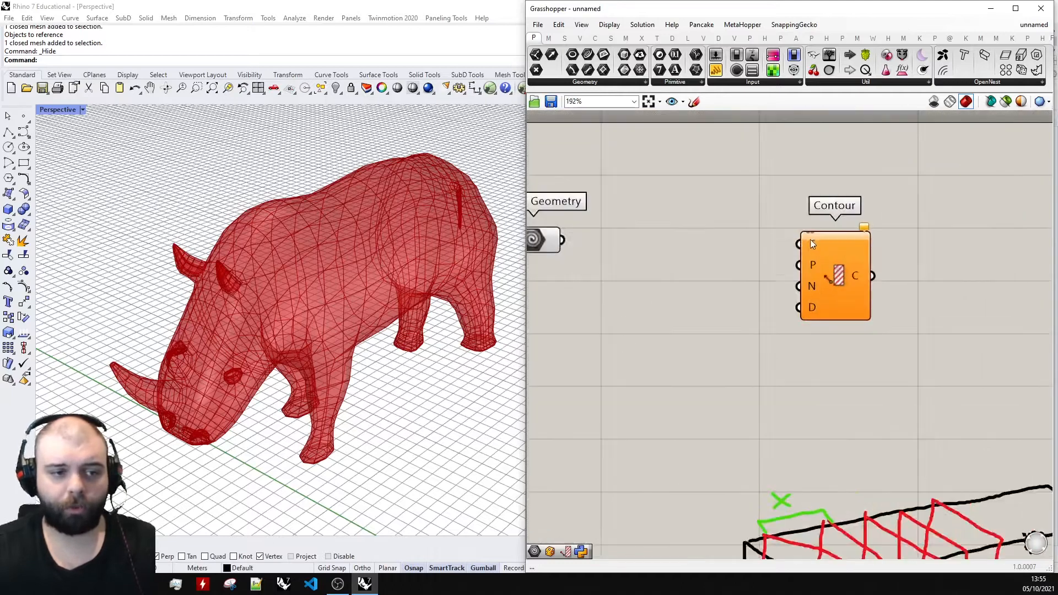
scroll(809, 242, "up", 1)
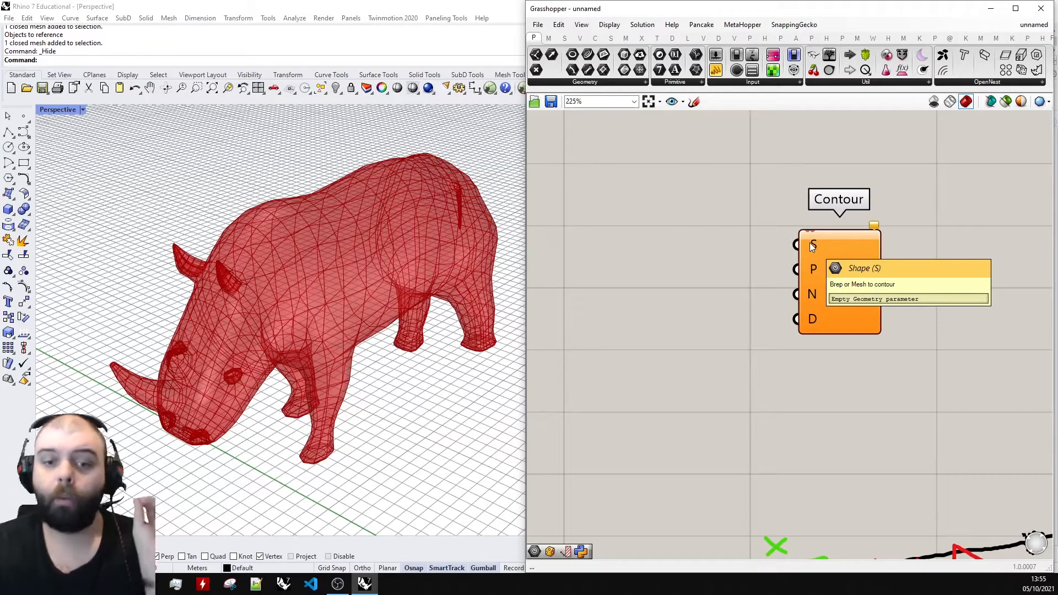
scroll(809, 242, "down", 4)
scroll(731, 237, "up", 4)
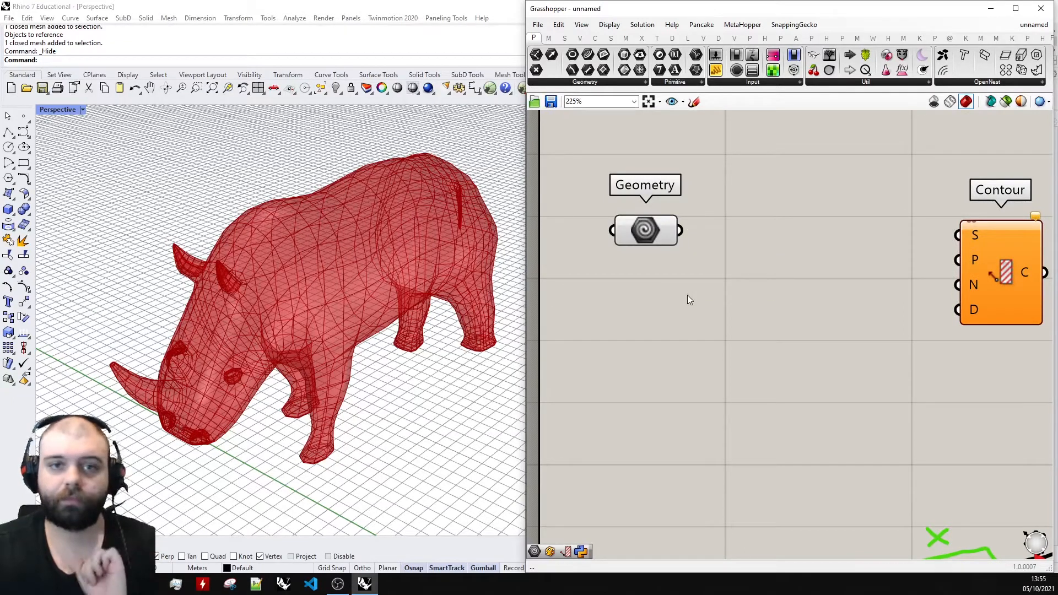
left_click(653, 229)
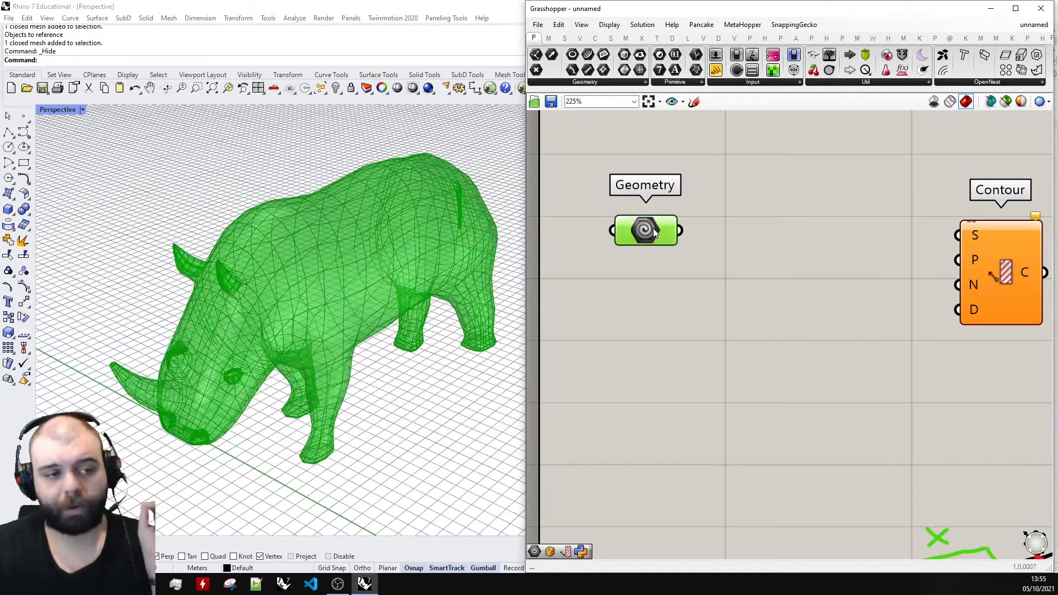
left_click_drag(682, 233, 924, 254)
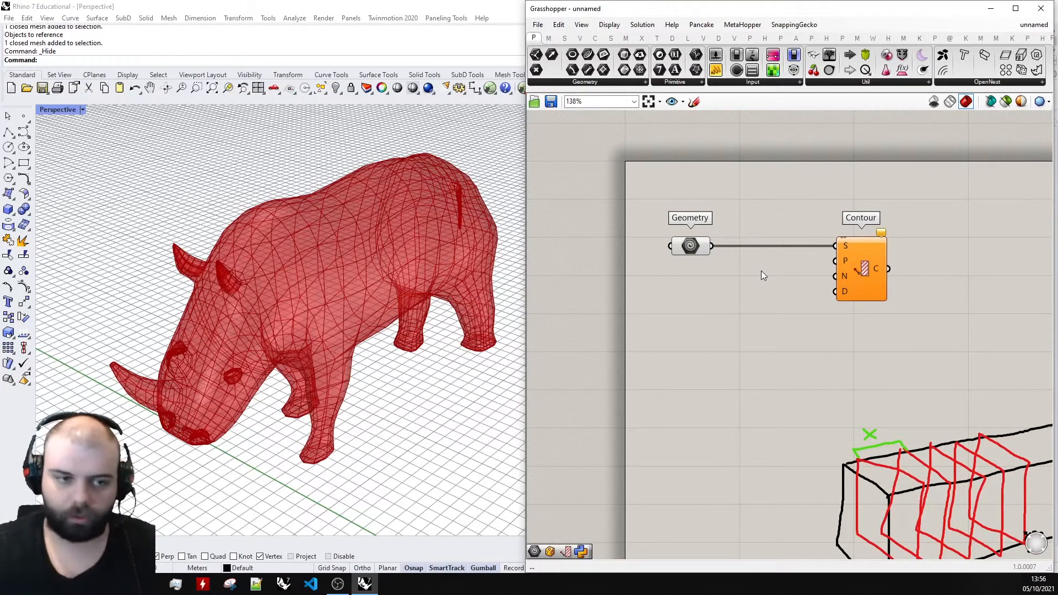
Start a red sketch and draw a filled dot below the box's lower long edge, near its front corner.
scroll(762, 273, "up", 3)
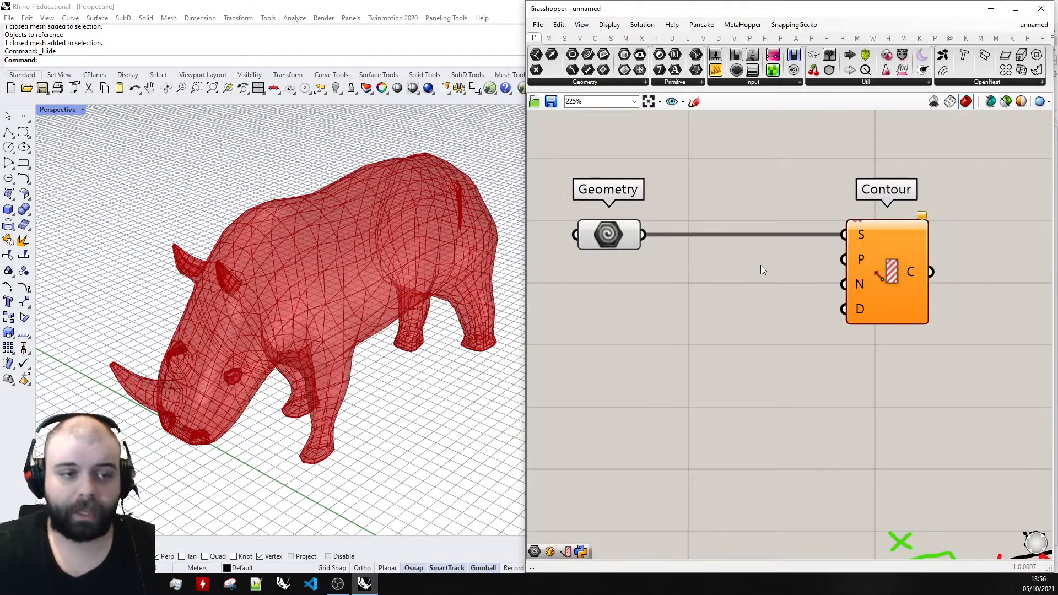
scroll(760, 267, "up", 3)
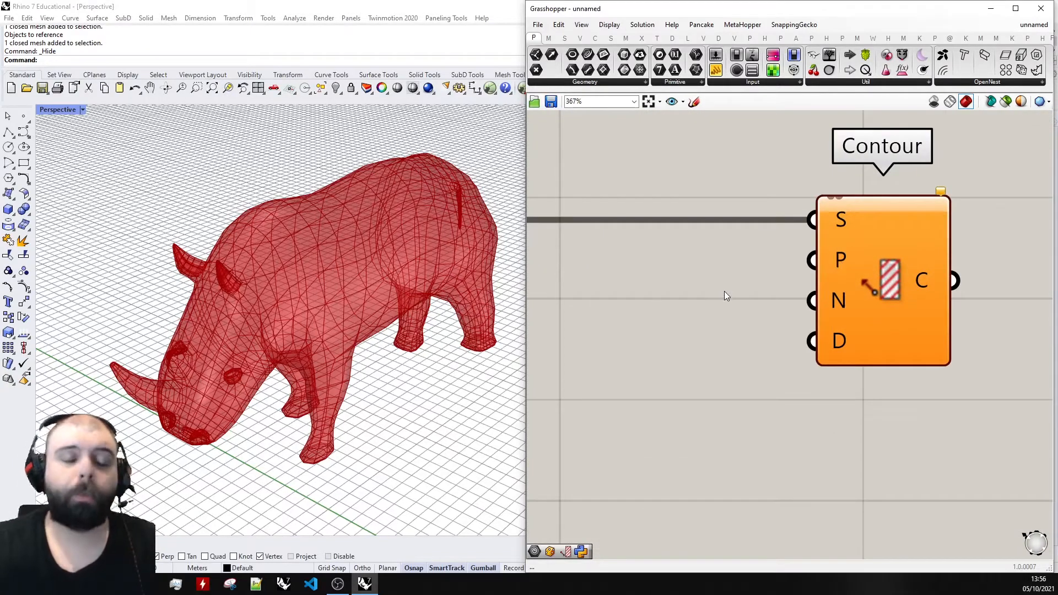
scroll(756, 221, "down", 5)
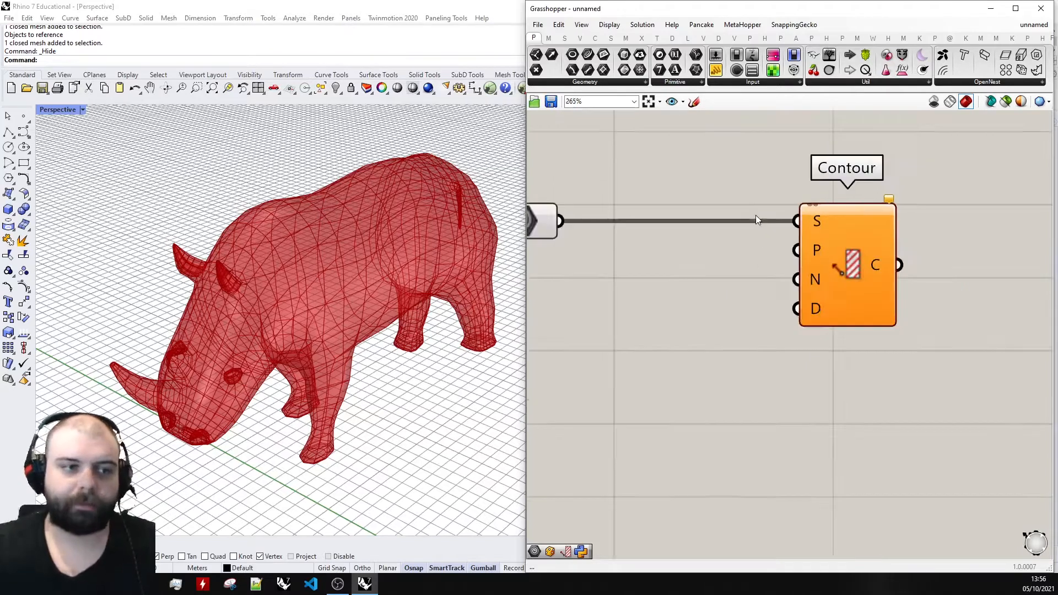
scroll(892, 420, "up", 3)
scroll(757, 439, "up", 1)
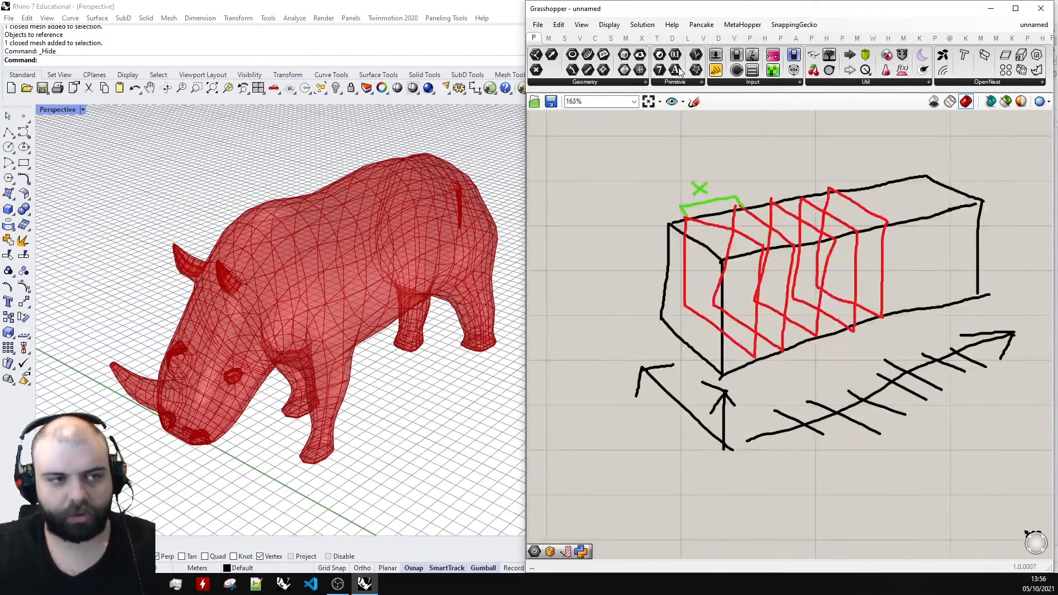
left_click(694, 101)
left_click(722, 121)
left_click(736, 155)
scroll(780, 292, "up", 3)
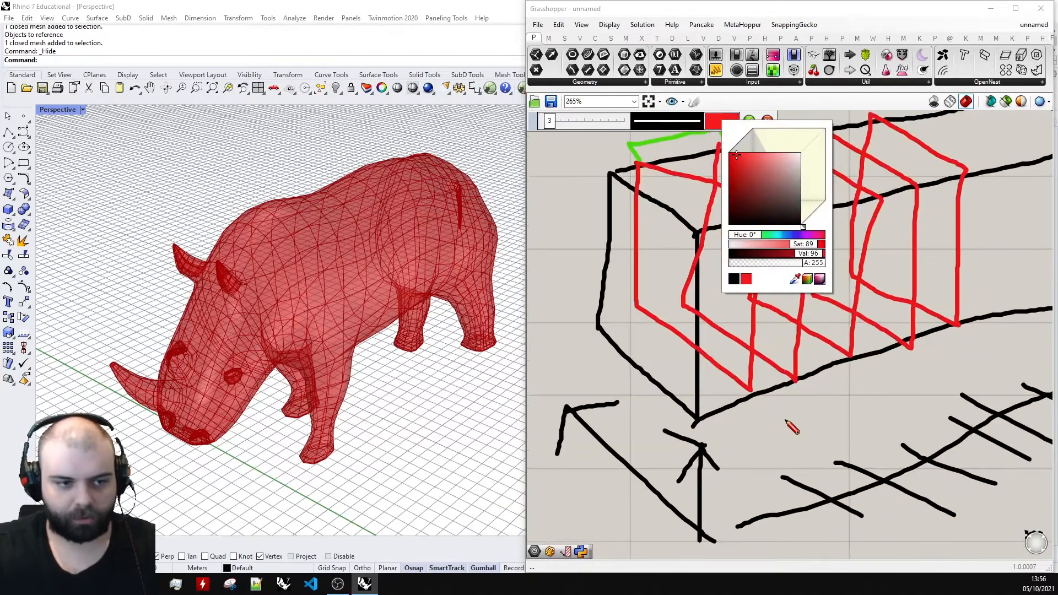
scroll(763, 441, "up", 3)
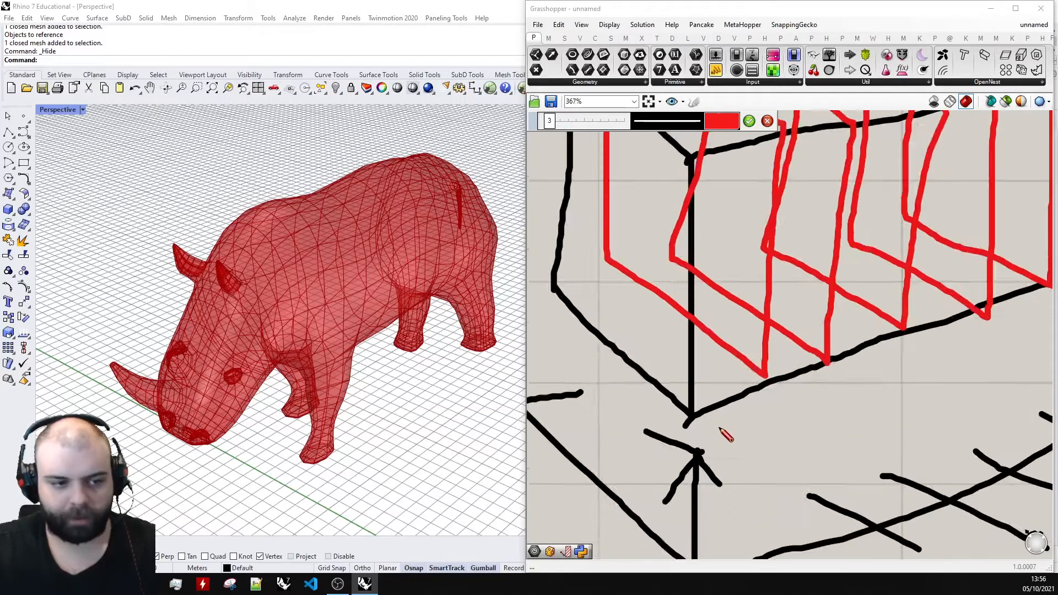
left_click_drag(821, 405, 812, 407)
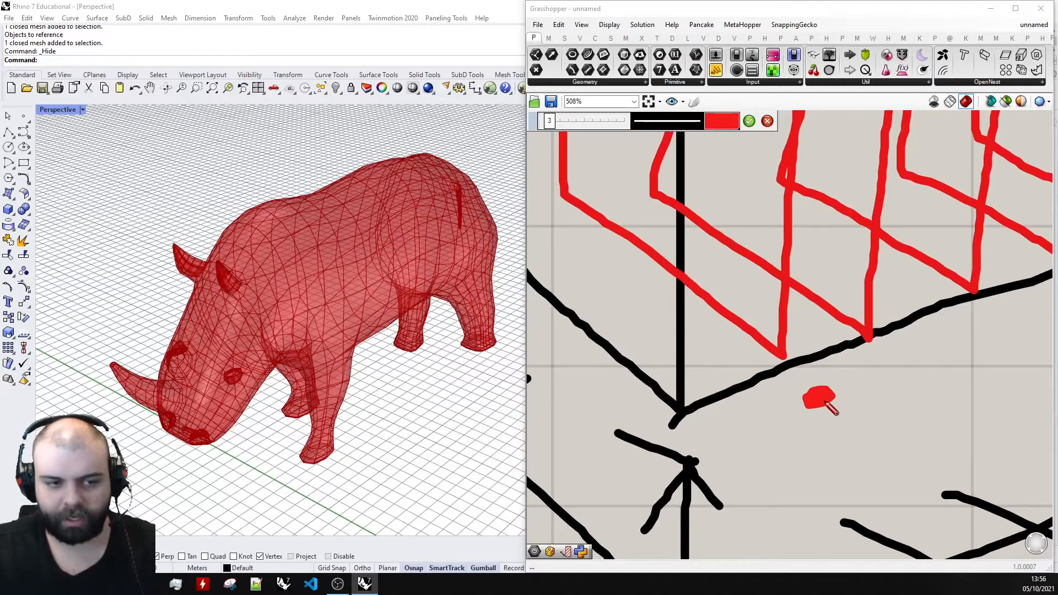
Sketch a red arrow from the dot, running parallel to the box's lower long edge.
scroll(816, 411, "down", 6)
scroll(783, 403, "up", 4)
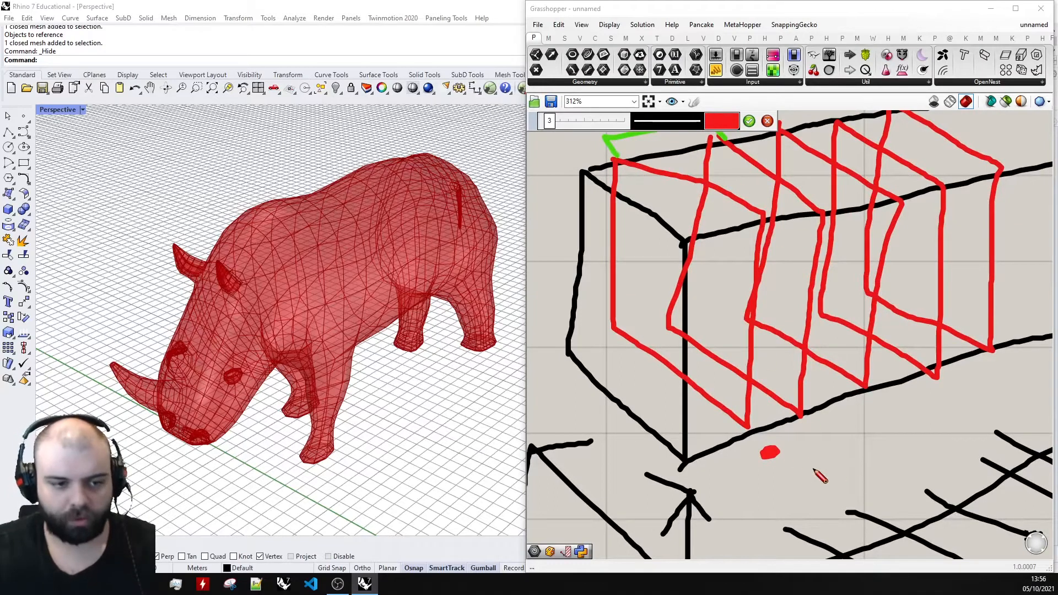
scroll(772, 456, "down", 5)
scroll(777, 456, "up", 3)
scroll(765, 461, "down", 4)
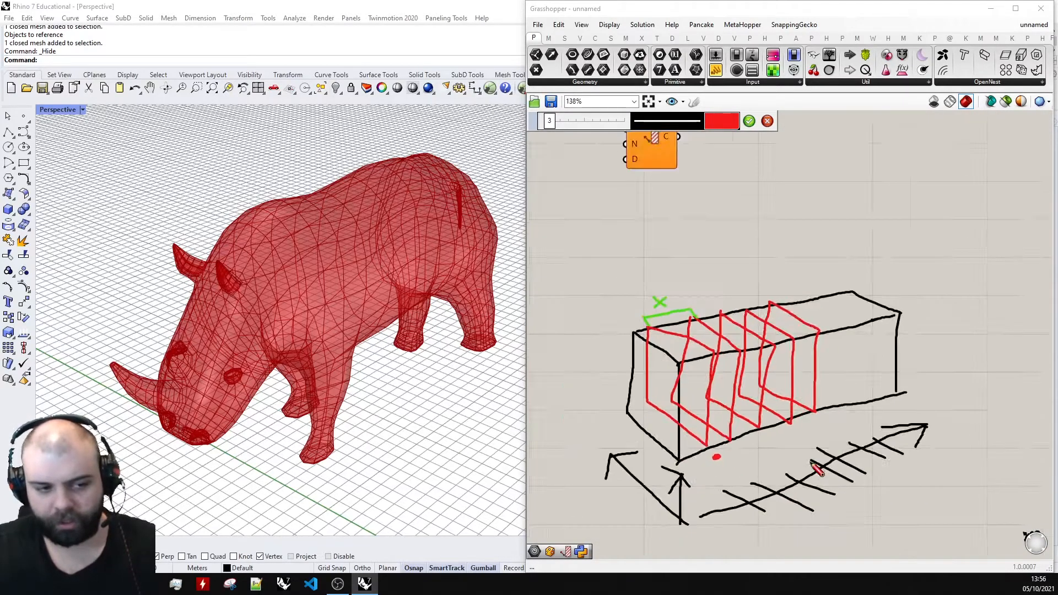
scroll(800, 463, "up", 4)
mouse_move(666, 451)
left_mouse_down()
mouse_move(780, 411)
mouse_move(812, 423)
left_mouse_up()
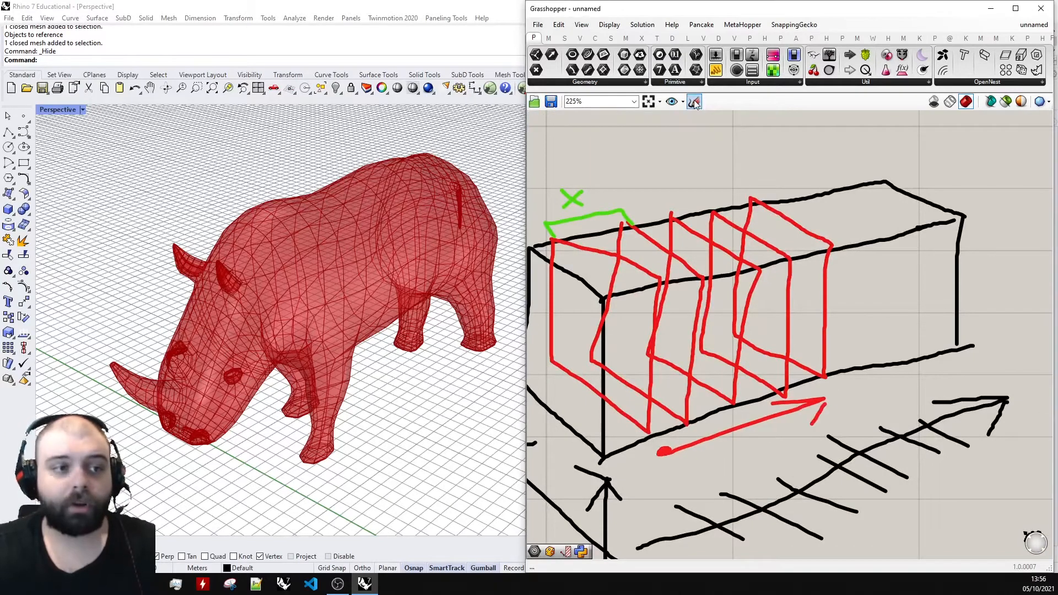
Switch the sketch colour to green and draw two crossing strokes at the red arrow's starting dot.
left_click(722, 120)
left_click(758, 245)
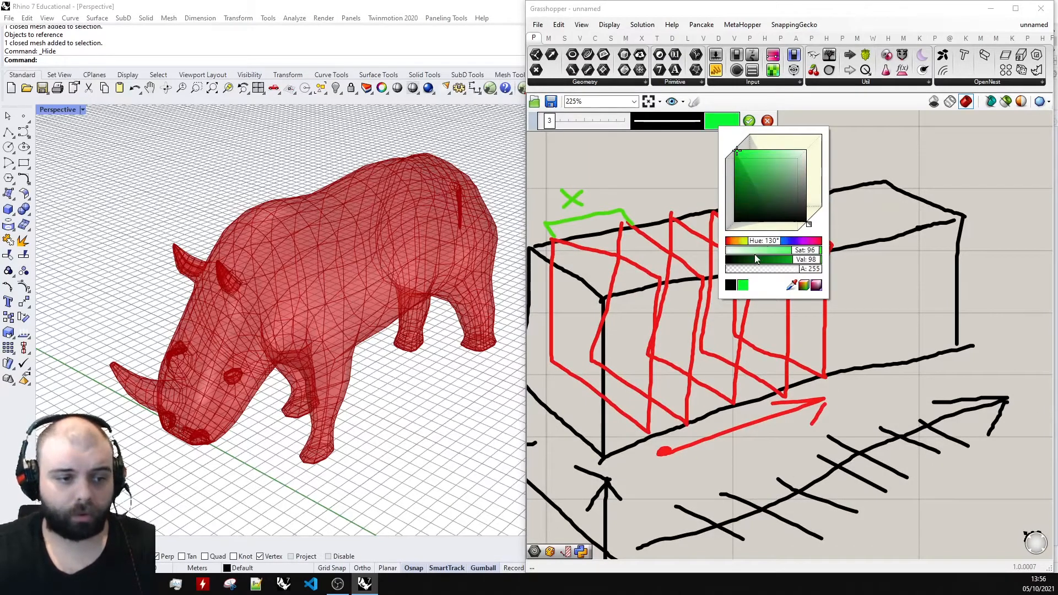
scroll(677, 438, "up", 4)
left_click_drag(683, 441, 631, 506)
left_click_drag(708, 516, 640, 446)
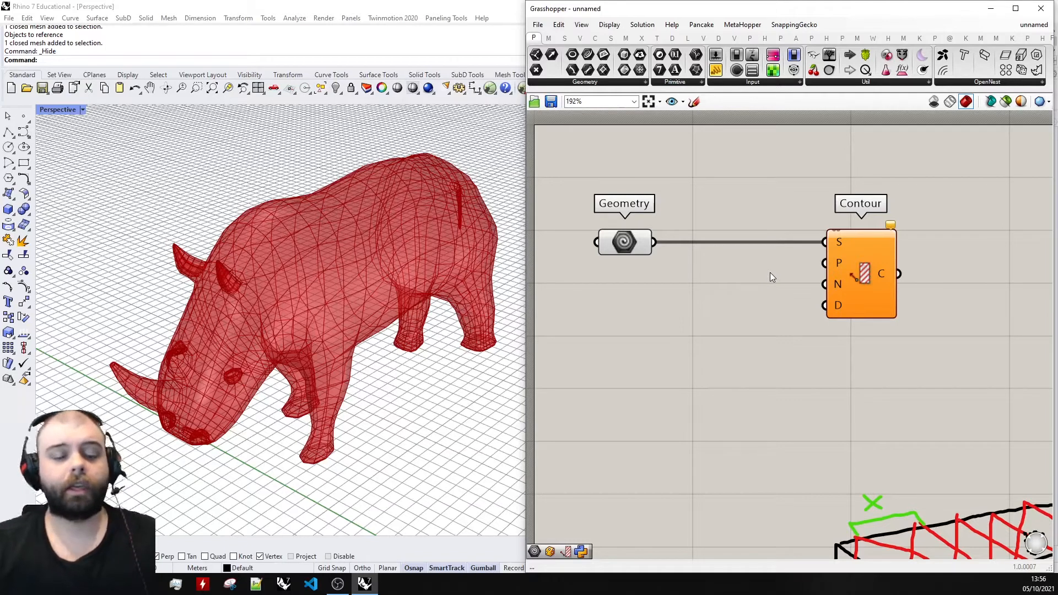
Add an Area component between Geometry and Contour, moving Contour farther away to make room.
double_click(711, 300)
type("area")
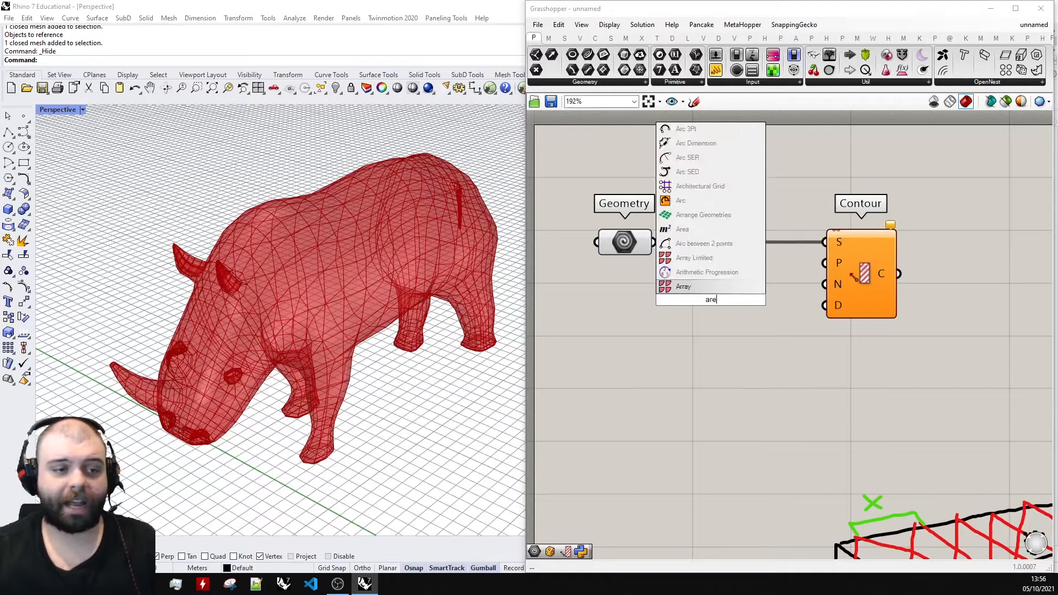
left_click(702, 285)
left_click_drag(835, 283, 885, 283)
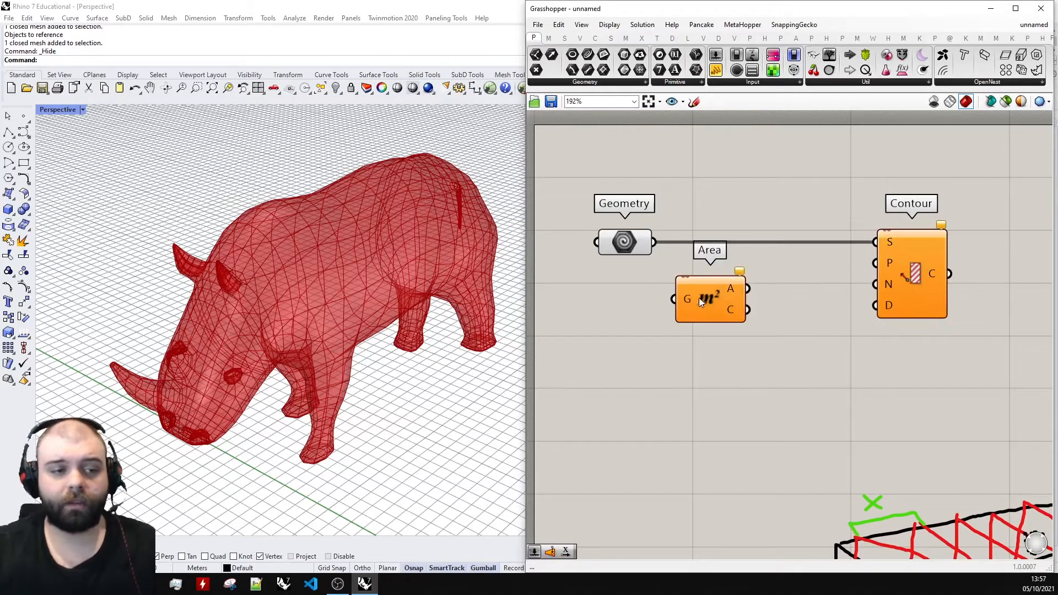
left_click_drag(699, 298, 731, 302)
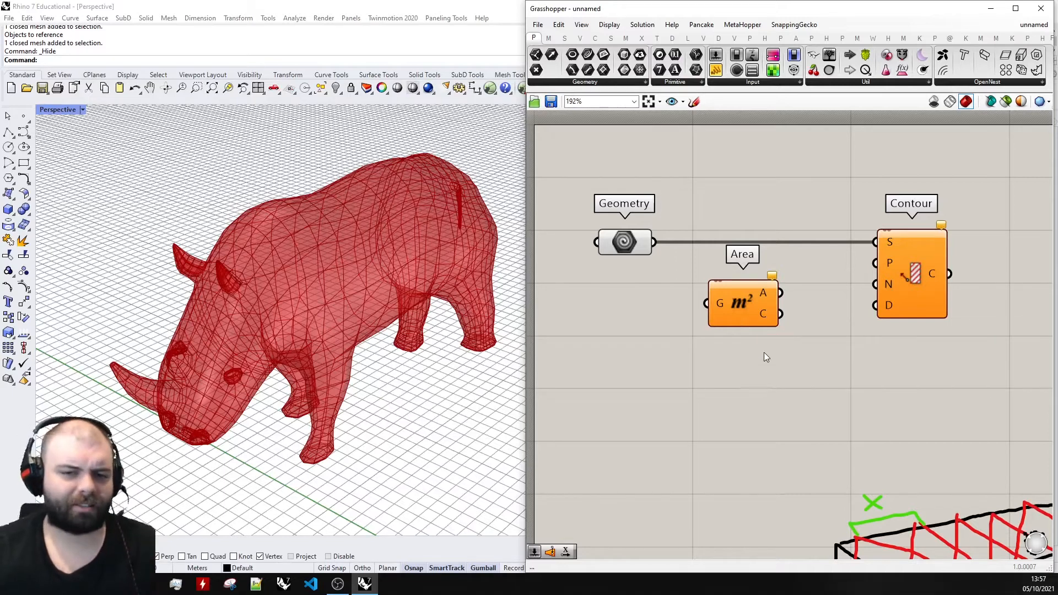
Add a Volume component directly below the Area component.
double_click(761, 389)
type("volume")
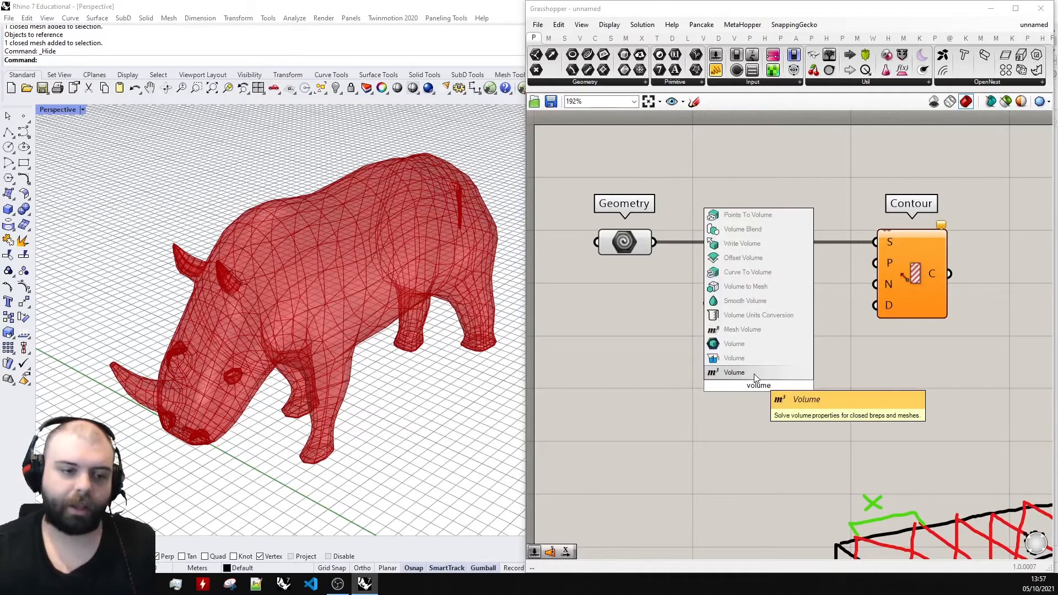
left_click(756, 373)
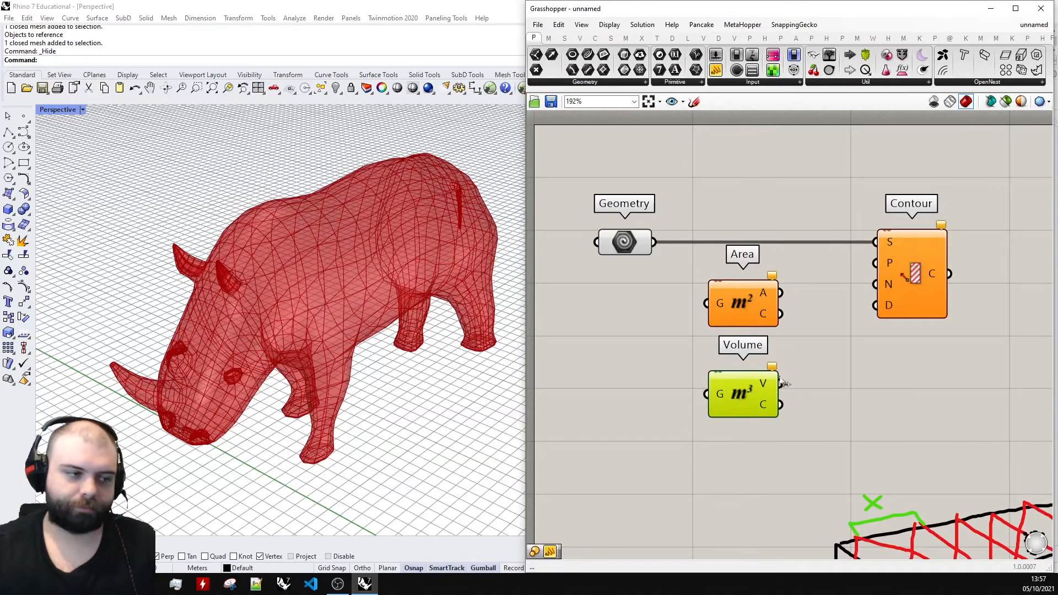
right_click_drag(369, 298, 351, 284)
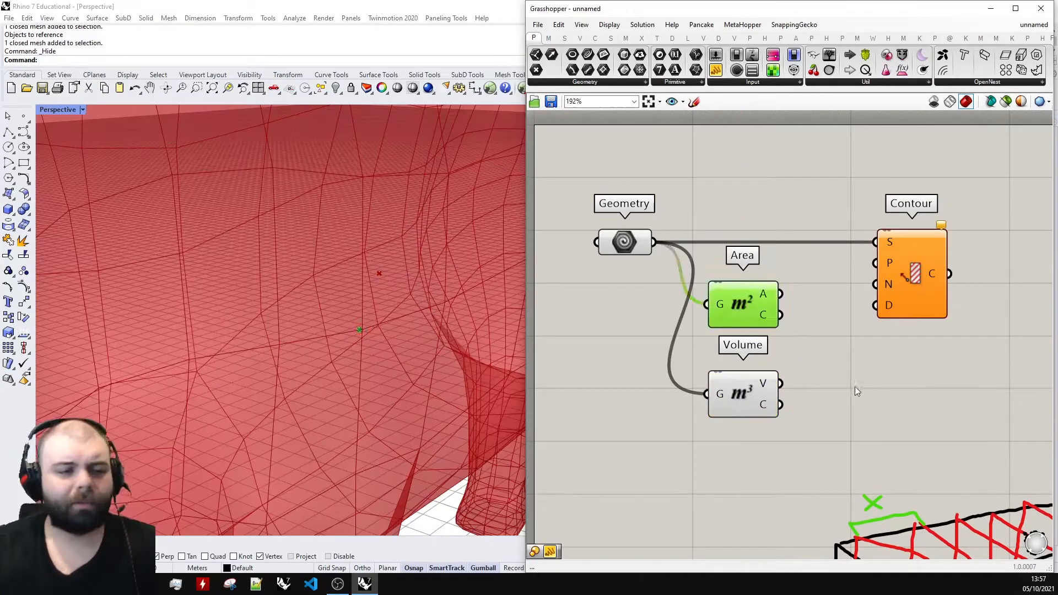
Replace the Area component with the Volume component and connect the Geometry parameter to its G input.
left_click_drag(835, 331, 724, 302)
key("Delete")
left_click_drag(756, 393, 752, 311)
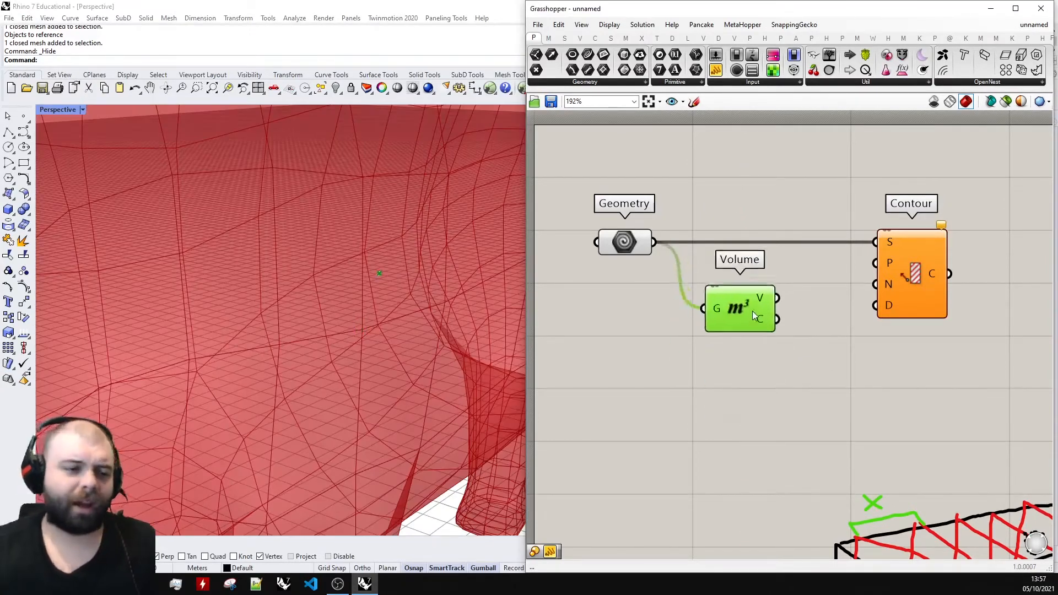
scroll(382, 288, "down", 5)
right_click_drag(397, 310, 399, 310)
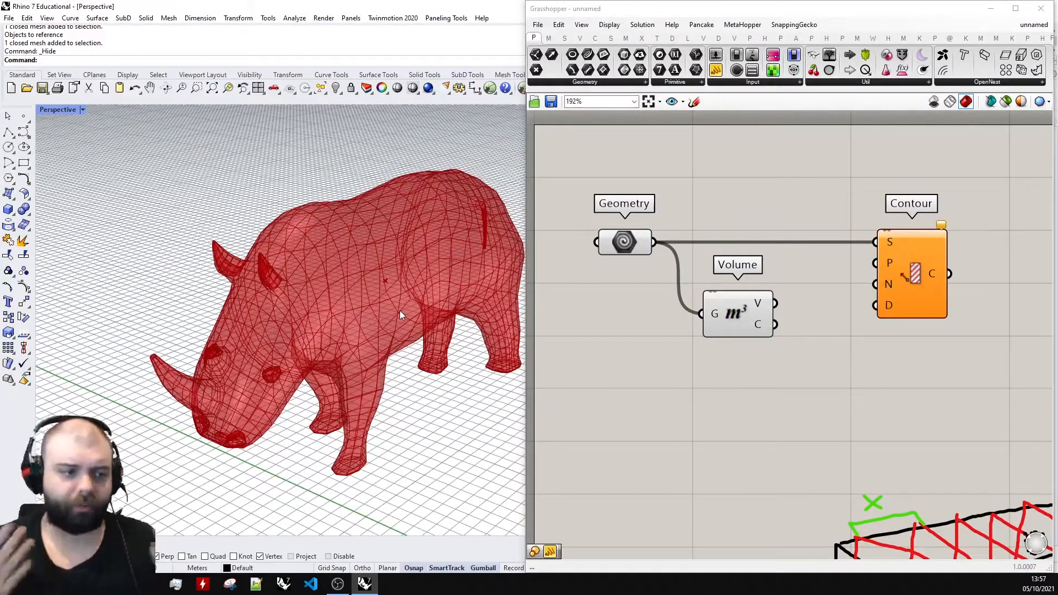
Connect the Volume component's centroid output (C) to the Contour component's start point input (P).
left_click_drag(756, 312, 746, 311)
left_click(834, 295)
scroll(789, 299, "up", 2)
mouse_move(716, 340)
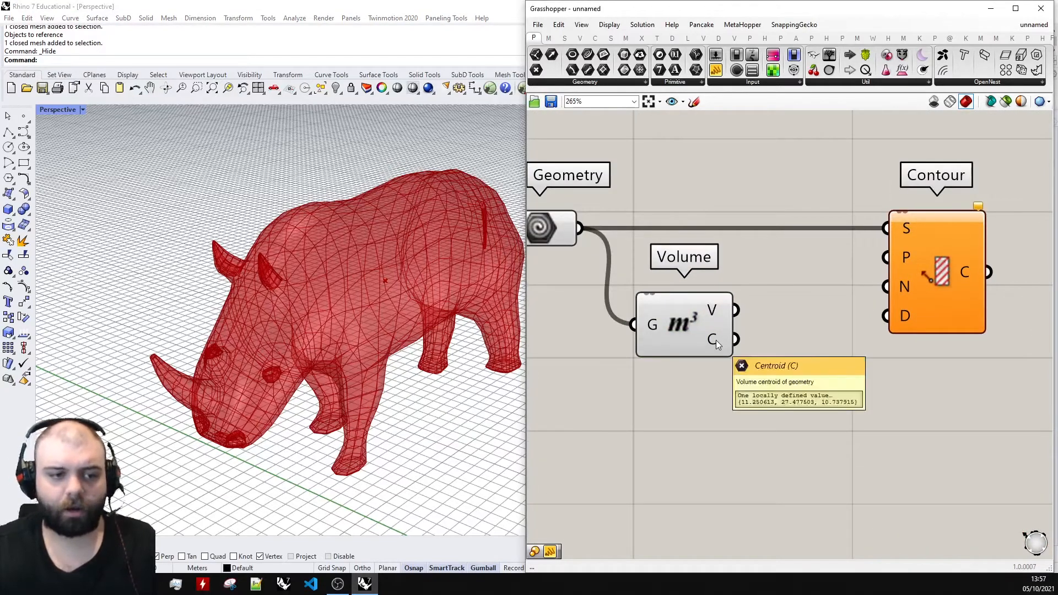
left_click(716, 339)
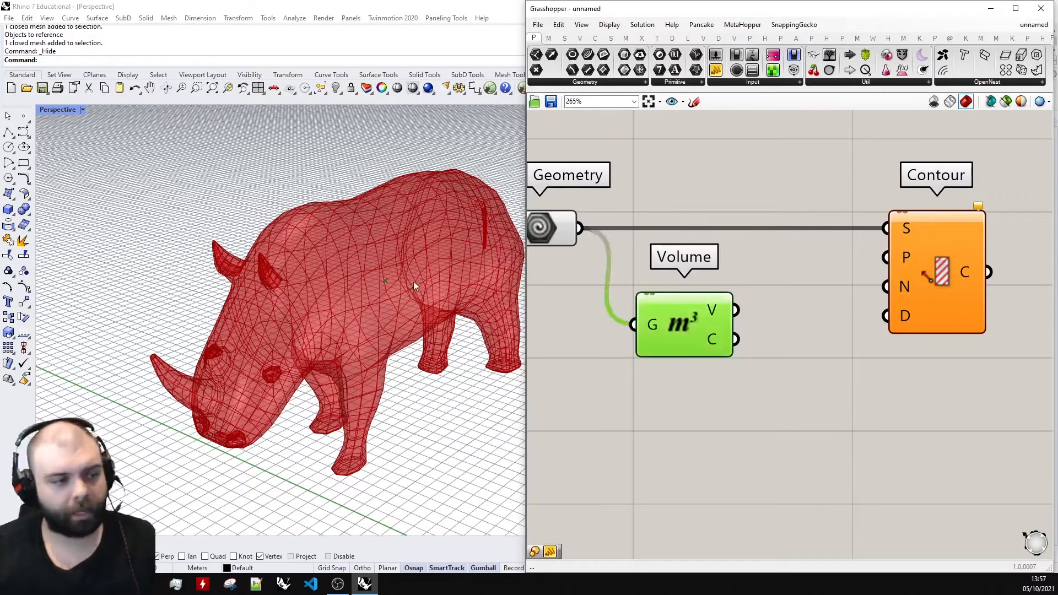
scroll(397, 278, "up", 5)
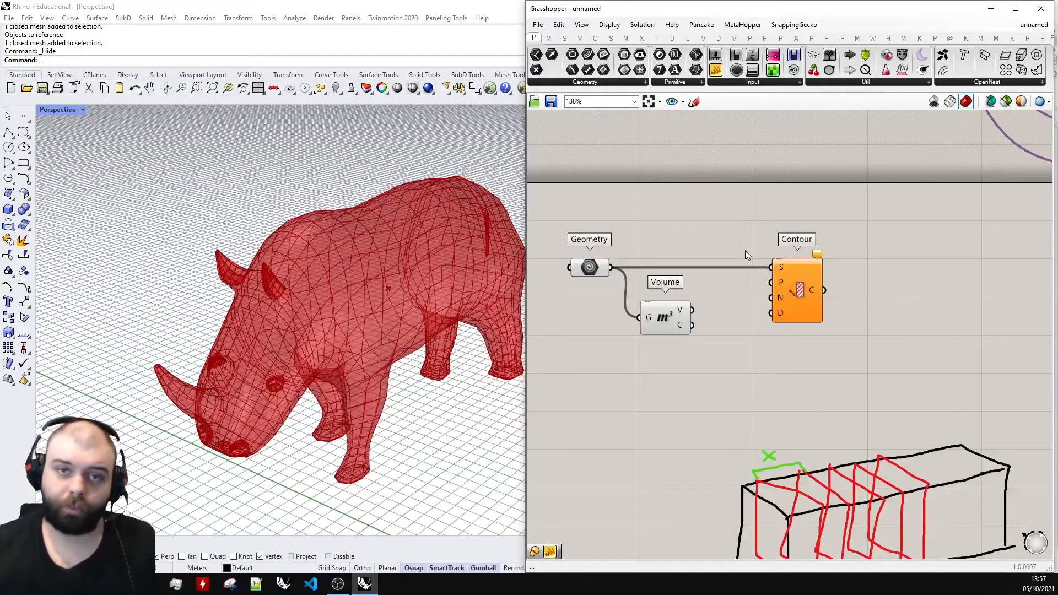
scroll(759, 263, "up", 4)
mouse_move(812, 280)
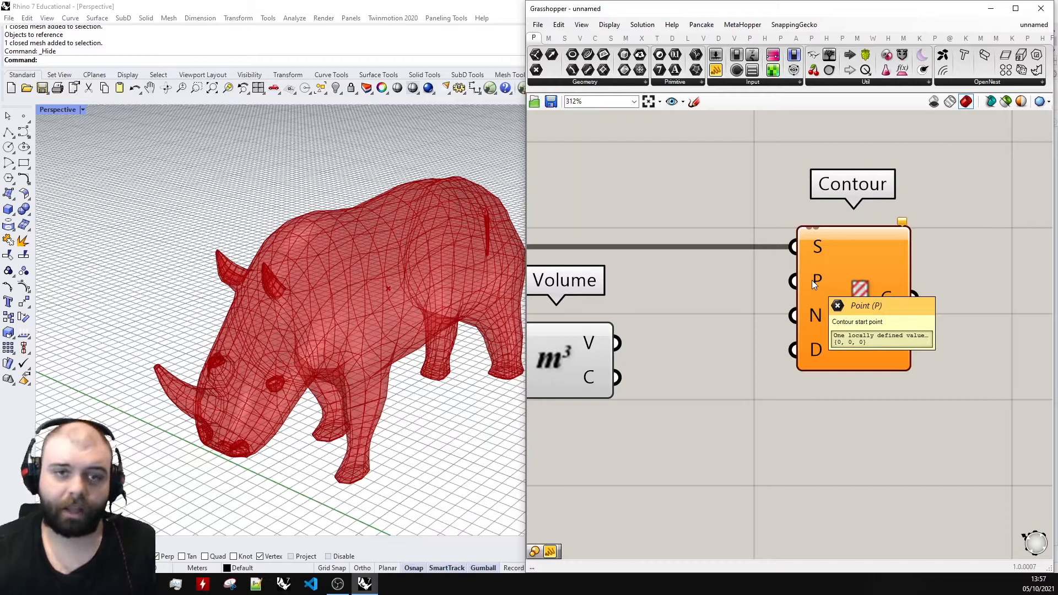
left_click_drag(617, 377, 794, 281)
scroll(716, 343, "down", 4)
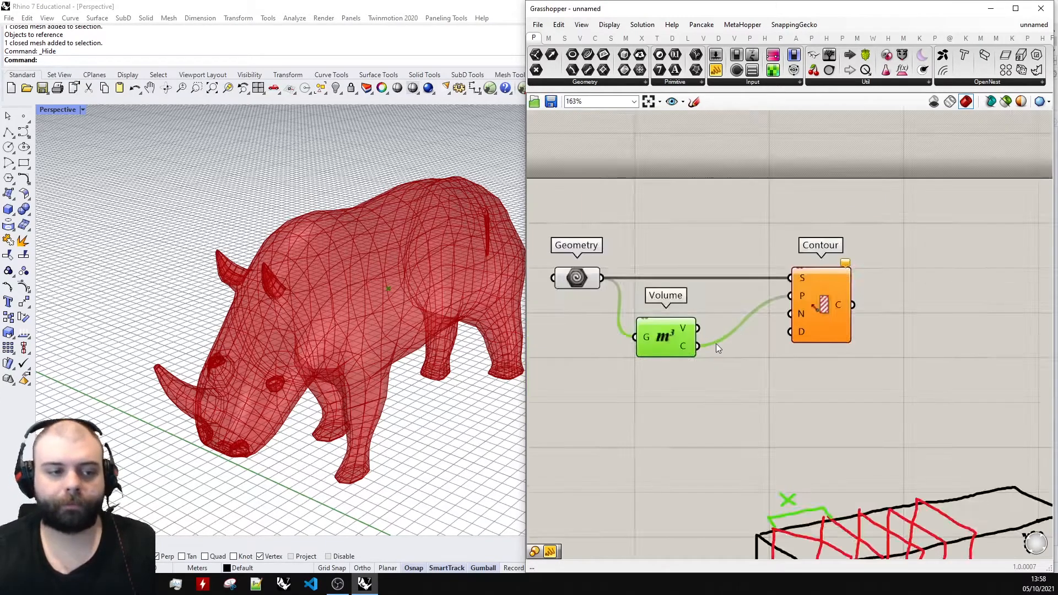
Review Contour's point and normal direction inputs against the sectioned box and arrows in the canvas sketch.
scroll(650, 359, "up", 4)
mouse_move(666, 346)
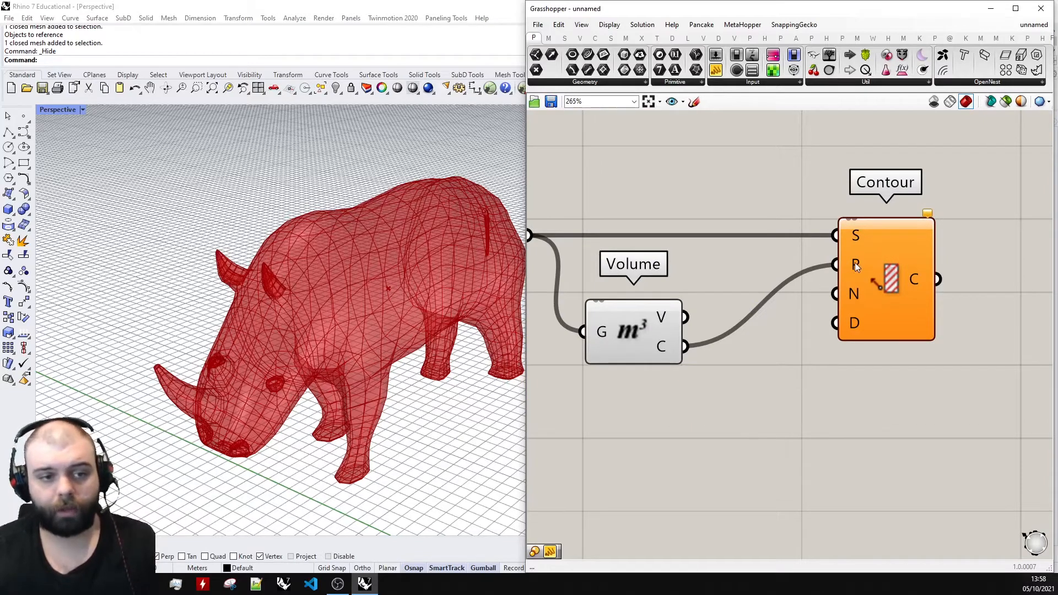
mouse_move(855, 262)
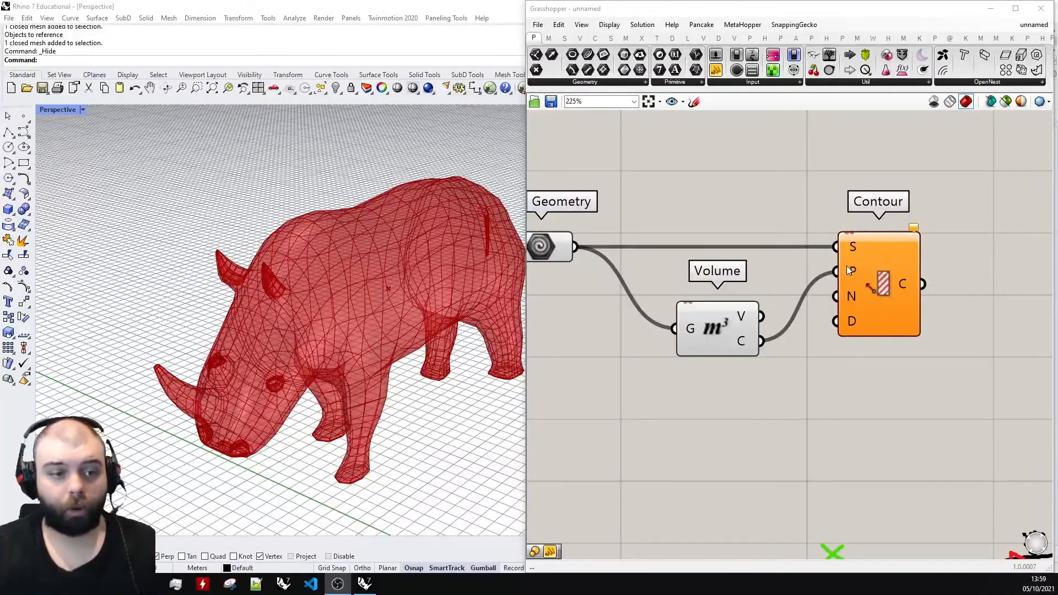
mouse_move(847, 266)
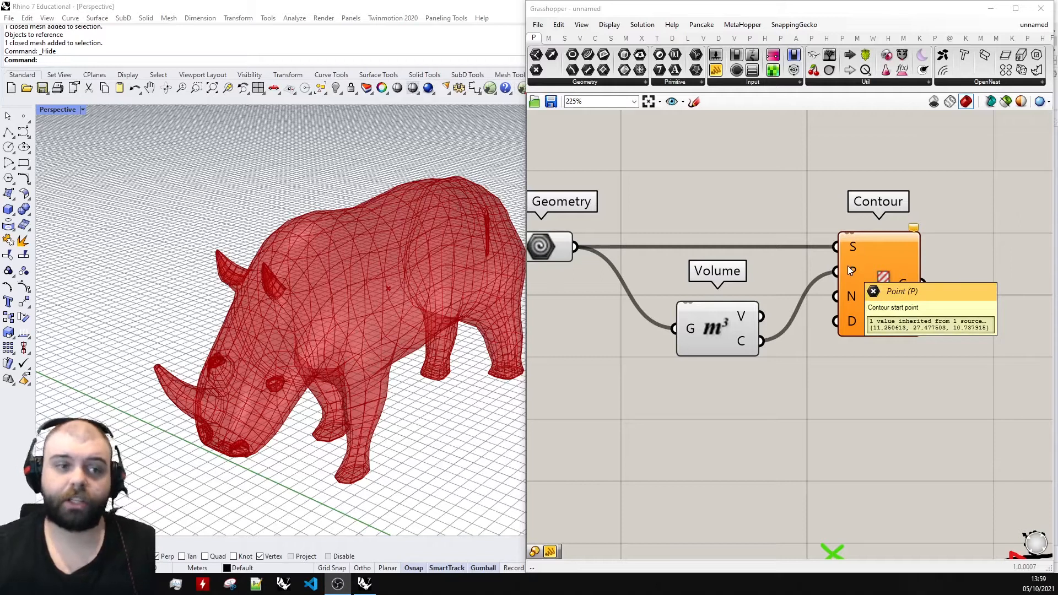
scroll(744, 233, "down", 6)
scroll(859, 343, "up", 4)
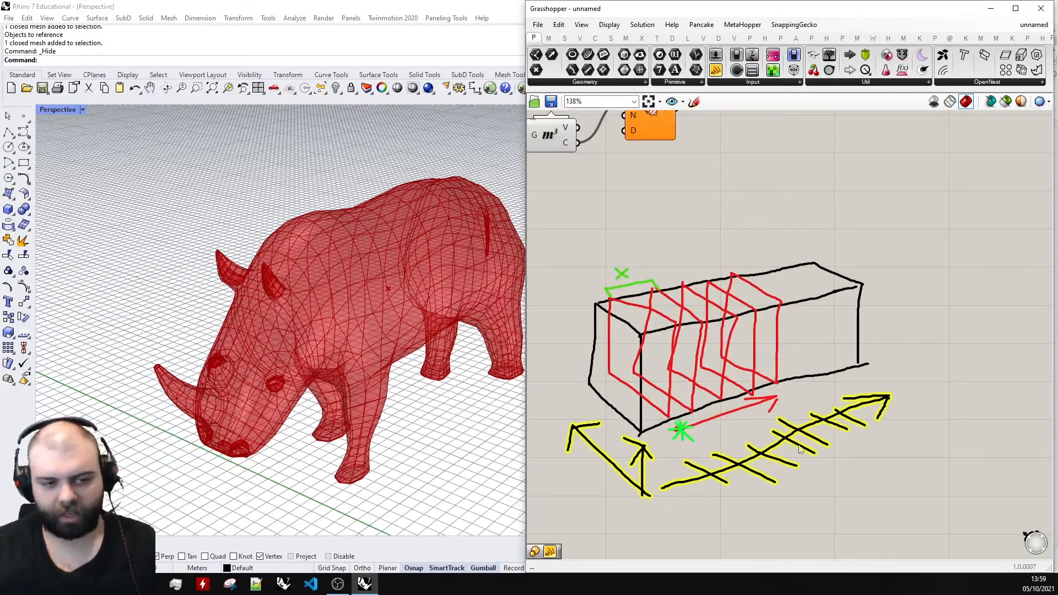
scroll(954, 342, "down", 2)
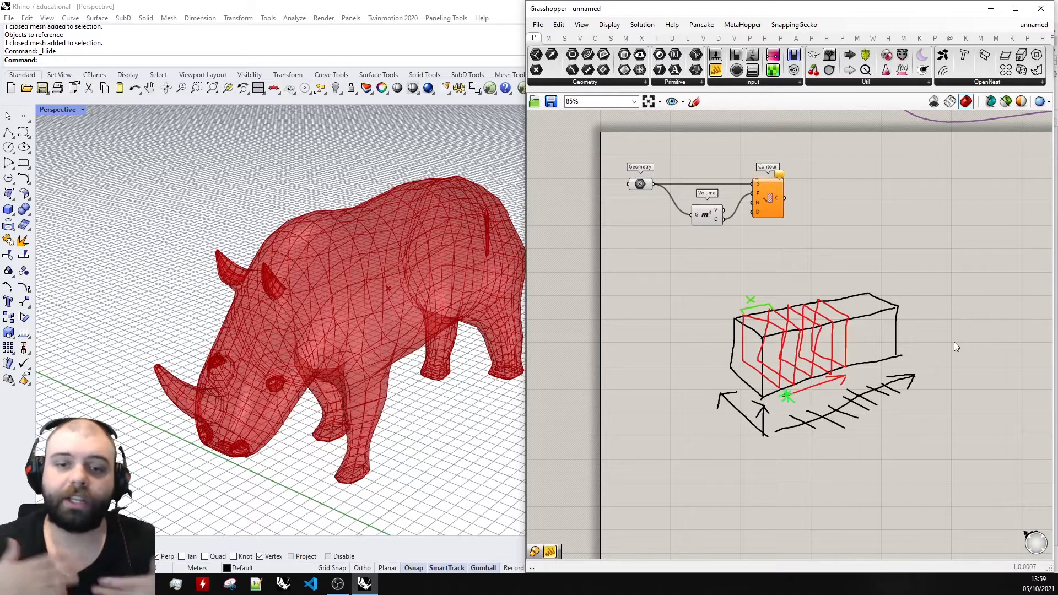
scroll(738, 175, "up", 4)
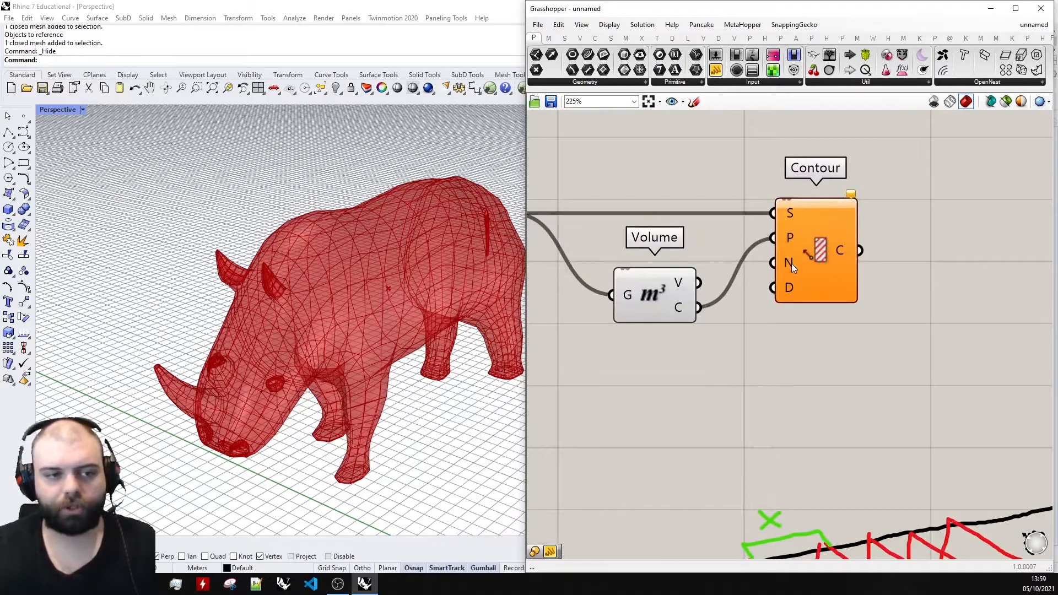
mouse_move(791, 264)
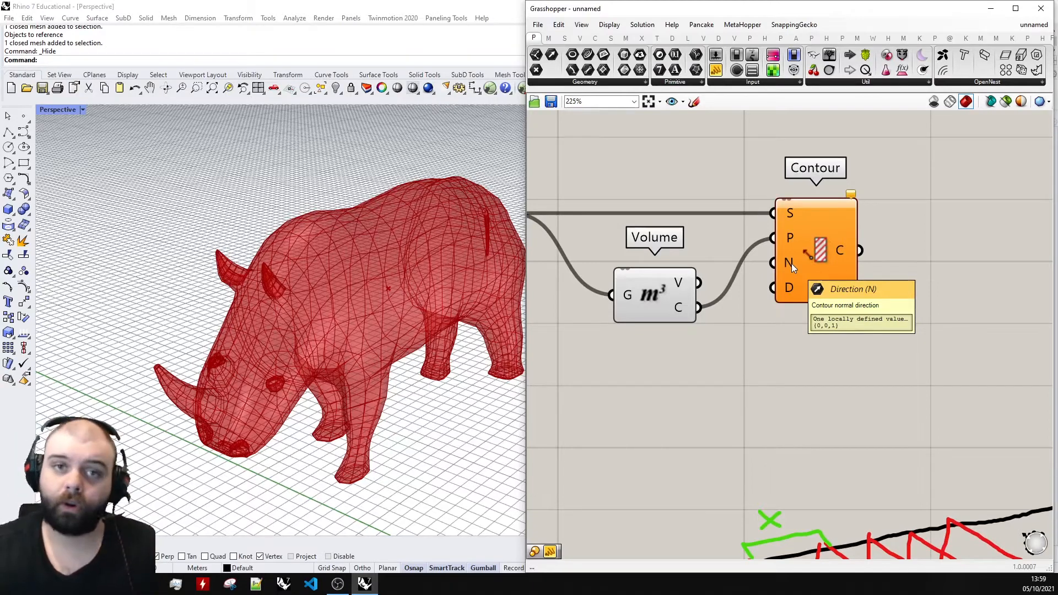
Inspect the rhino mesh and its centroid from different angles in the Perspective viewport.
right_click_drag(353, 287, 258, 317)
scroll(258, 317, "down", 2)
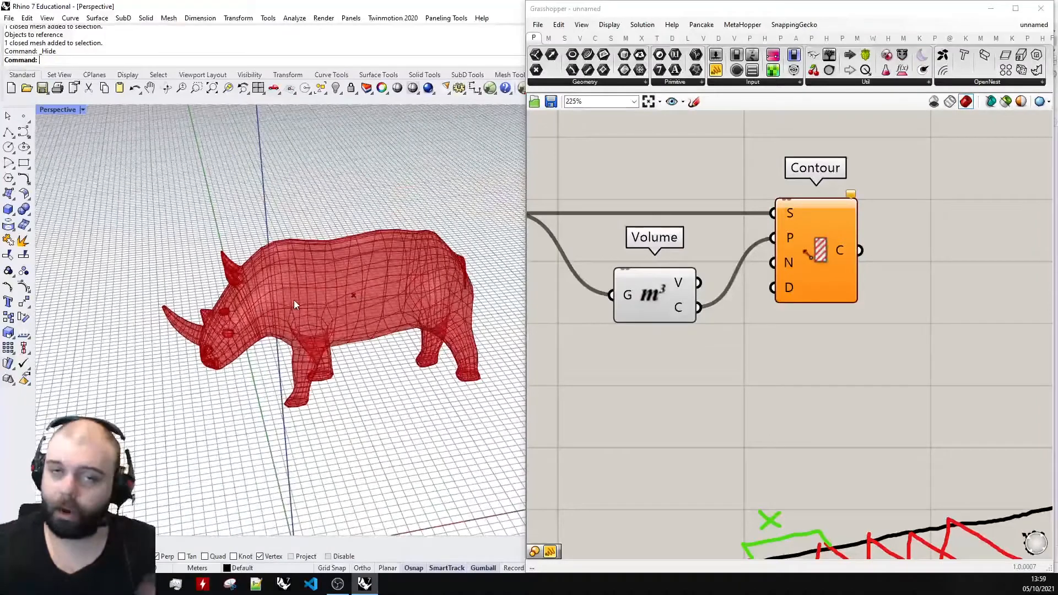
scroll(793, 217, "down", 2)
scroll(692, 259, "up", 1)
left_click(673, 274)
left_click(593, 309)
scroll(391, 315, "down", 6)
right_click_drag(392, 314, 274, 343)
scroll(274, 343, "down", 5)
right_click_drag(343, 325, 394, 362)
scroll(321, 314, "up", 2)
Minimise Grasshopper and examine how the rhino sits relative to the X, Y and Z axes at the origin.
left_click(990, 8)
scroll(336, 300, "up", 4)
scroll(282, 338, "down", 4)
scroll(188, 339, "down", 3)
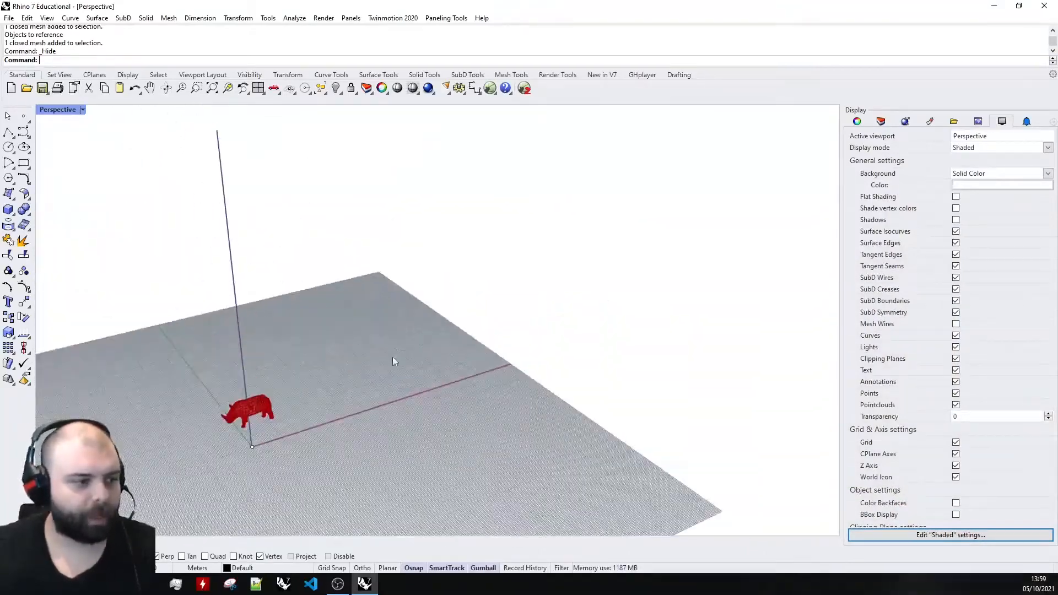
scroll(251, 439, "up", 5)
scroll(274, 405, "down", 5)
right_click_drag(274, 406, 503, 413)
scroll(504, 414, "up", 6)
scroll(505, 414, "down", 3)
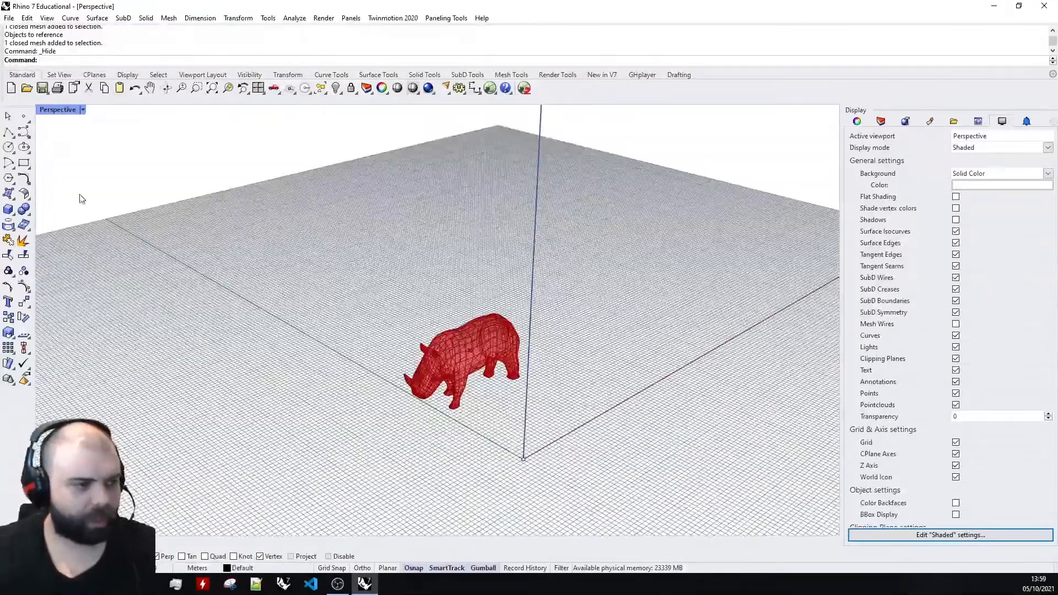
scroll(481, 466, "down", 5)
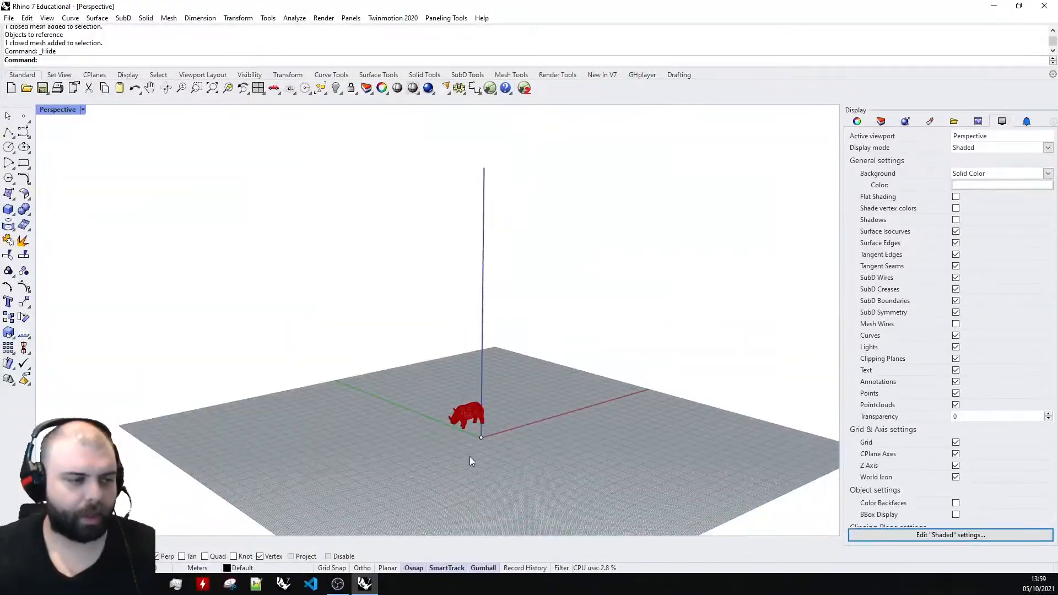
right_click_drag(538, 374, 524, 403)
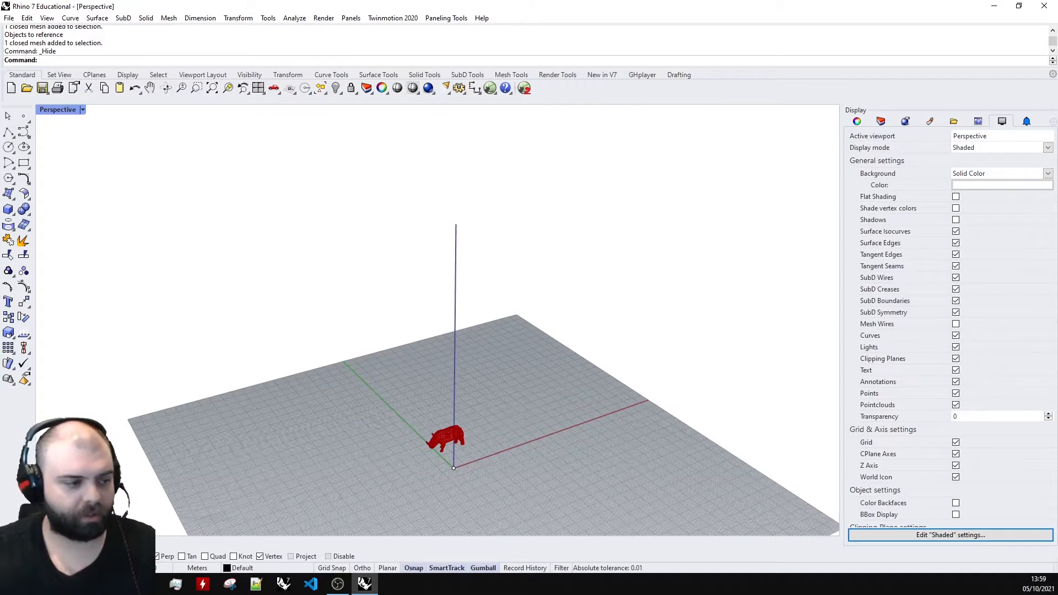
right_click_drag(364, 458, 354, 477)
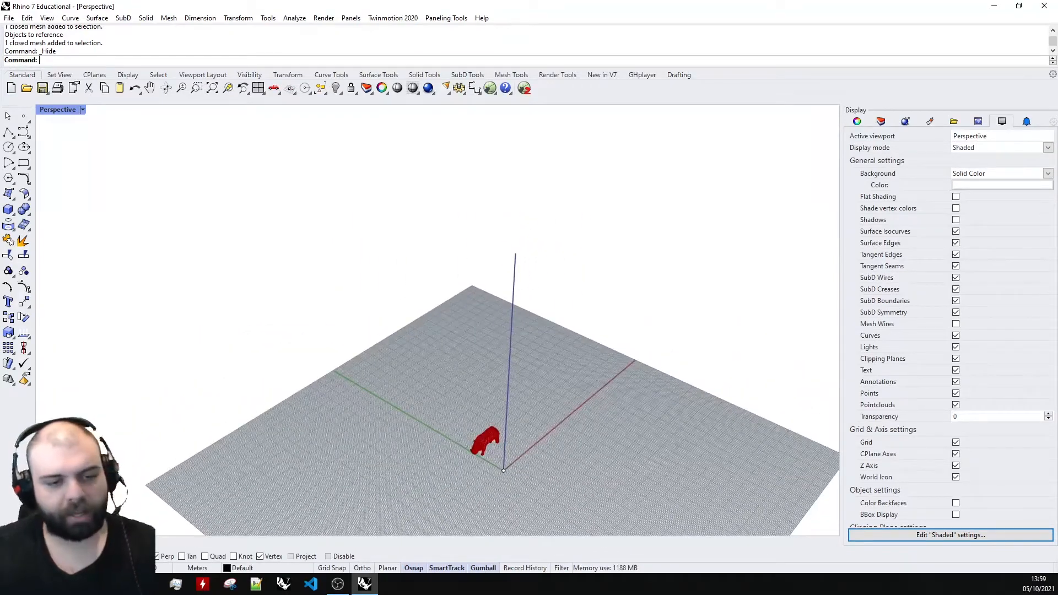
Turn on World Icon in the grid and axis settings of the Perspective viewport's Shaded display mode.
left_click(857, 120)
left_click(883, 122)
left_click(859, 122)
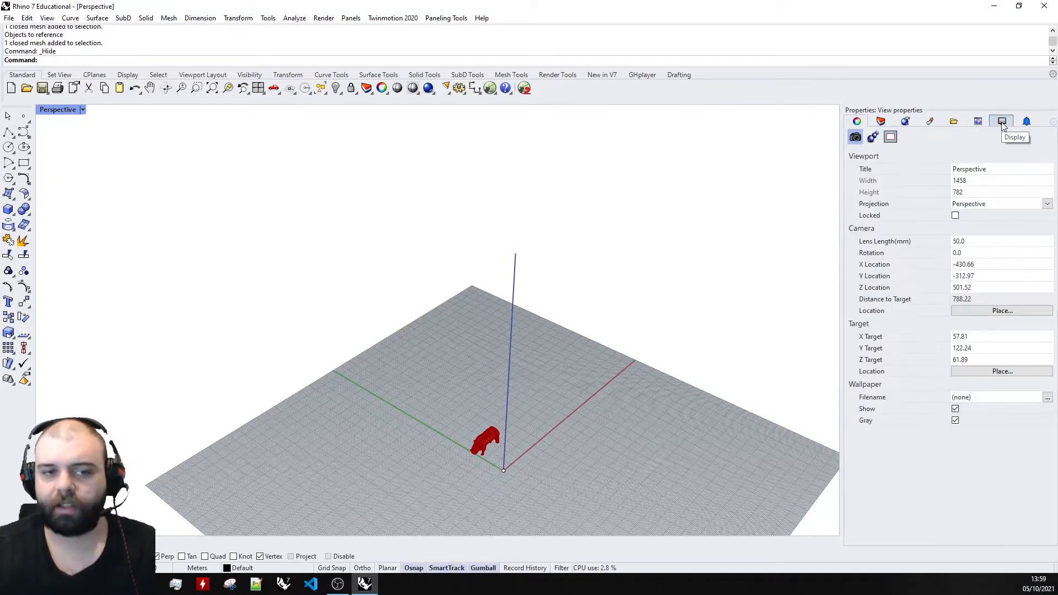
left_click(1002, 122)
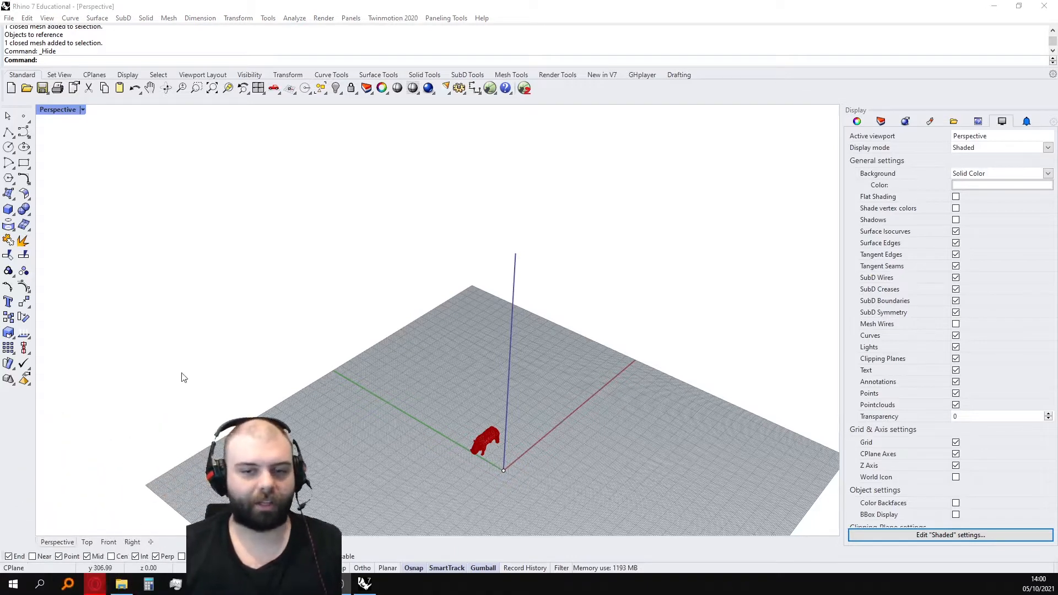
left_click(957, 478)
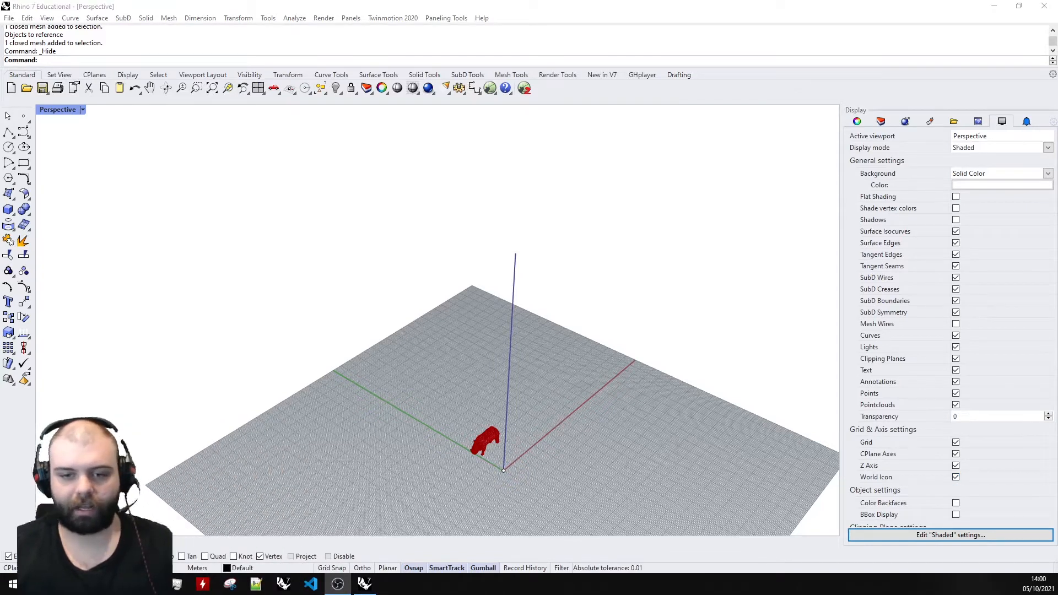
left_click(606, 433)
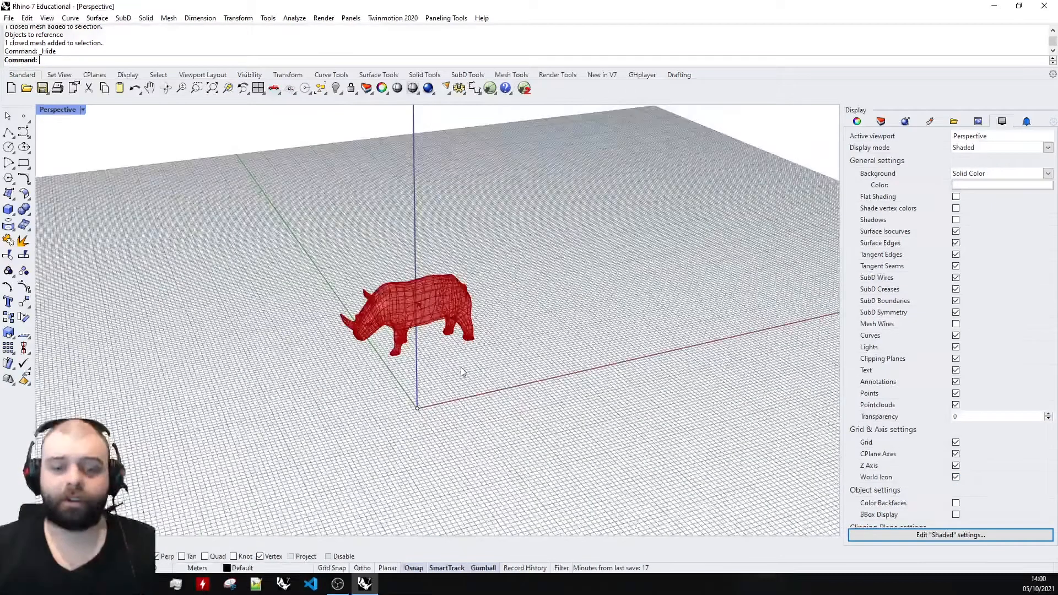
Bring Grasshopper back and add a Unit X component below the Volume component.
scroll(464, 280, "down", 5)
right_click_drag(462, 281, 477, 260)
right_click_drag(578, 180, 388, 343)
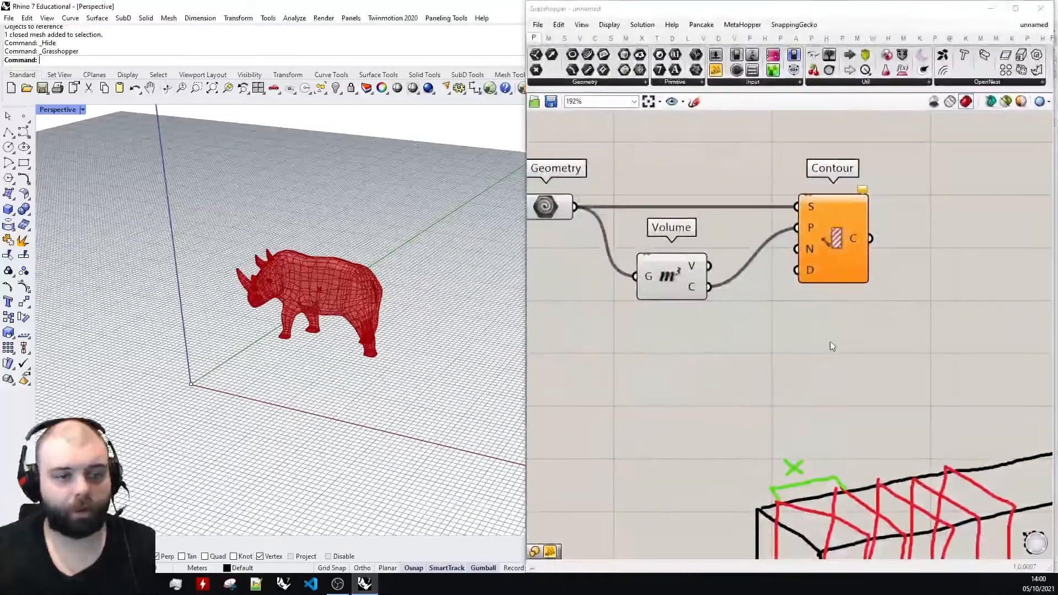
scroll(828, 249, "down", 4)
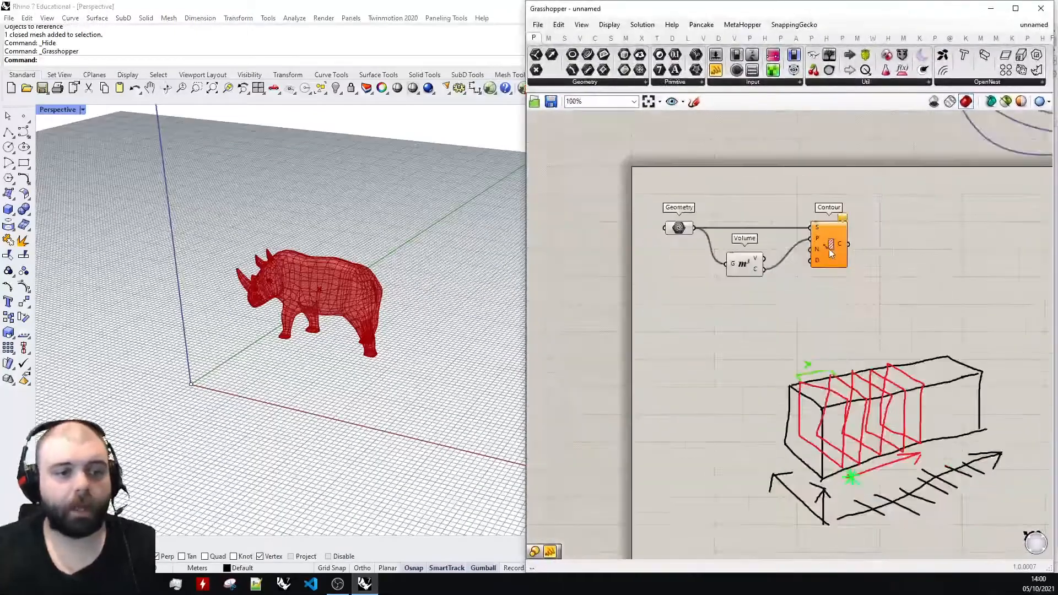
scroll(790, 226, "up", 3)
left_click_drag(728, 288, 734, 284)
double_click(736, 357)
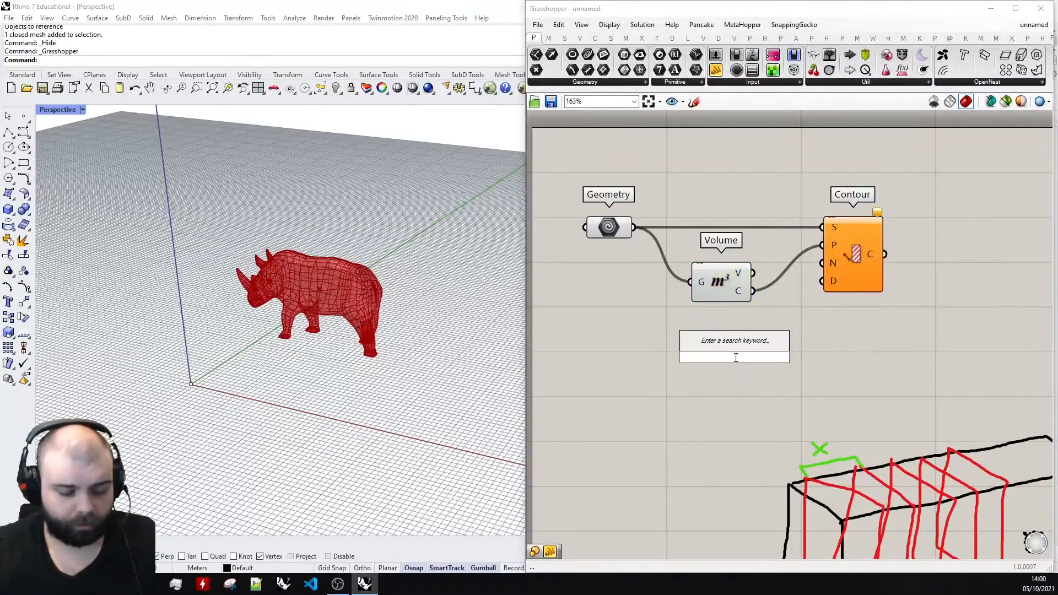
type("x")
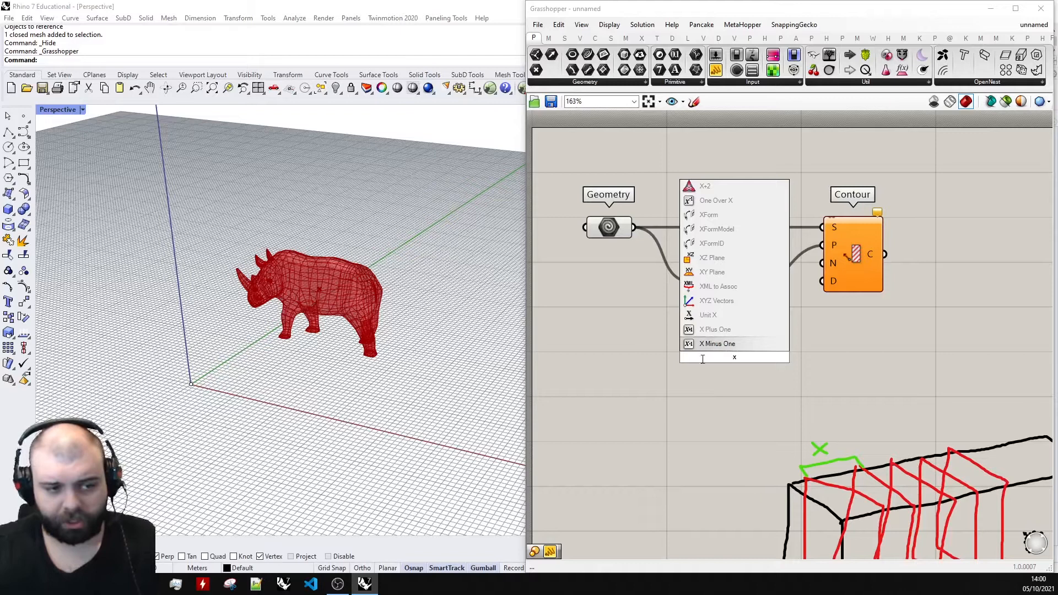
left_click(716, 317)
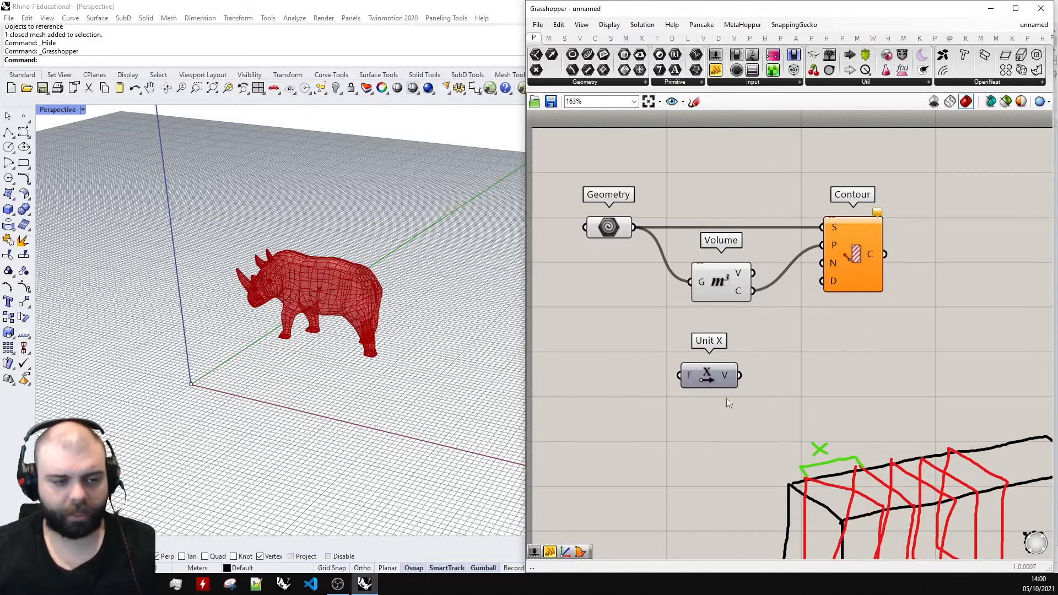
Connect the Unit X vector output (V) to the Contour component's normal direction input (N).
mouse_move(727, 378)
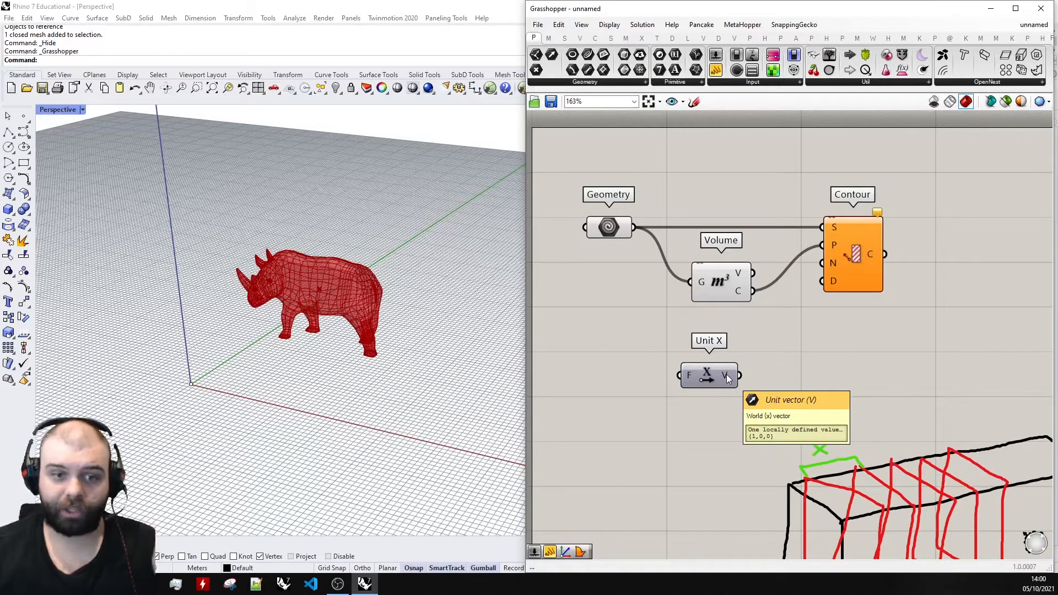
mouse_move(836, 264)
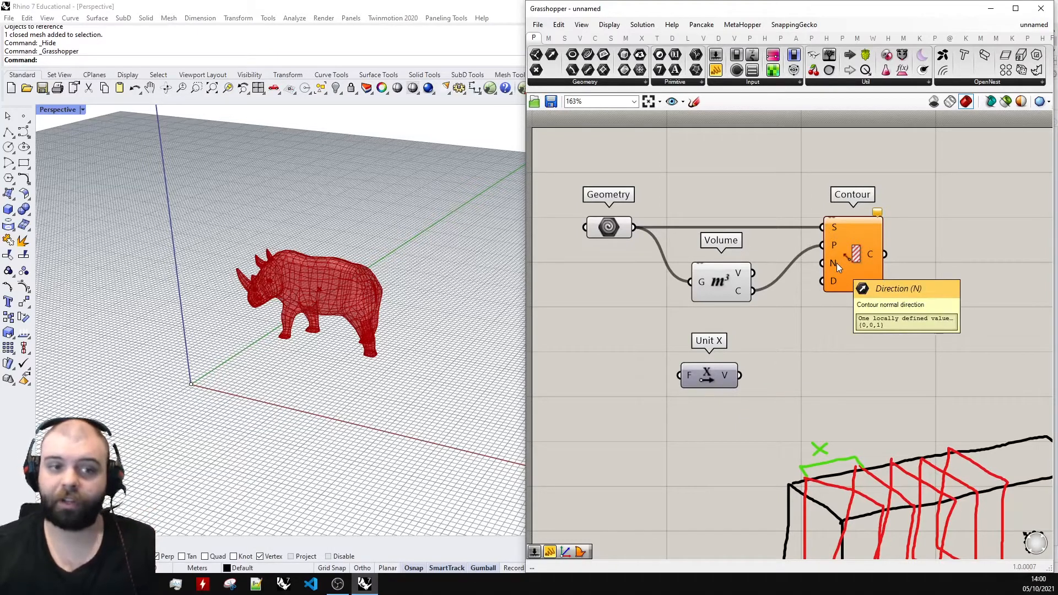
left_click_drag(703, 369, 823, 264)
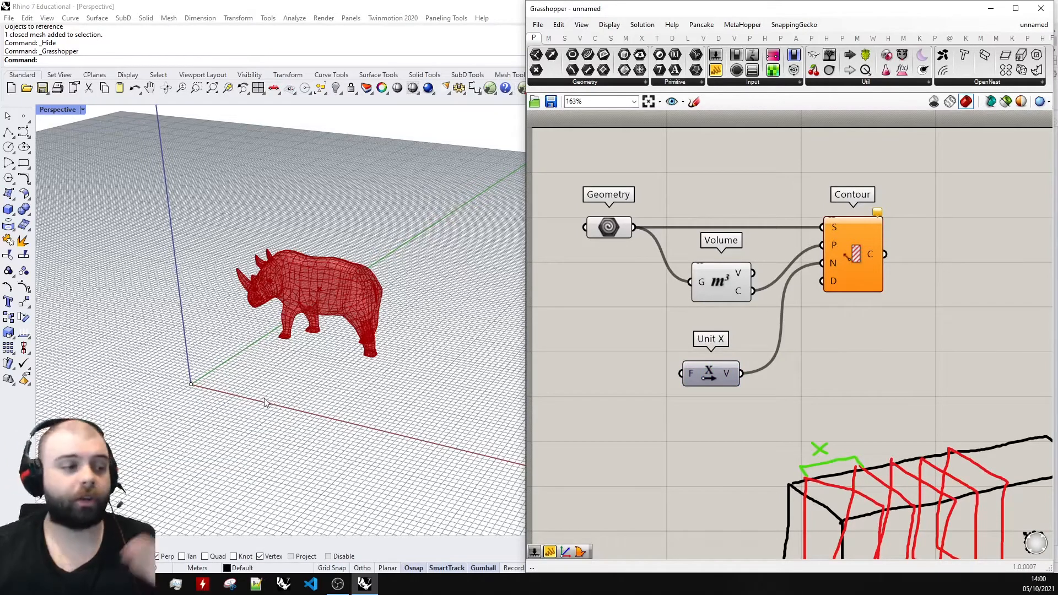
Compare the red X axis beside the rhino with the direction arrows in the canvas sketch.
scroll(285, 345, "down", 5)
right_click_drag(209, 353, 267, 386)
scroll(267, 386, "down", 4)
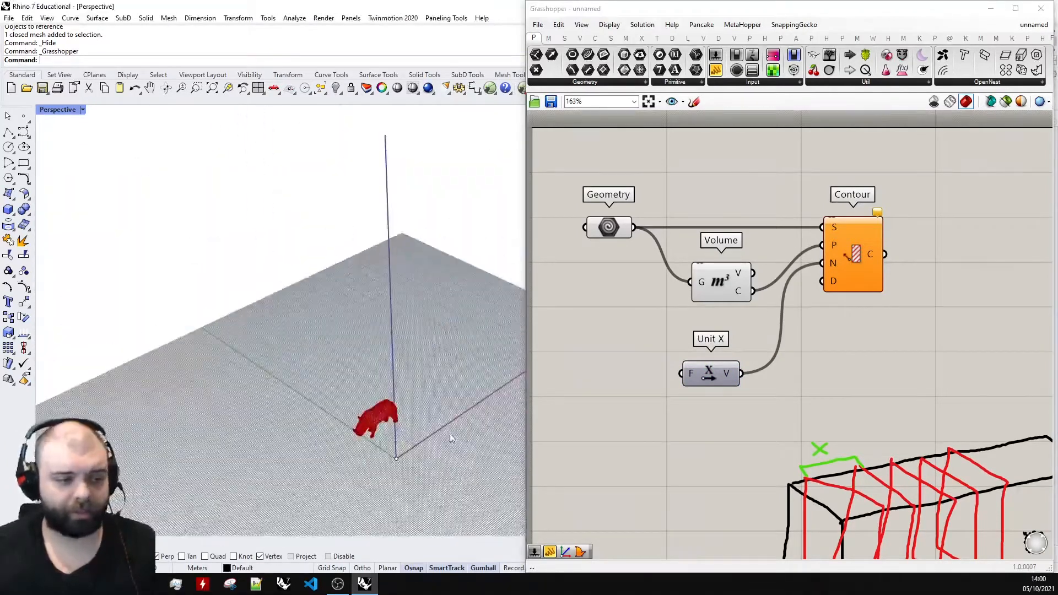
right_click_drag(451, 439, 264, 439)
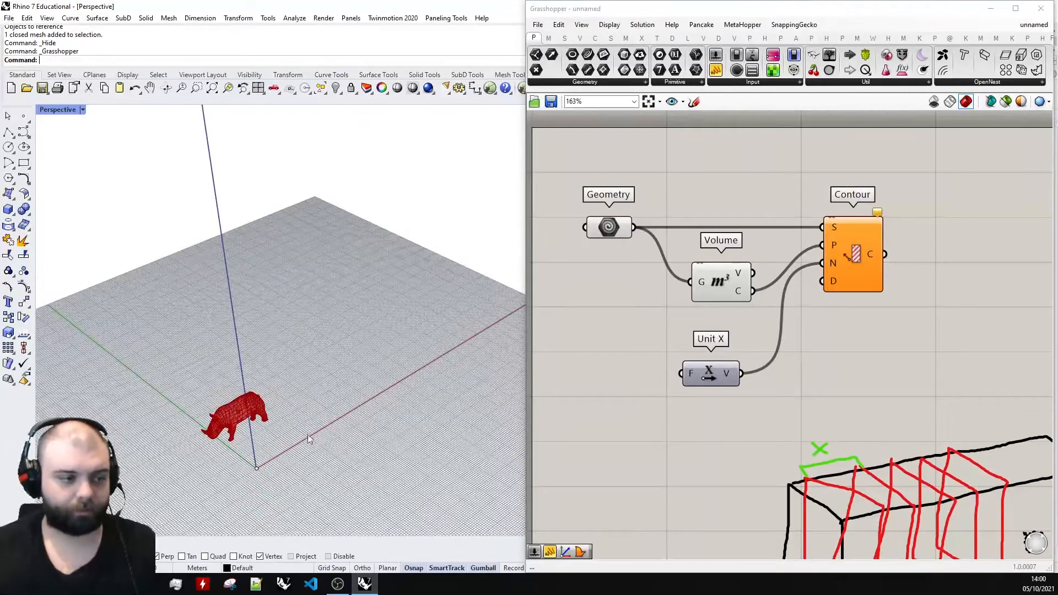
scroll(677, 345, "down", 4)
scroll(689, 380, "up", 4)
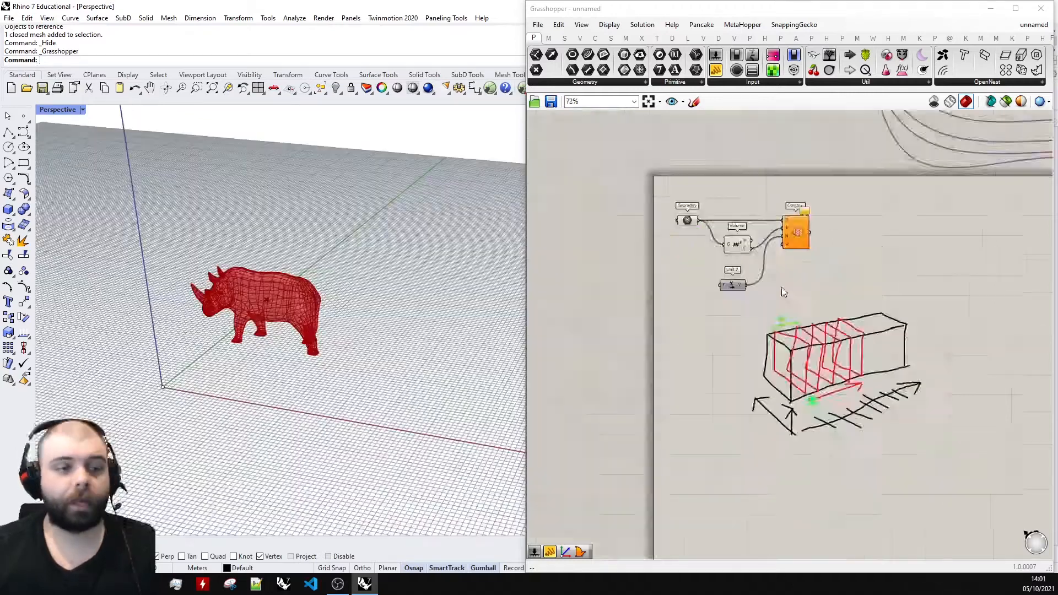
Move the Unit X component up so it lines up directly beneath the Volume component.
scroll(746, 254, "up", 3)
left_click(744, 301)
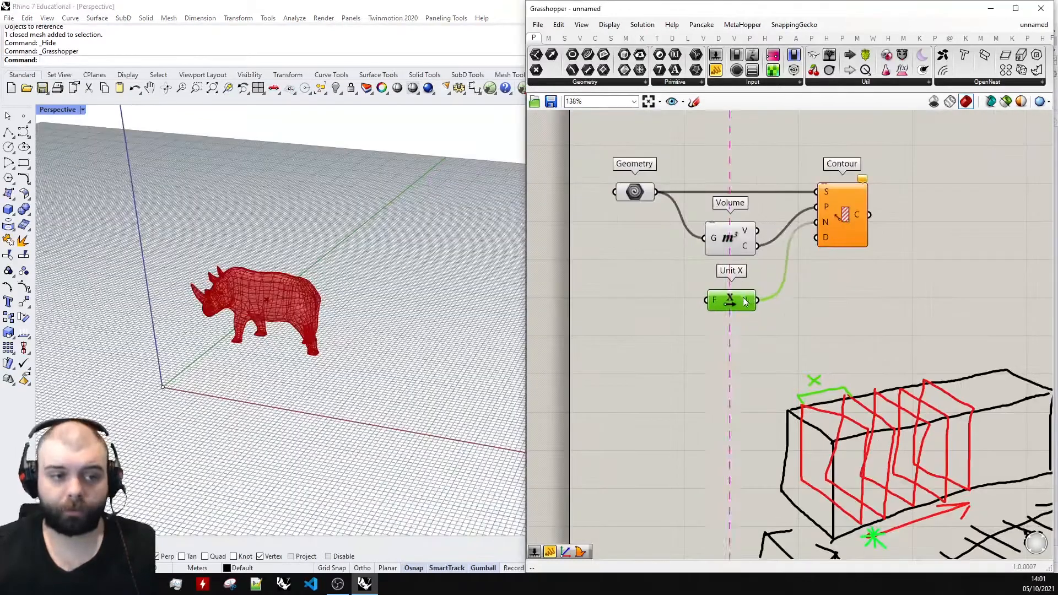
left_click(817, 336)
scroll(818, 386, "up", 5)
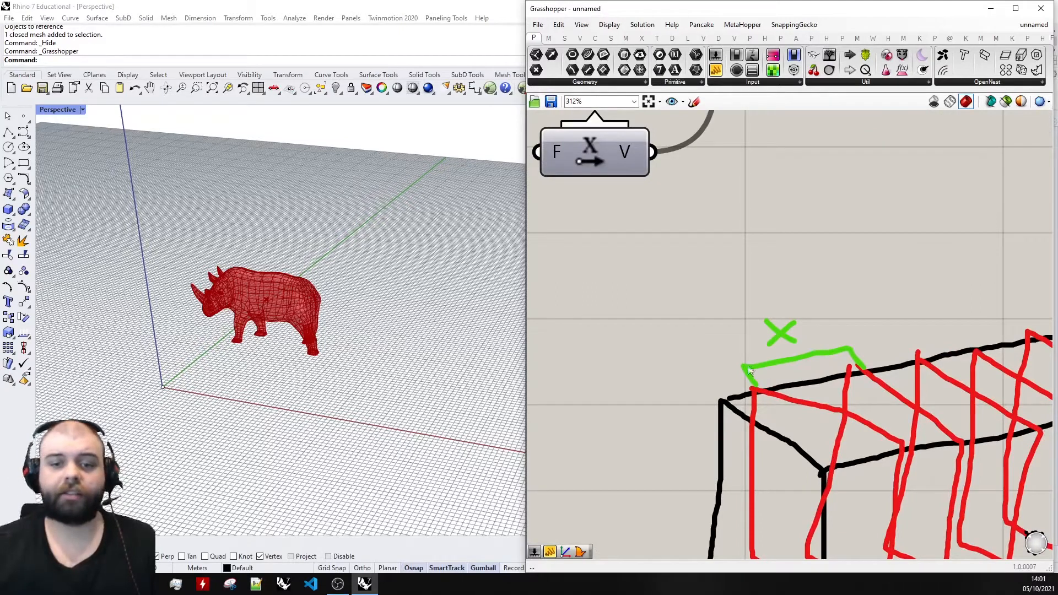
Nudge the Geometry, Volume and Unit X components upward to tidy the layout beside the Contour component.
scroll(749, 370, "down", 4)
scroll(832, 355, "down", 3)
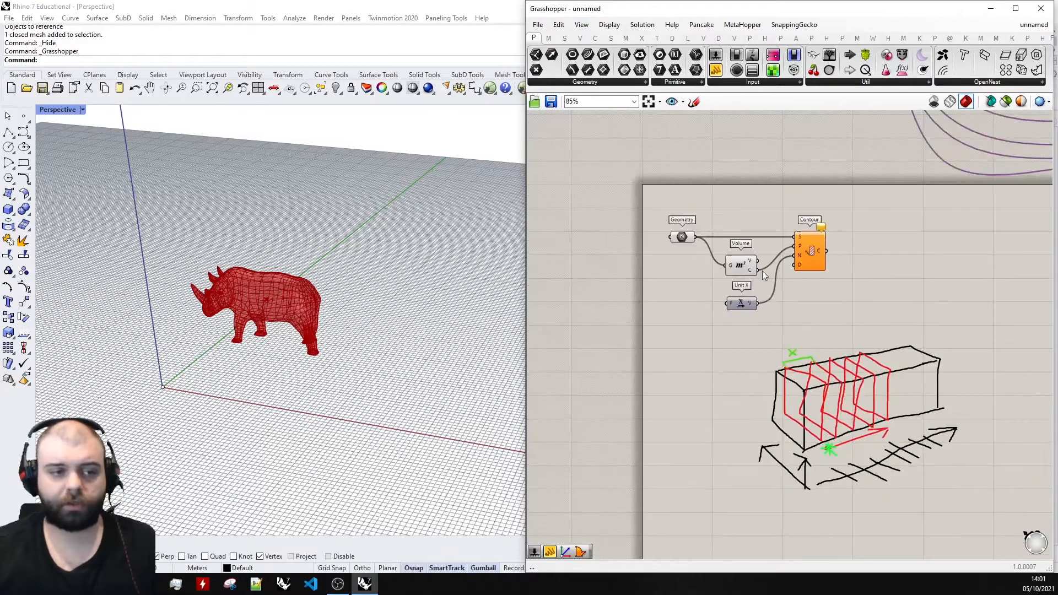
scroll(763, 270, "up", 3)
left_click_drag(640, 217, 646, 189)
left_click(707, 226)
left_click_drag(752, 267, 745, 260)
left_click(750, 345)
left_click_drag(751, 346, 744, 333)
Add a panel beneath the Unit X component, set its content to 2 and shrink it to fit.
left_click(754, 375)
double_click(752, 370)
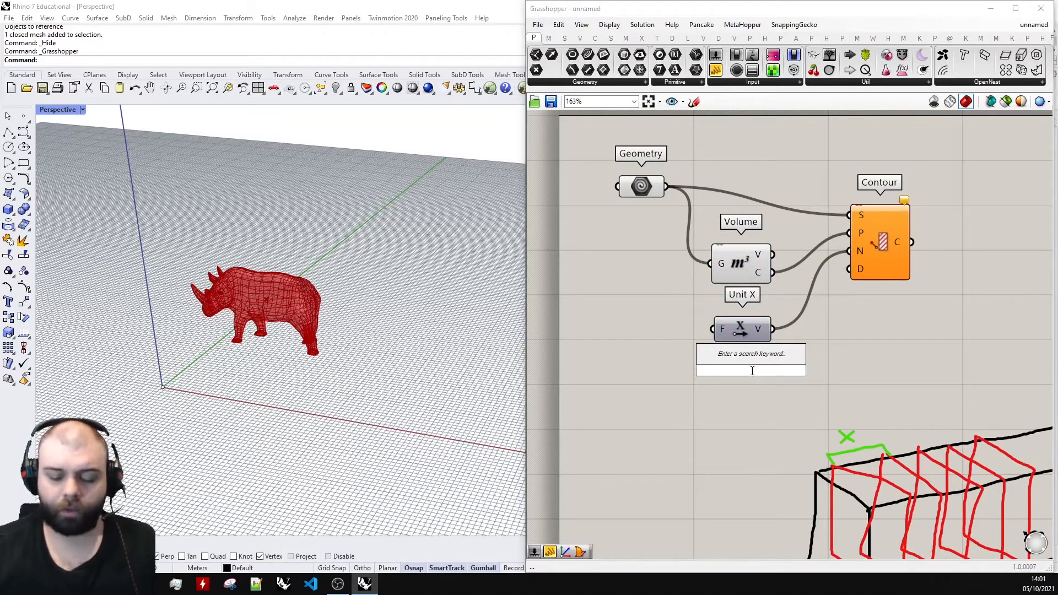
type("panel")
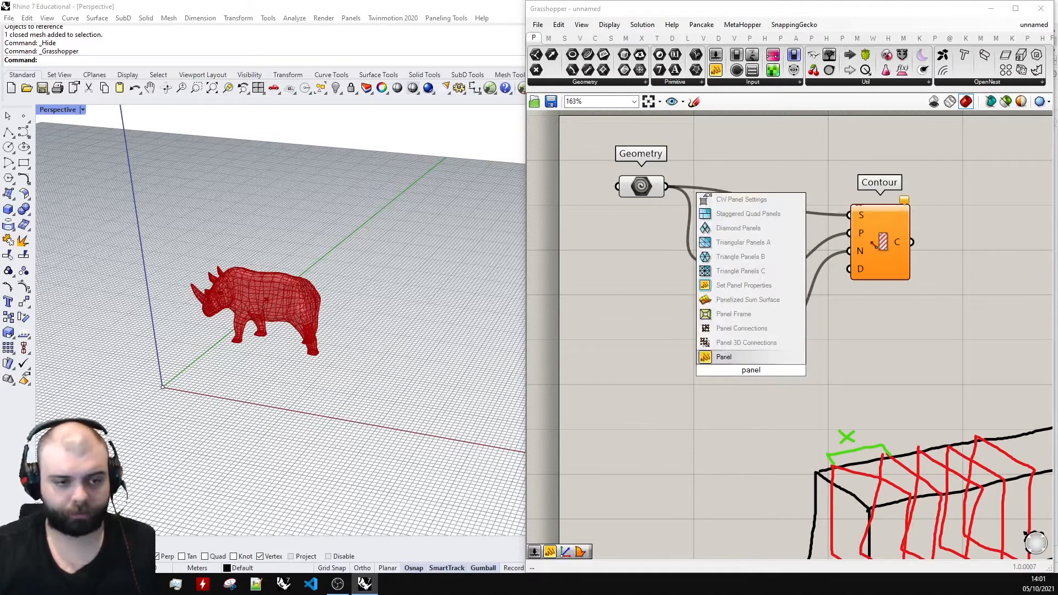
key("Return")
left_click_drag(757, 404, 738, 393)
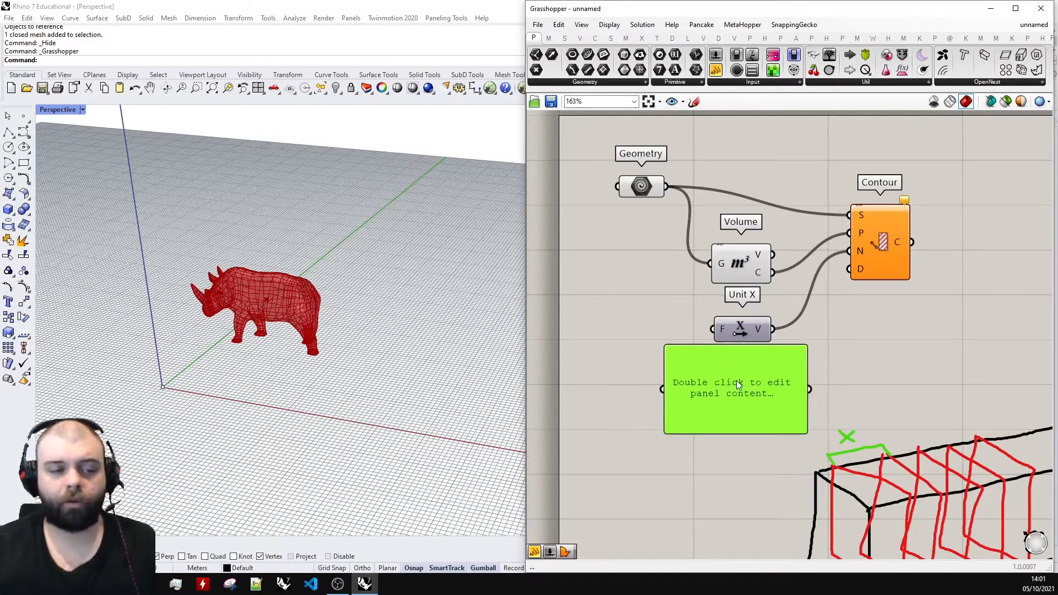
double_click(739, 384)
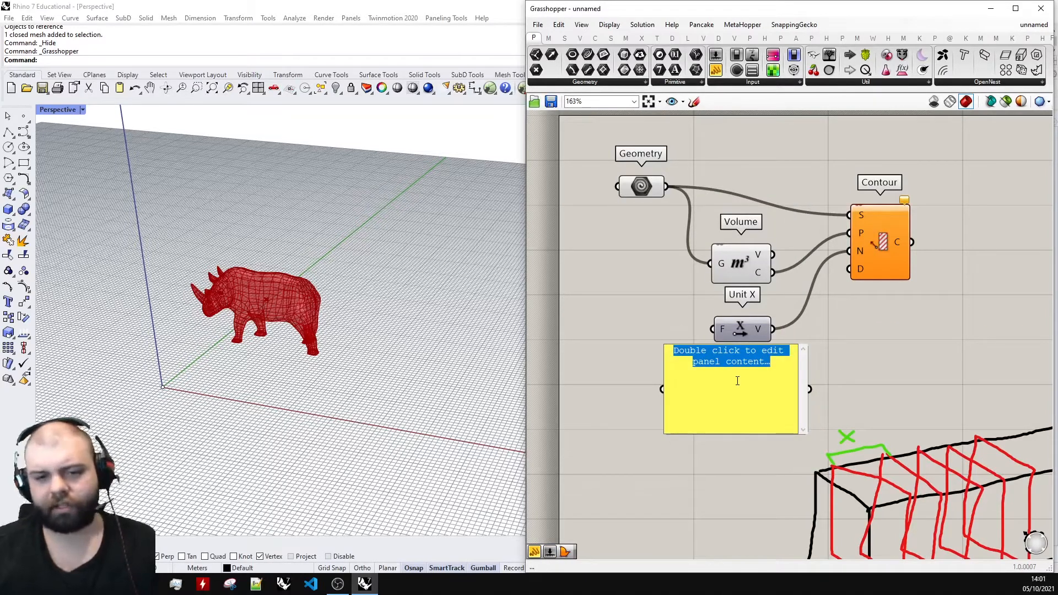
type("2")
left_click(886, 358)
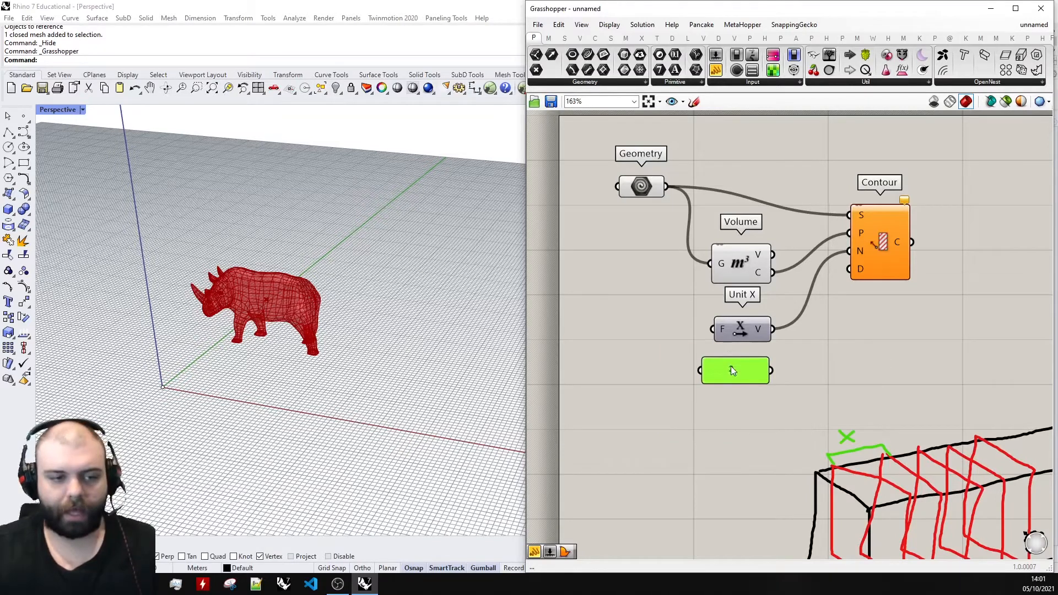
Reposition the Geometry component above and to the left of the Volume component.
scroll(731, 367, "down", 4)
scroll(756, 376, "up", 5)
left_click(752, 330)
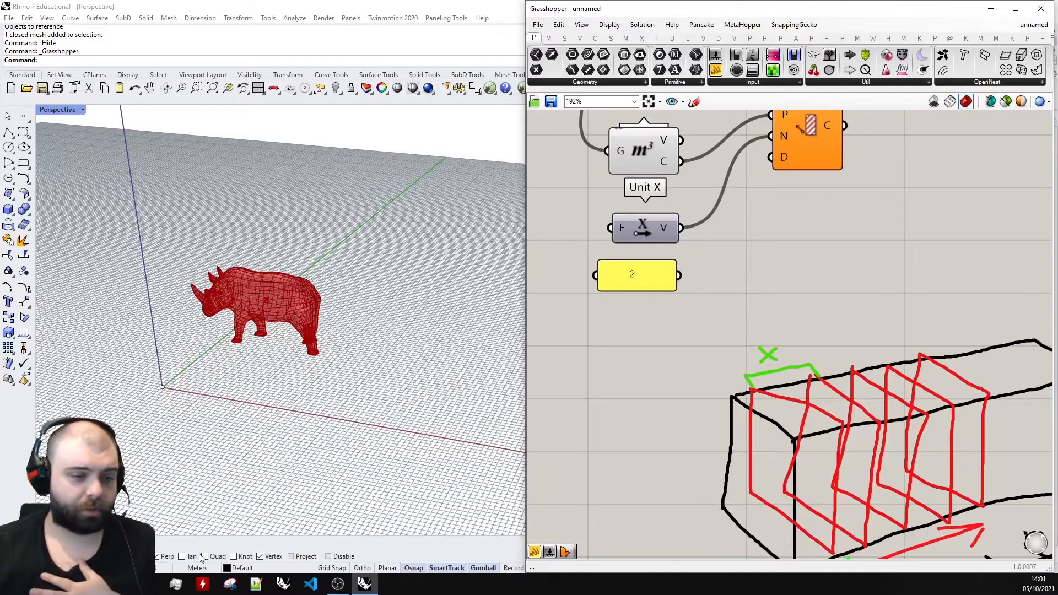
left_click(644, 226)
scroll(726, 246, "down", 4)
scroll(624, 118, "up", 7)
scroll(753, 292, "down", 5)
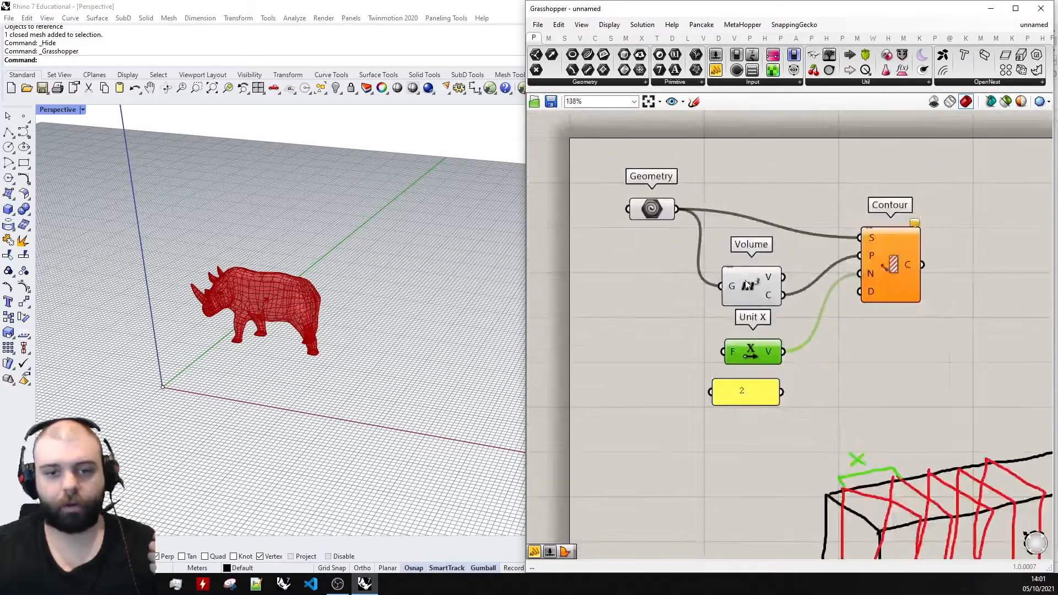
left_click_drag(672, 222, 674, 211)
left_click(733, 187)
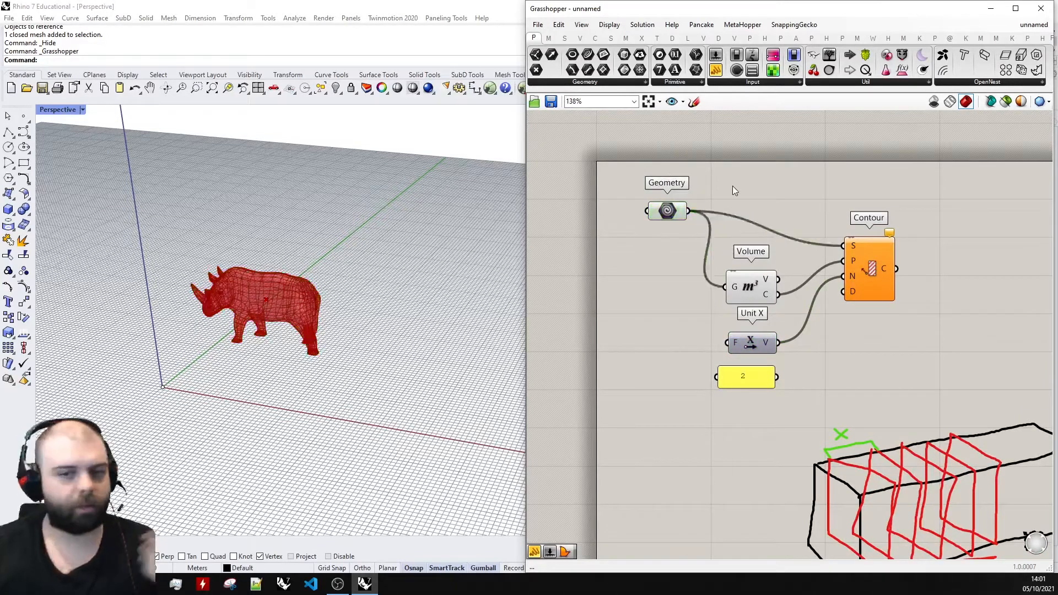
Align the Volume component, Unit X component and number panel in an evenly spaced column.
left_click_drag(753, 342, 753, 336)
left_click_drag(753, 290, 753, 279)
left_click(749, 342)
left_click_drag(749, 342, 749, 336)
left_click(812, 343)
left_click_drag(756, 380, 757, 372)
left_click(832, 315)
Shift the number panel under Unit X and connect its output to the Contour component's Distance input (D).
scroll(831, 314, "up", 3)
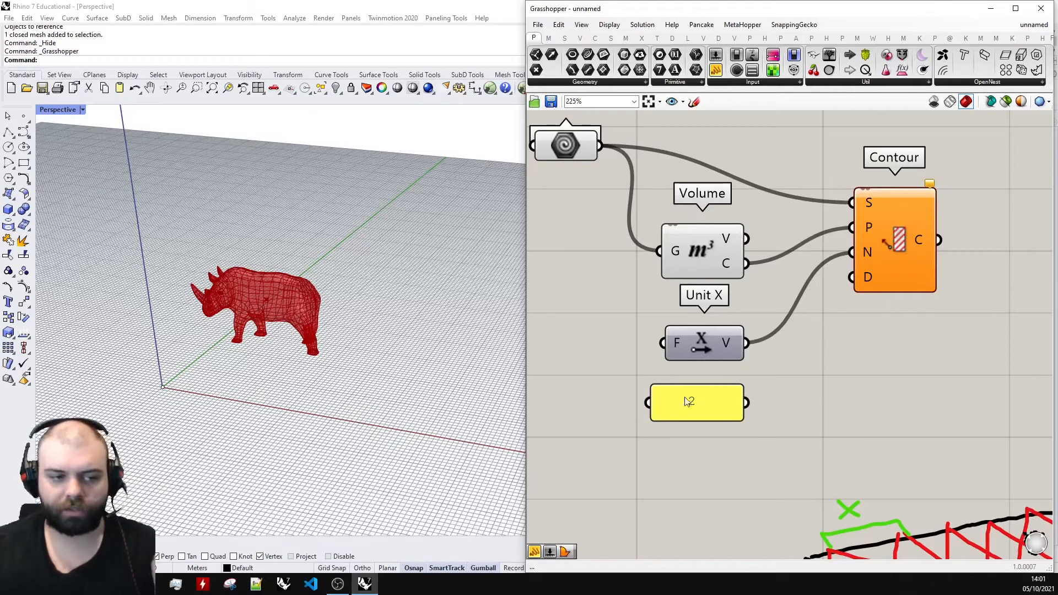
left_click_drag(702, 400, 746, 386)
left_click(878, 320)
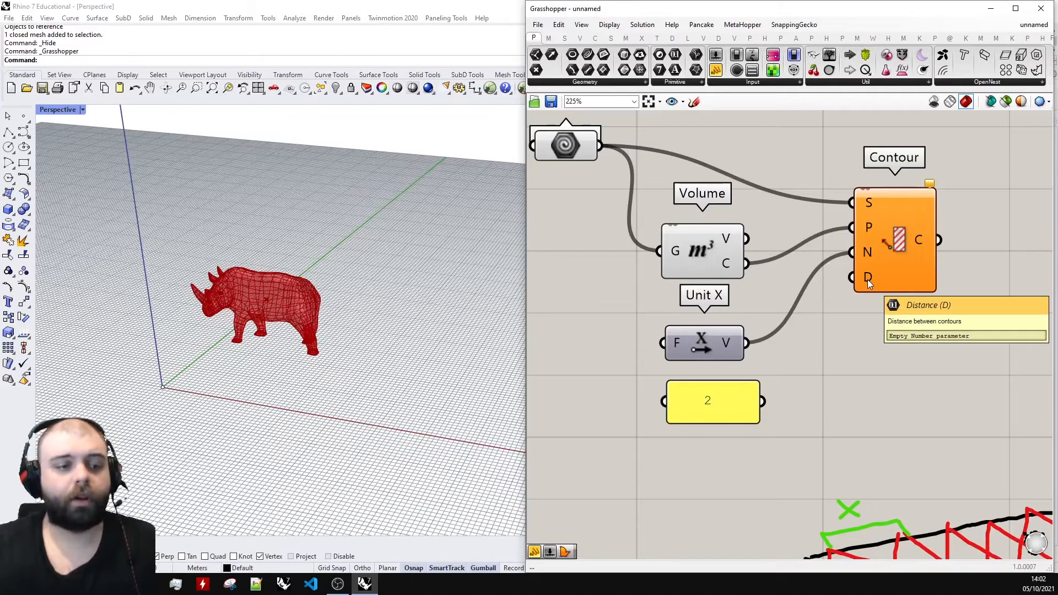
left_click_drag(709, 413, 853, 277)
left_click(779, 394)
Select the Contour component to highlight its curves and examine them on the rhino in the perspective view.
right_click_drag(259, 317, 403, 324)
scroll(302, 353, "up", 10)
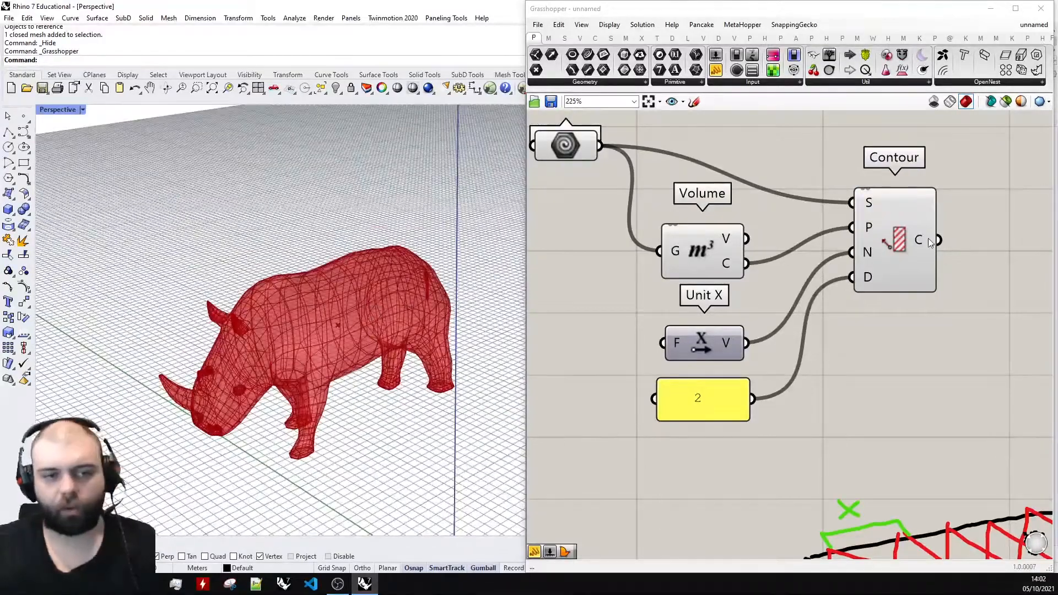
left_click(931, 242)
right_click_drag(336, 331, 302, 315)
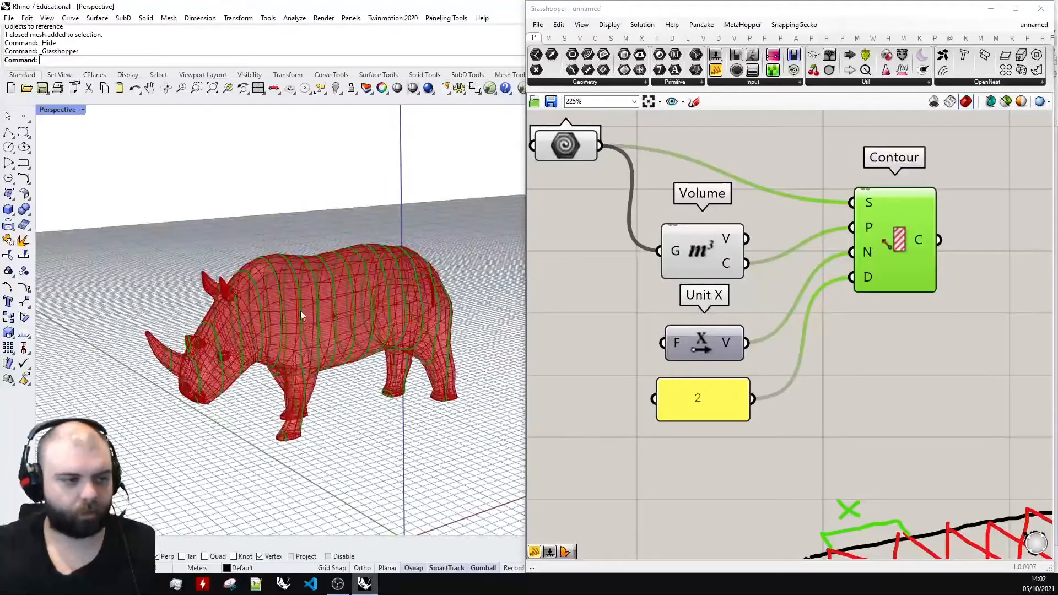
scroll(858, 283, "down", 3)
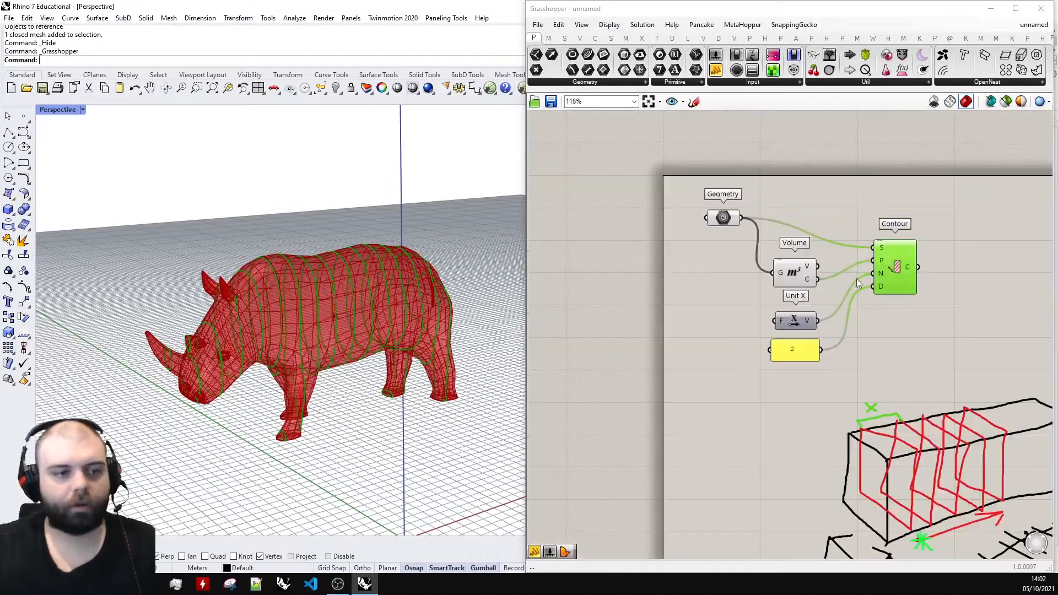
Turn off the preview of the Geometry component so only the contour curves are displayed.
left_click(729, 218)
scroll(815, 197, "up", 2)
middle_click(671, 271)
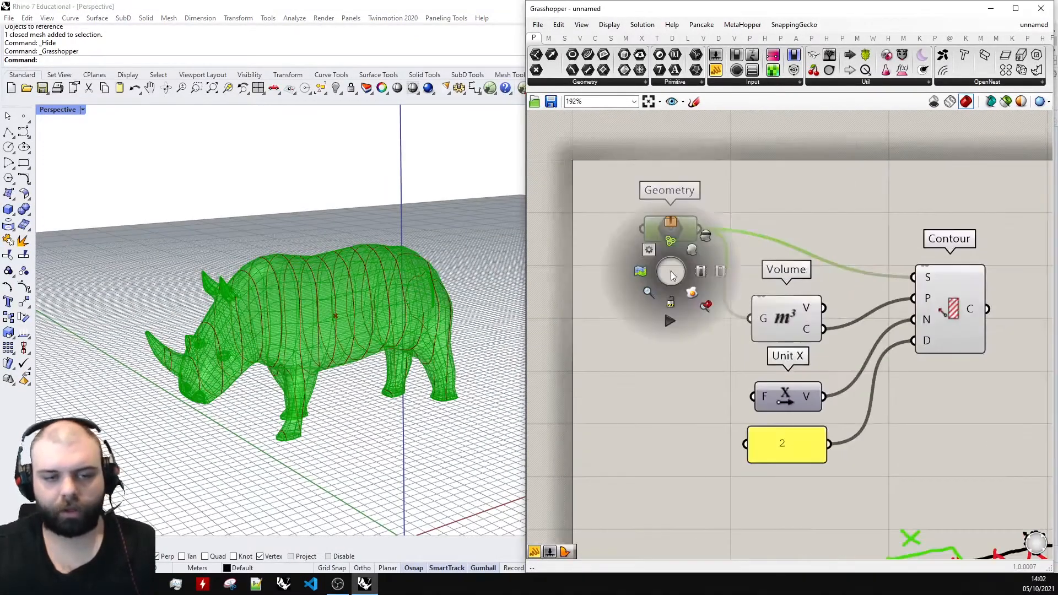
left_click(707, 236)
right_click_drag(513, 276, 342, 316)
scroll(665, 164, "down", 2)
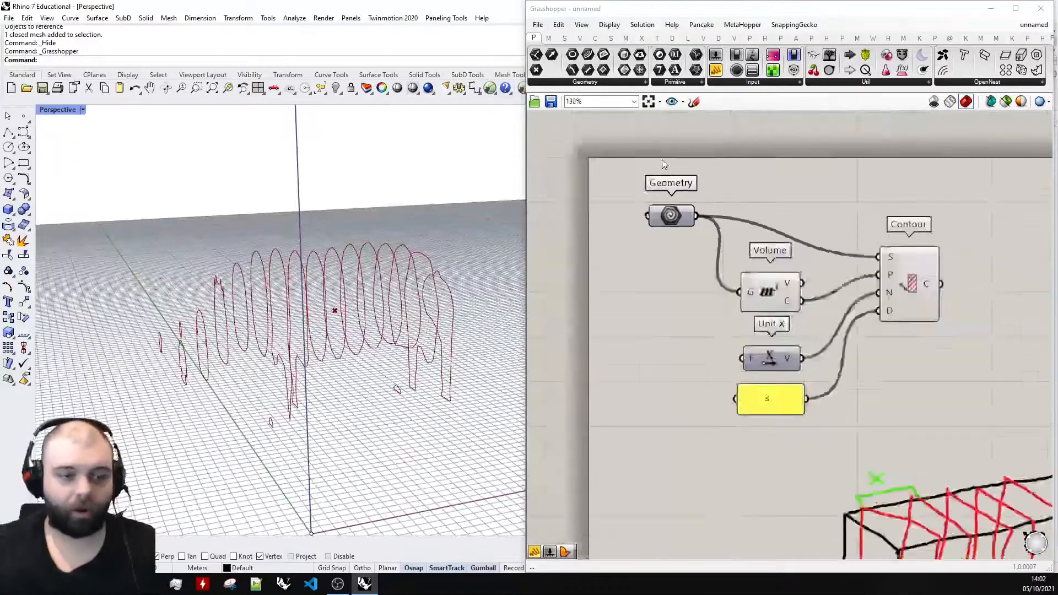
Set the contour distance panel to 1.5 and examine the section spacing in the perspective view.
scroll(664, 162, "down", 3)
scroll(820, 297, "up", 2)
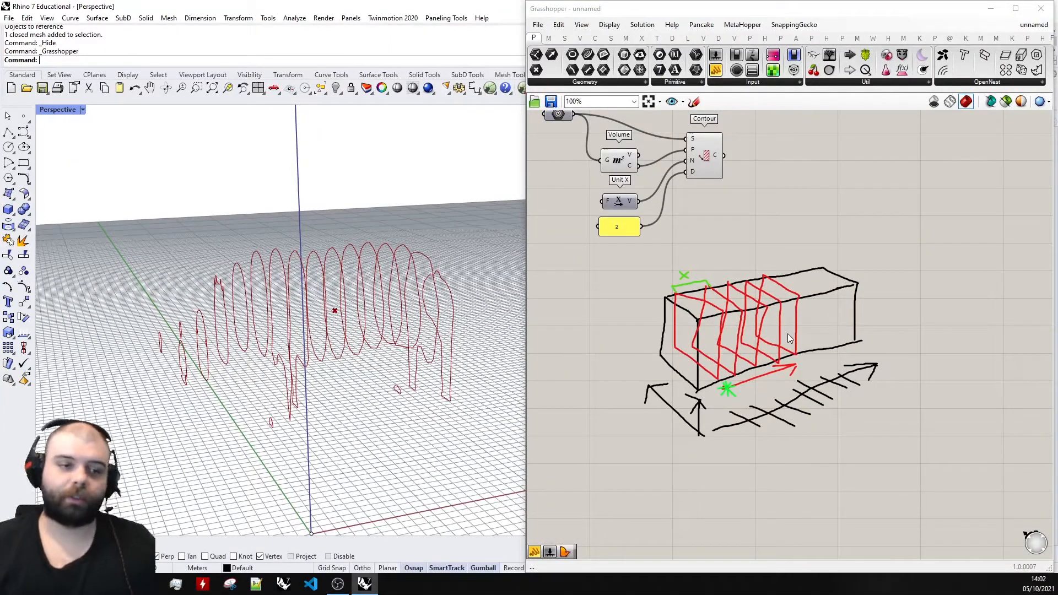
scroll(646, 278, "down", 3)
scroll(632, 174, "up", 4)
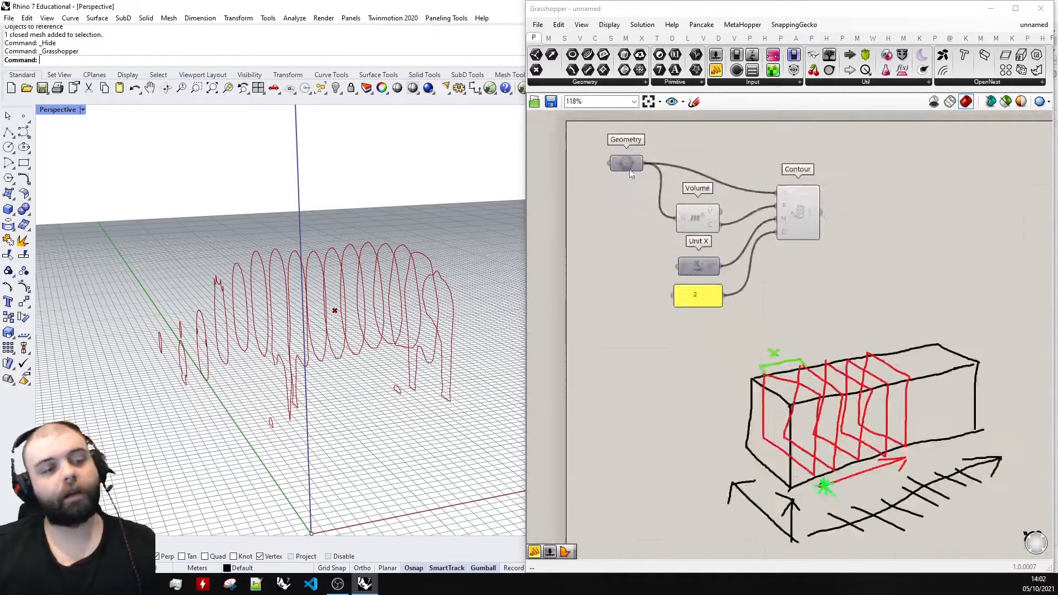
scroll(731, 153, "up", 3)
scroll(719, 319, "down", 1)
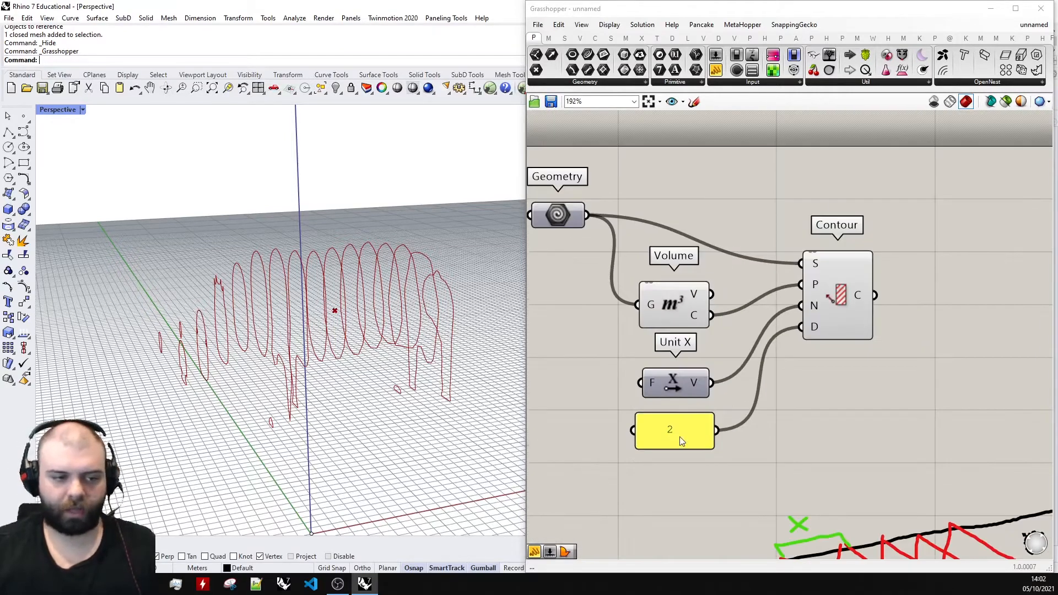
double_click(681, 441)
type("1.5")
left_click(710, 523)
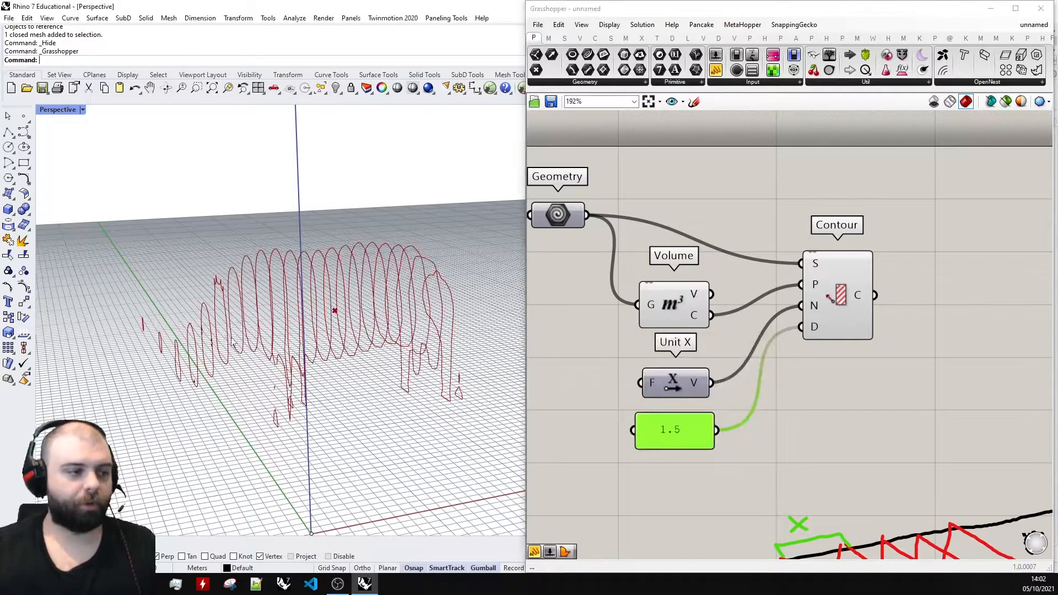
right_click_drag(247, 362, 309, 375)
Try contour distances of 1 and .5 in the panel.
double_click(705, 441)
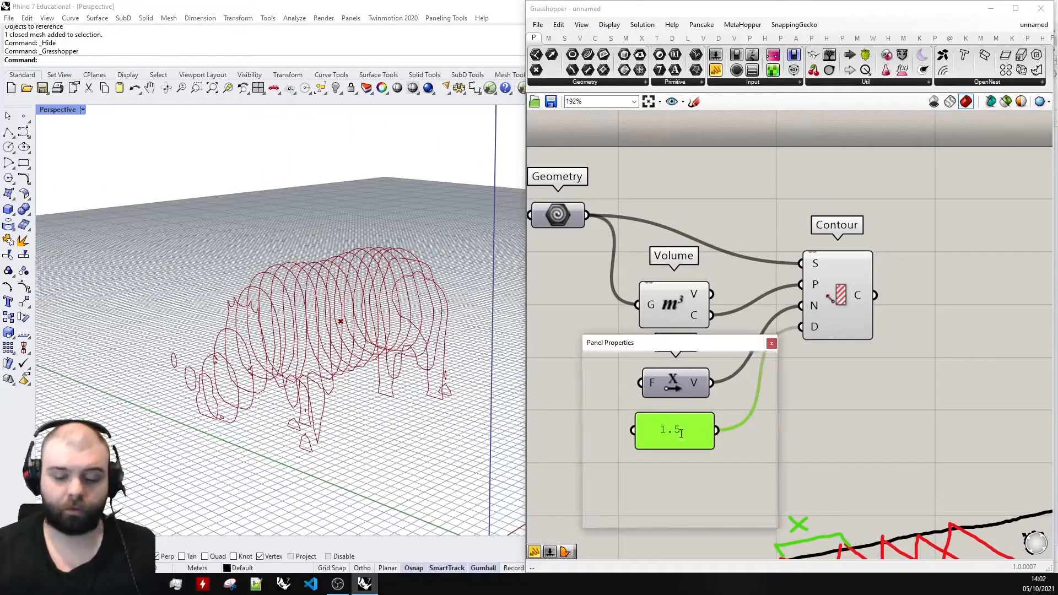
type("1")
left_click(710, 523)
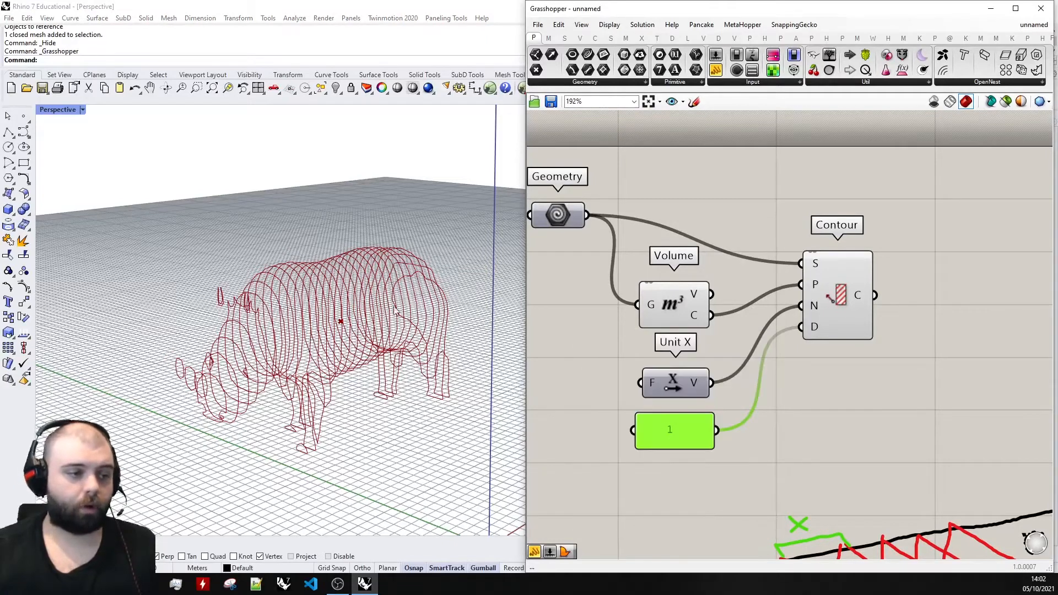
double_click(670, 433)
type(".5")
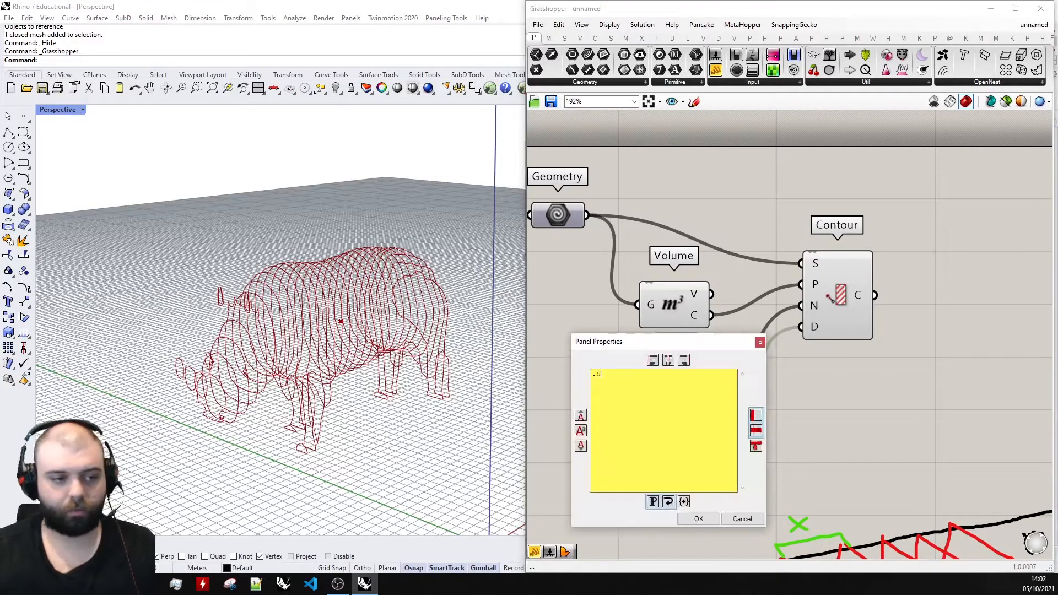
left_click(700, 518)
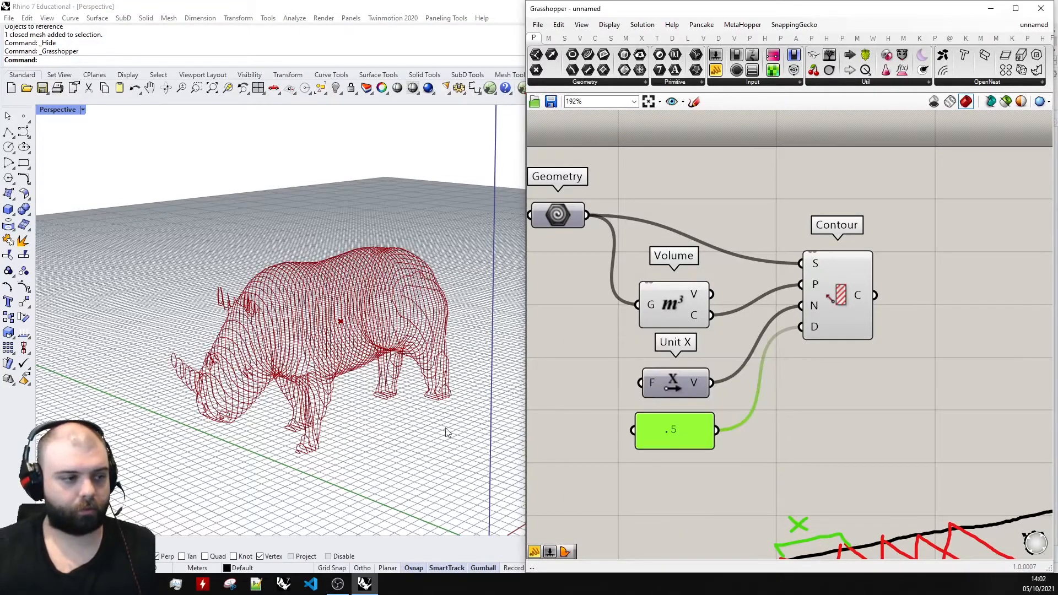
Try a contour distance of .25 in the panel and examine the denser sections.
double_click(679, 426)
left_click(706, 509)
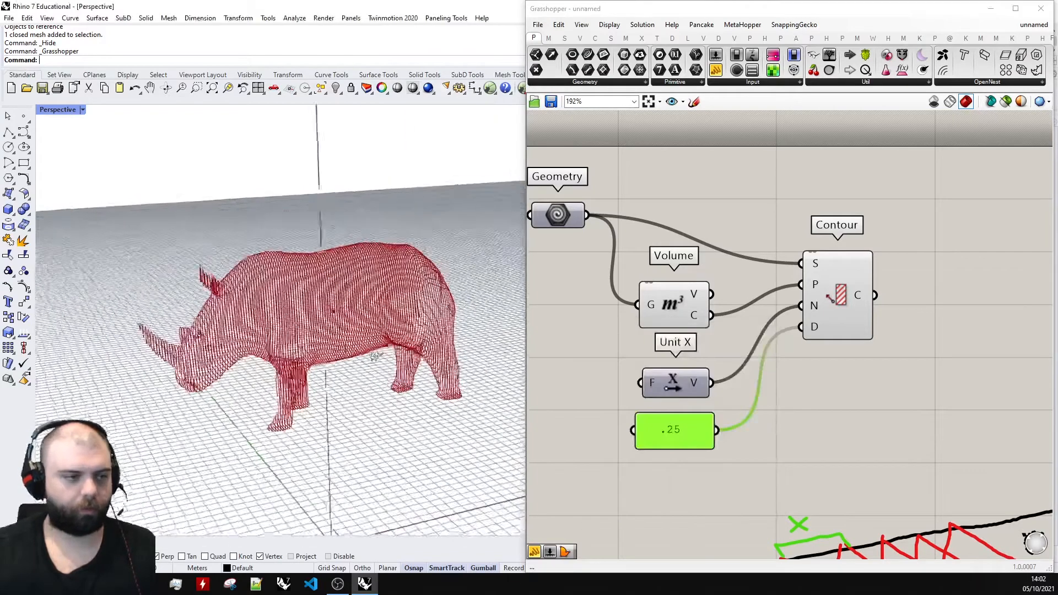
right_click_drag(331, 342, 287, 359)
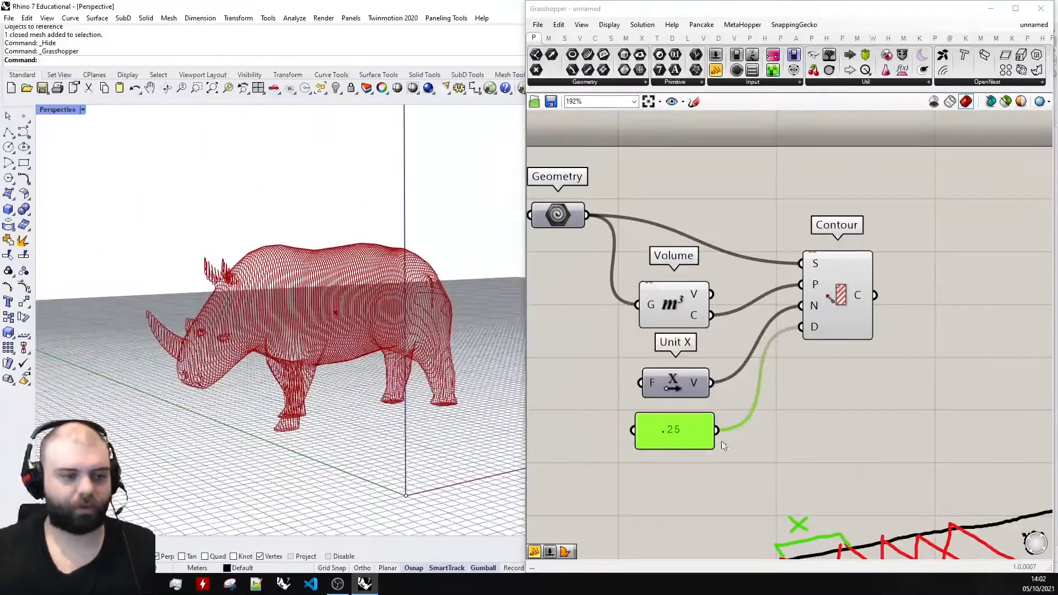
Set the contour distance panel to .5 and deselect it.
double_click(669, 435)
type(".5")
left_click(698, 521)
mouse_move(276, 352)
right_mouse_down()
mouse_move(380, 361)
mouse_move(270, 361)
right_mouse_up()
right_click_drag(470, 414, 297, 406)
left_click(750, 185)
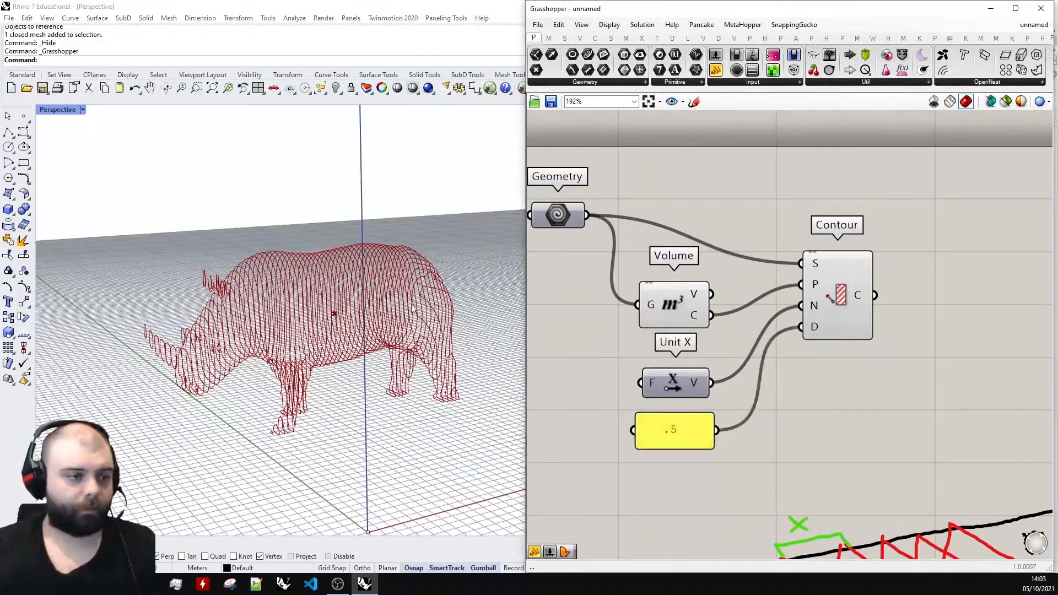
Show the hidden rhino mesh in Rhino to compare it with the contours, and undo the show.
scroll(455, 303, "up", 7)
right_click_drag(461, 303, 334, 305)
scroll(335, 304, "down", 7)
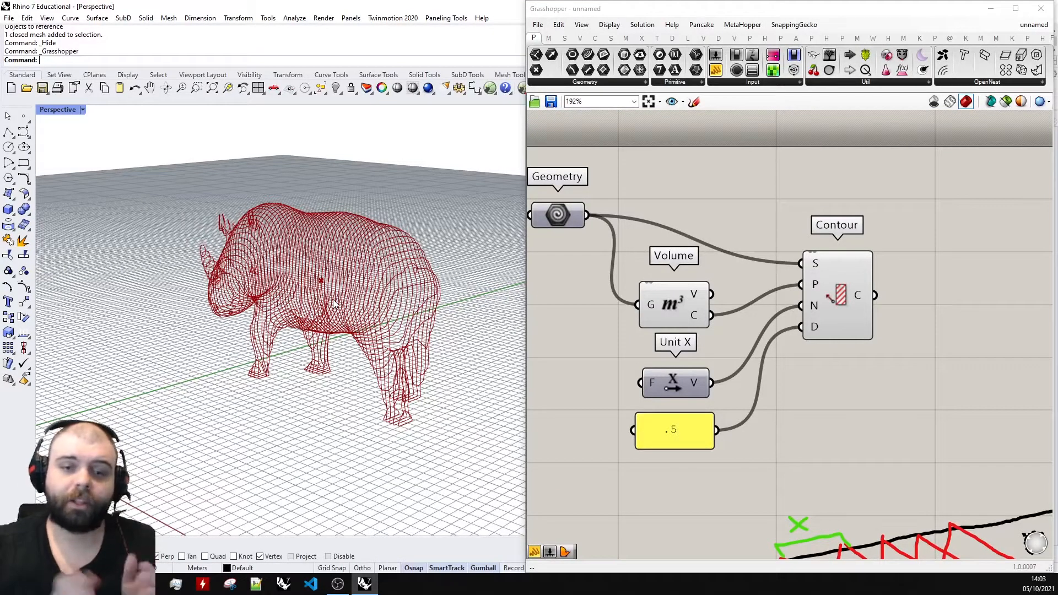
left_click(336, 89)
left_click(352, 109)
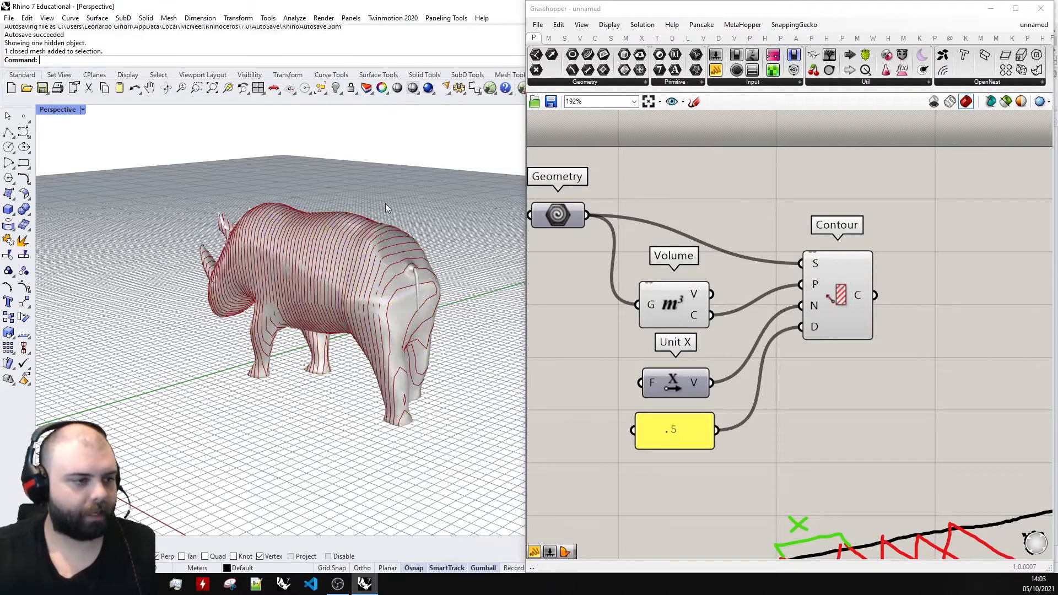
key("ctrl+z")
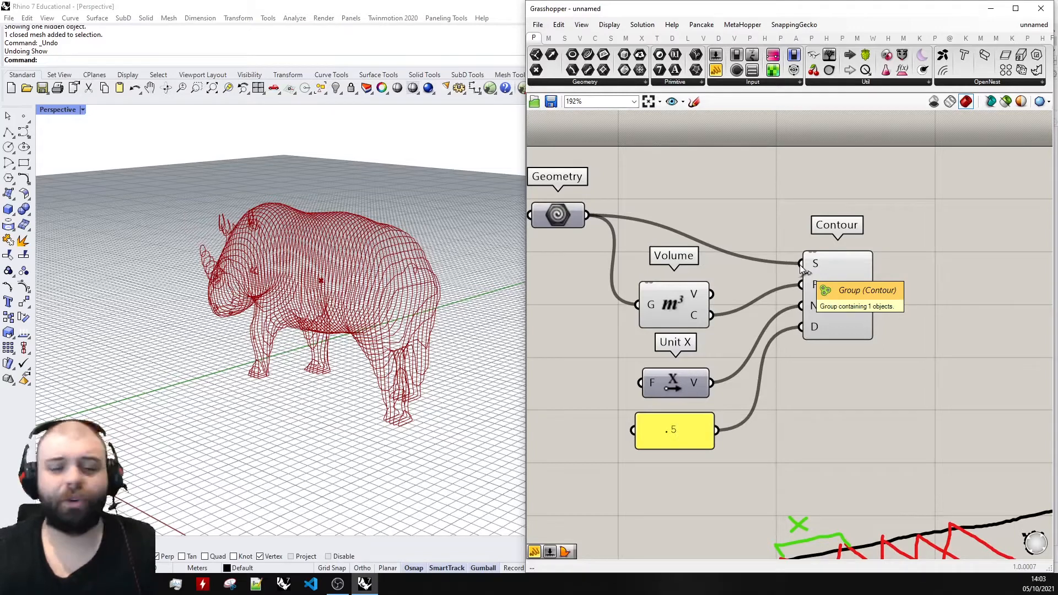
Inspect the data tree of the Contour component's output (C), grouped by section.
scroll(783, 210, "down", 3)
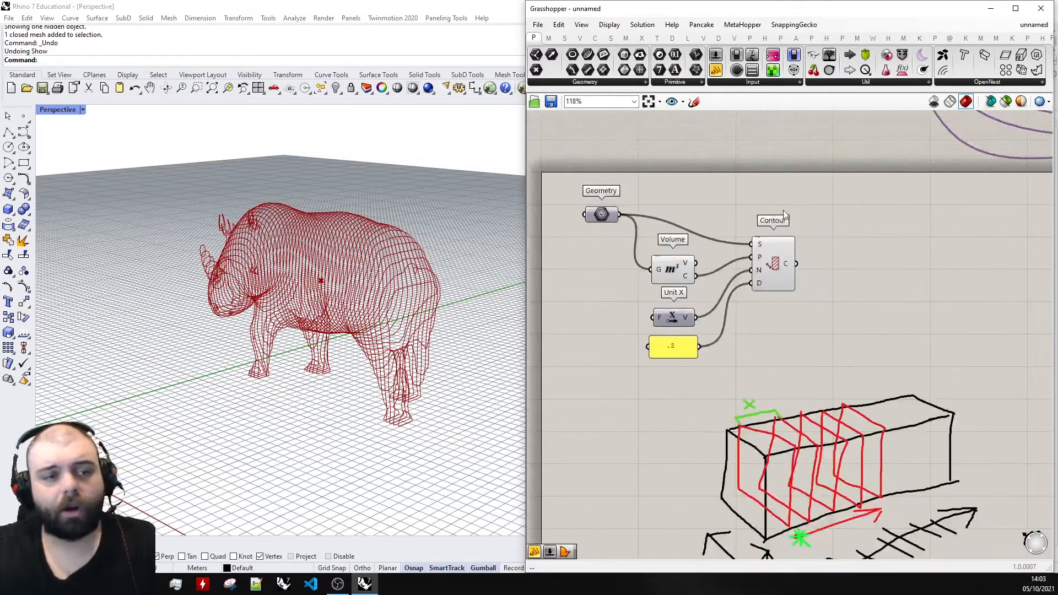
scroll(849, 215, "up", 3)
scroll(776, 257, "down", 3)
scroll(872, 292, "up", 4)
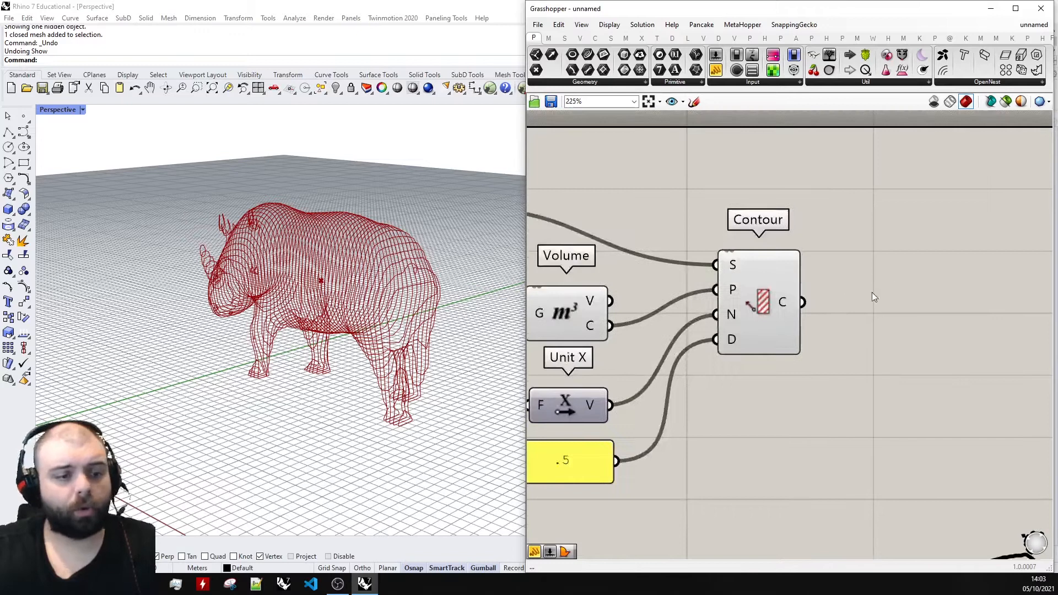
mouse_move(676, 302)
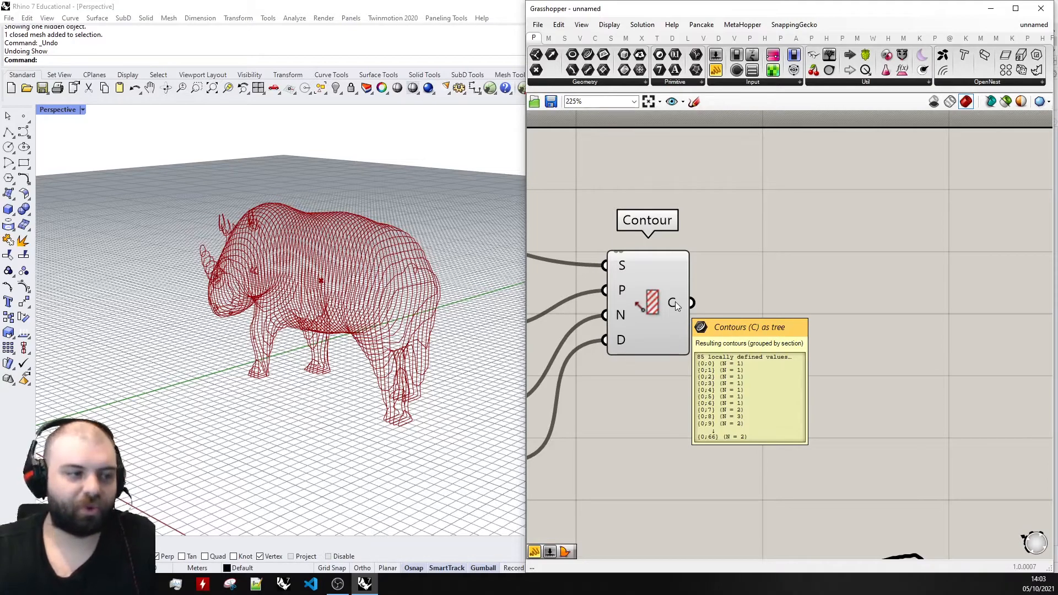
scroll(729, 292, "down", 3)
scroll(727, 297, "up", 2)
Examine the individual contour curves of the rhino up close in the perspective view.
right_click_drag(353, 275, 436, 296)
scroll(430, 295, "up", 3)
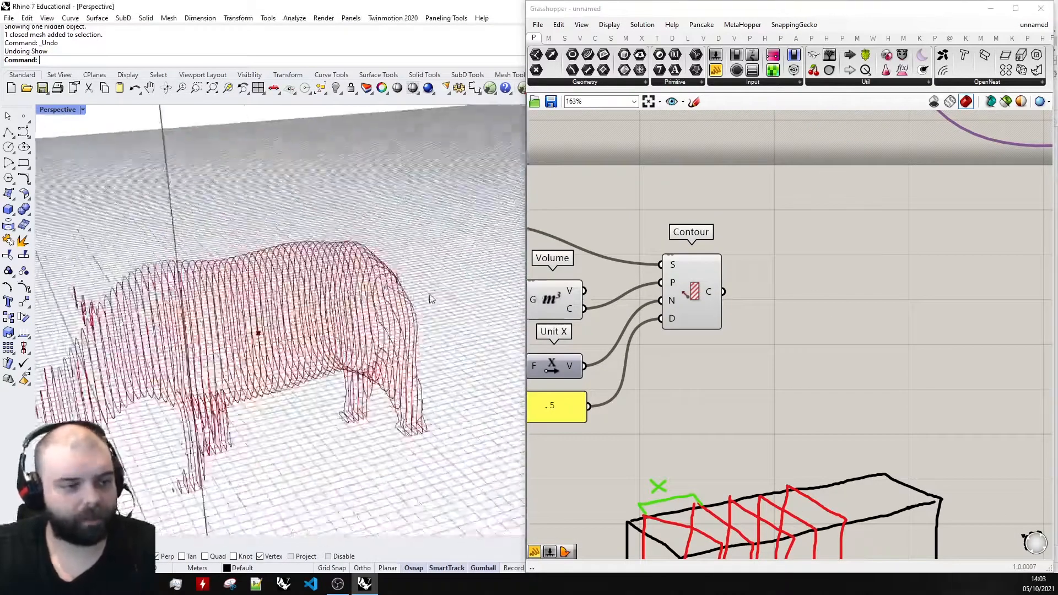
scroll(432, 298, "up", 10)
mouse_move(339, 267)
right_mouse_down()
mouse_move(359, 267)
mouse_move(394, 295)
mouse_move(358, 263)
right_mouse_up()
scroll(473, 281, "up", 5)
right_click_drag(473, 281, 264, 322)
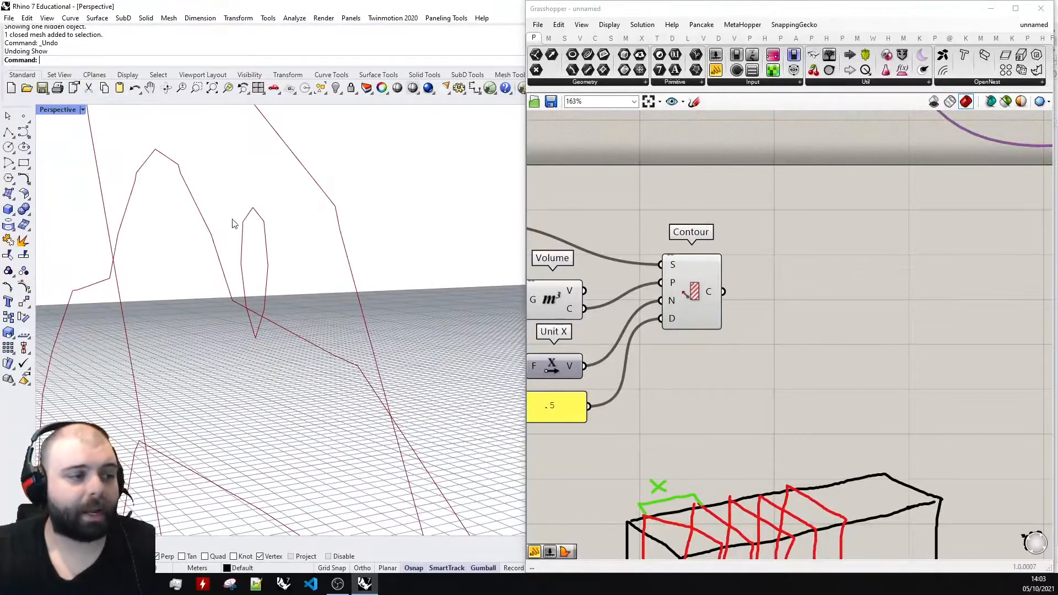
Sketch a row of seven roughly vertical black lines on empty canvas beyond the box drawing to represent the contour sections side-on.
right_click_drag(271, 288, 266, 238)
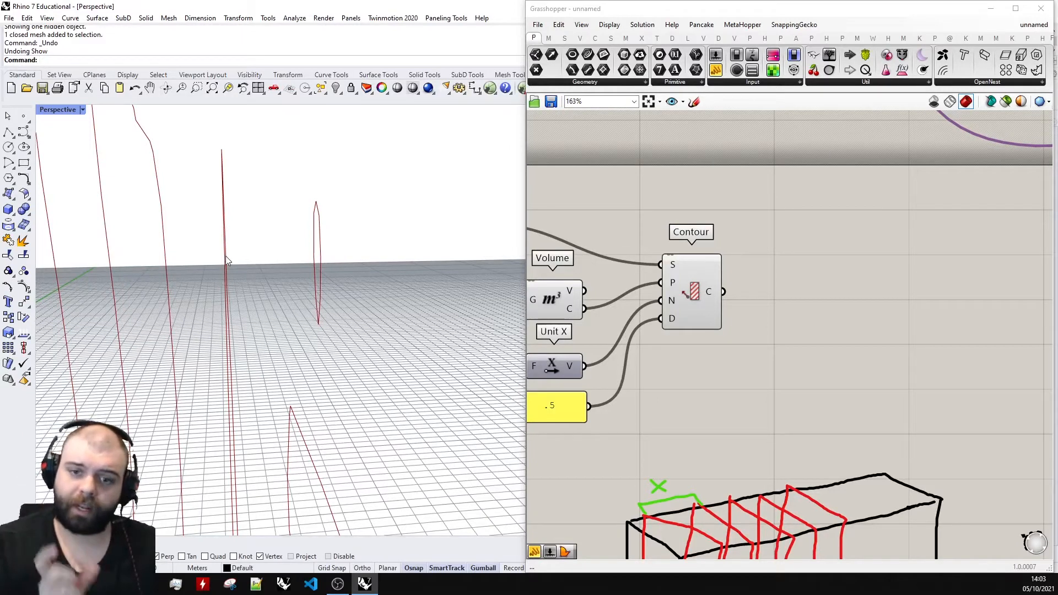
right_click_drag(255, 218, 319, 229)
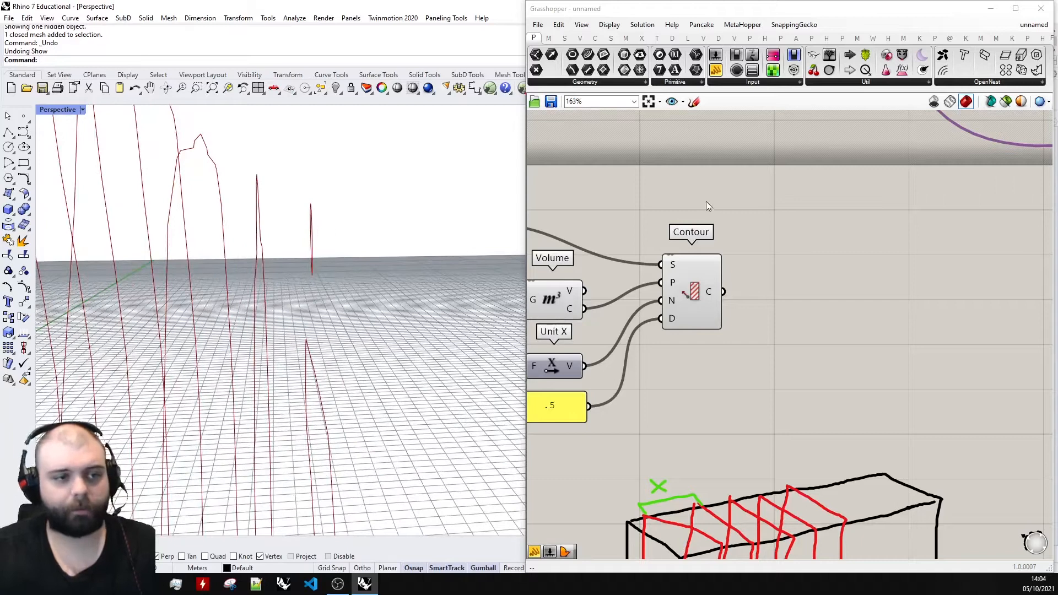
scroll(707, 200, "down", 5)
left_click(695, 102)
scroll(959, 375, "up", 4)
scroll(406, 262, "down", 5)
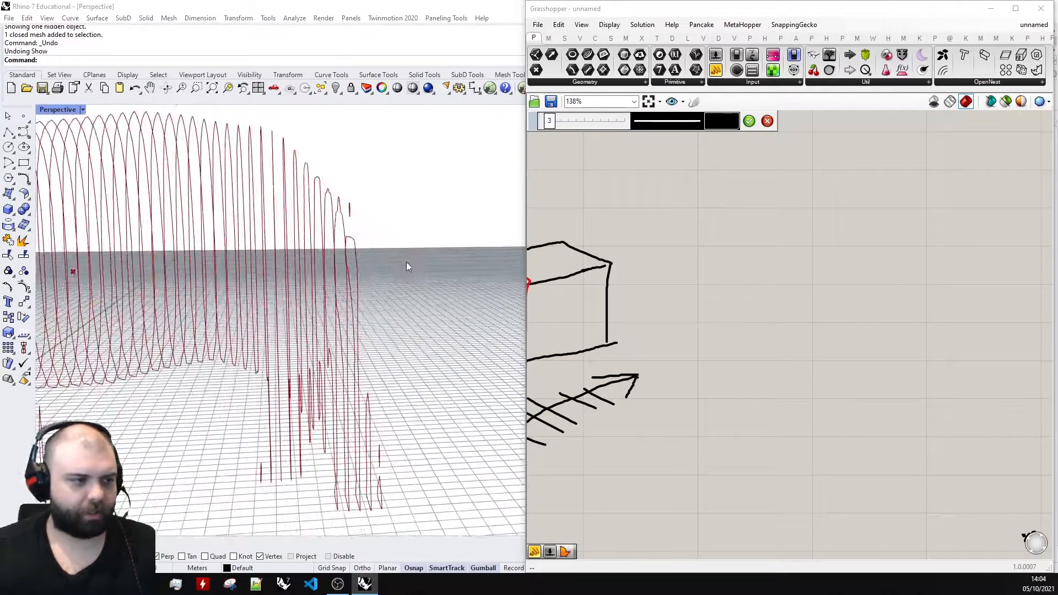
scroll(790, 236, "up", 2)
left_click_drag(784, 216, 794, 362)
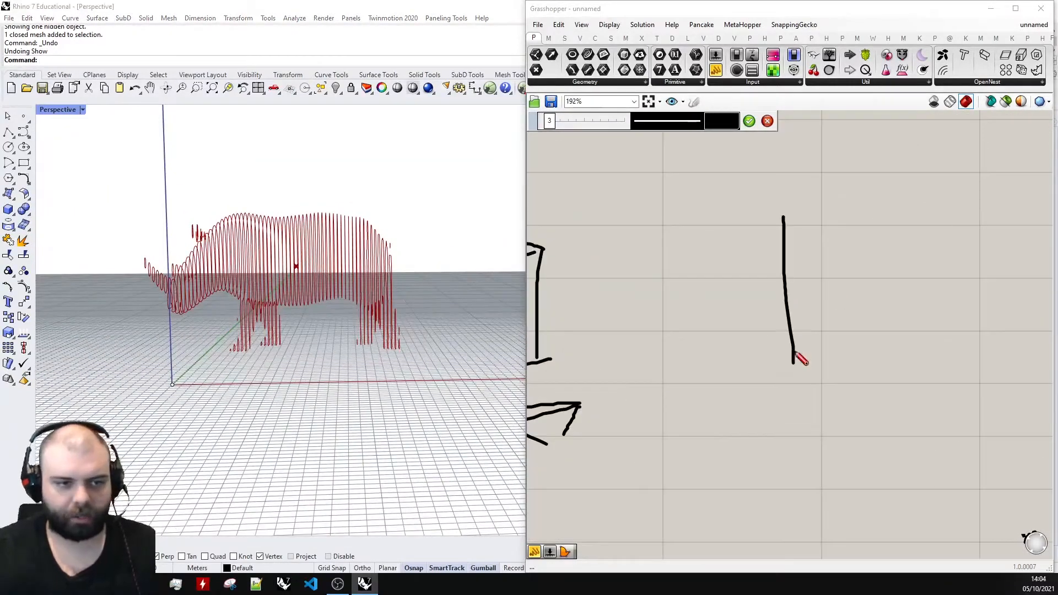
left_click_drag(827, 217, 840, 356)
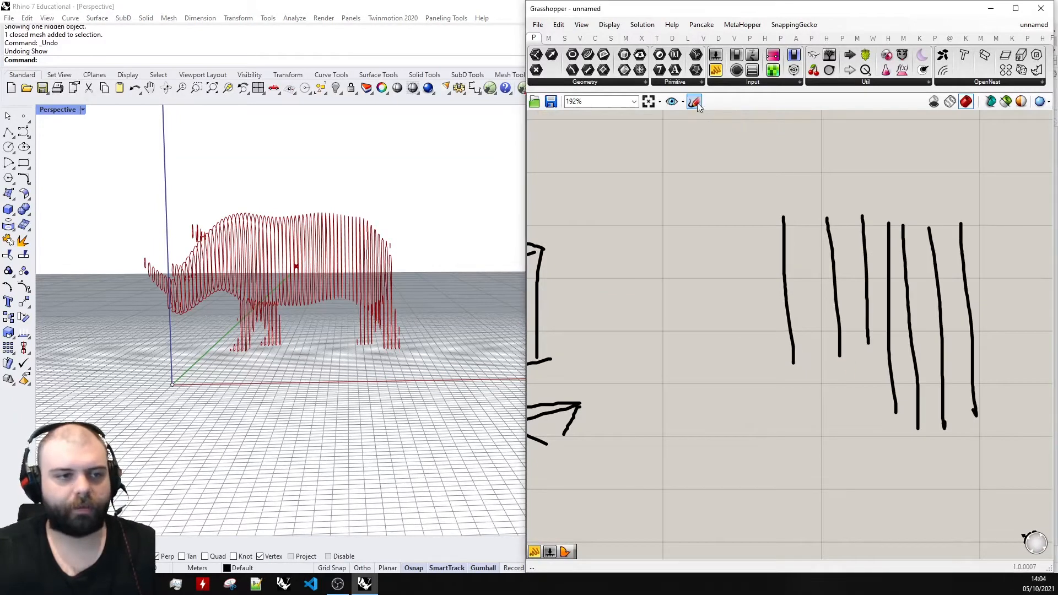
In red, sketch a direction arrow above the section lines and outline the thickness between the first and second lines.
left_click(722, 121)
left_click(733, 164)
scroll(830, 268, "up", 3)
left_click_drag(752, 190, 764, 437)
scroll(790, 294, "down", 3)
scroll(772, 243, "up", 3)
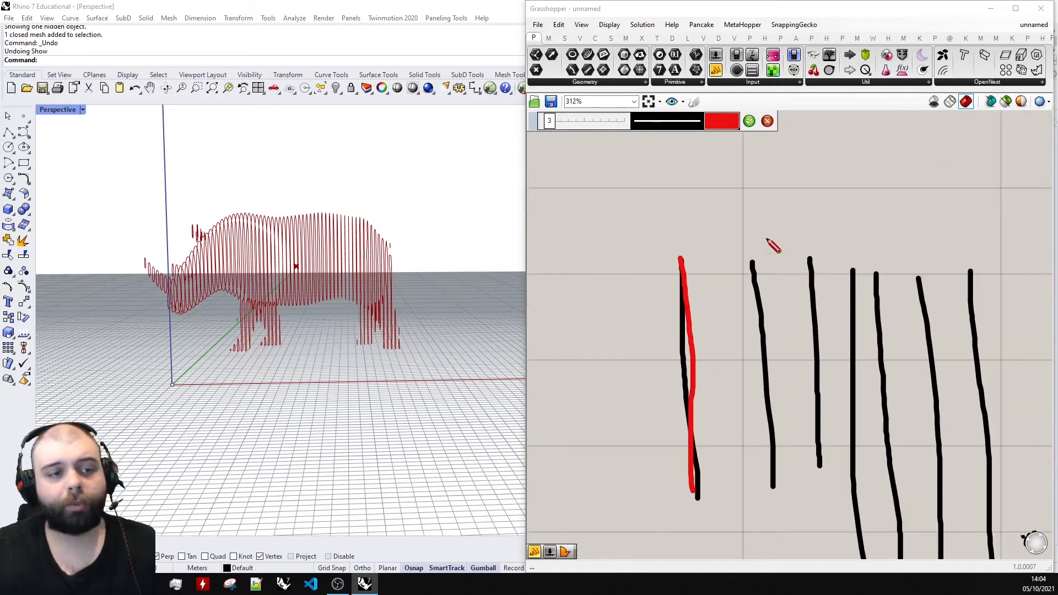
left_click_drag(673, 238, 736, 238)
mouse_move(702, 220)
left_mouse_down()
mouse_move(739, 240)
mouse_move(702, 262)
mouse_move(753, 263)
mouse_move(769, 489)
mouse_move(705, 490)
left_mouse_up()
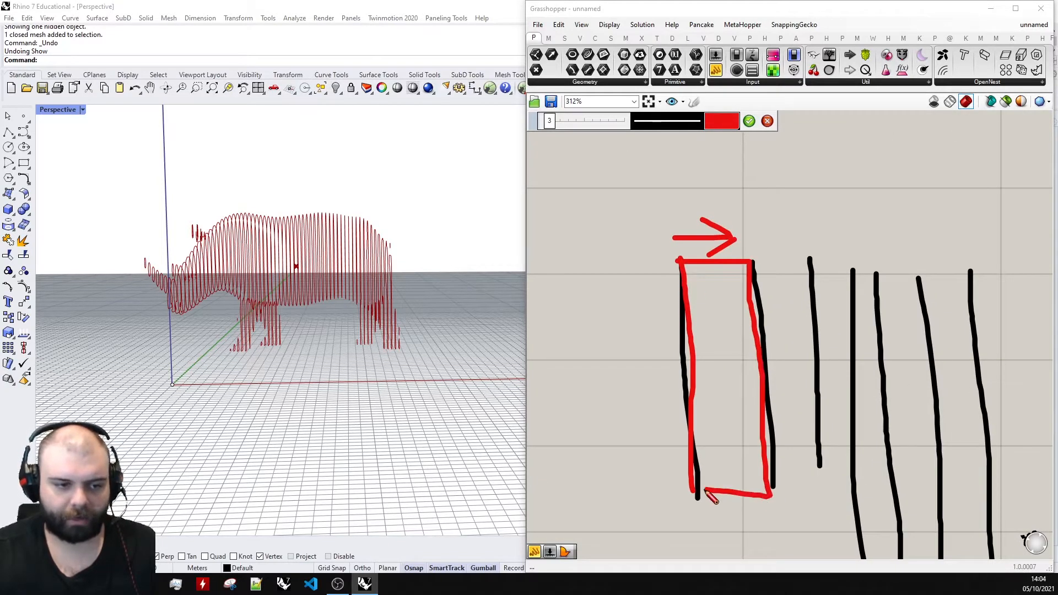
Outline the thicknesses between the following section lines in red and finish the sketch.
mouse_move(755, 263)
left_mouse_down()
mouse_move(832, 265)
mouse_move(826, 470)
mouse_move(770, 481)
left_mouse_up()
mouse_move(814, 278)
left_mouse_down()
mouse_move(855, 272)
mouse_move(846, 440)
mouse_move(832, 469)
left_mouse_up()
scroll(825, 336, "down", 2)
scroll(825, 334, "down", 1)
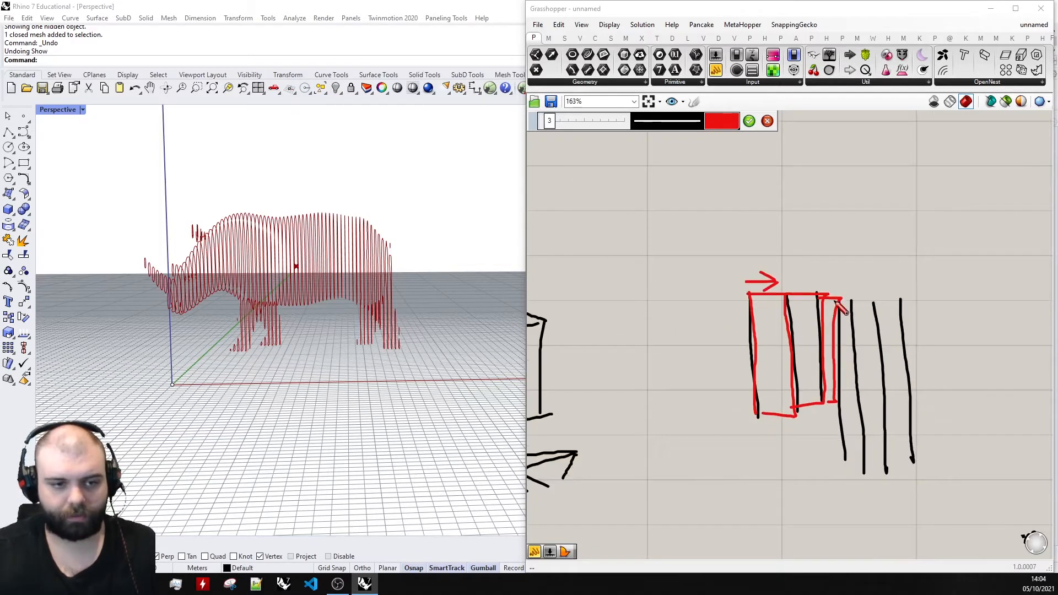
mouse_move(852, 303)
left_mouse_down()
mouse_move(877, 472)
mouse_move(879, 302)
left_mouse_up()
left_click(751, 120)
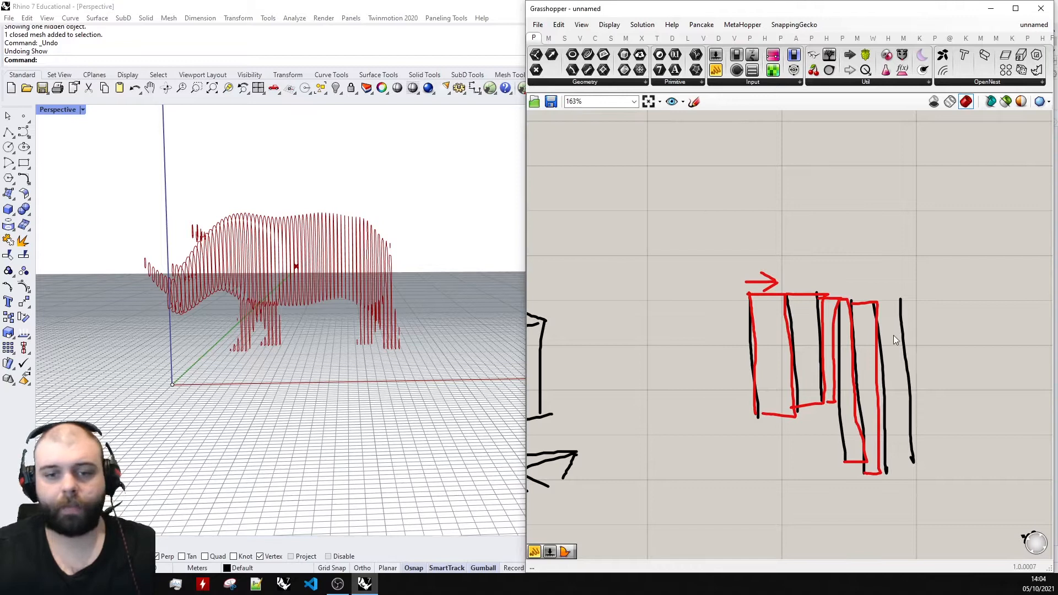
Add an Extrude component and place it to the right of Contour, leaving room between them.
scroll(894, 335, "down", 3)
scroll(789, 241, "up", 2)
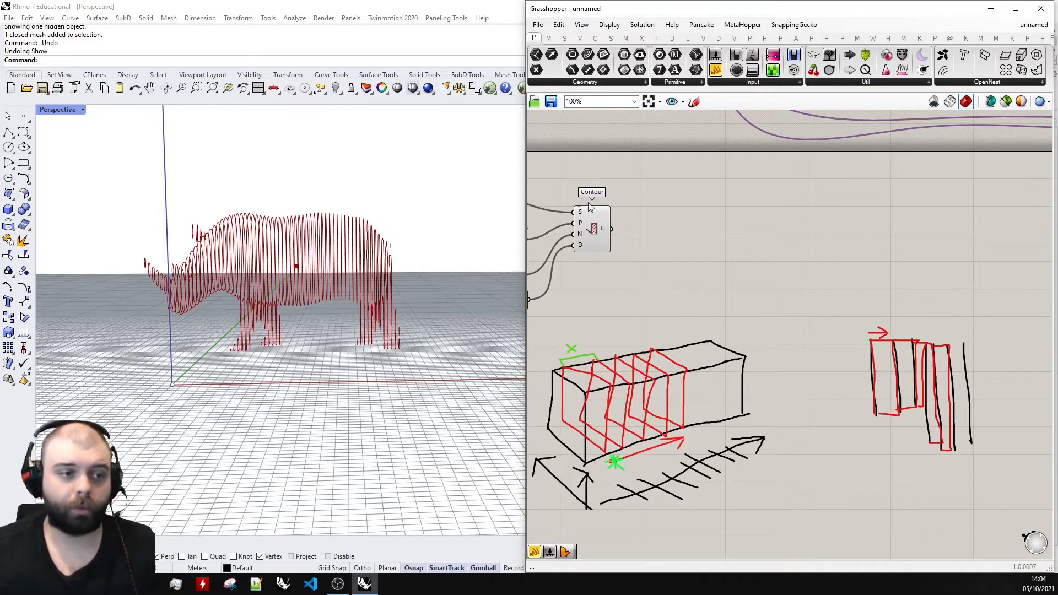
scroll(601, 215, "up", 3)
double_click(655, 281)
type("extrude")
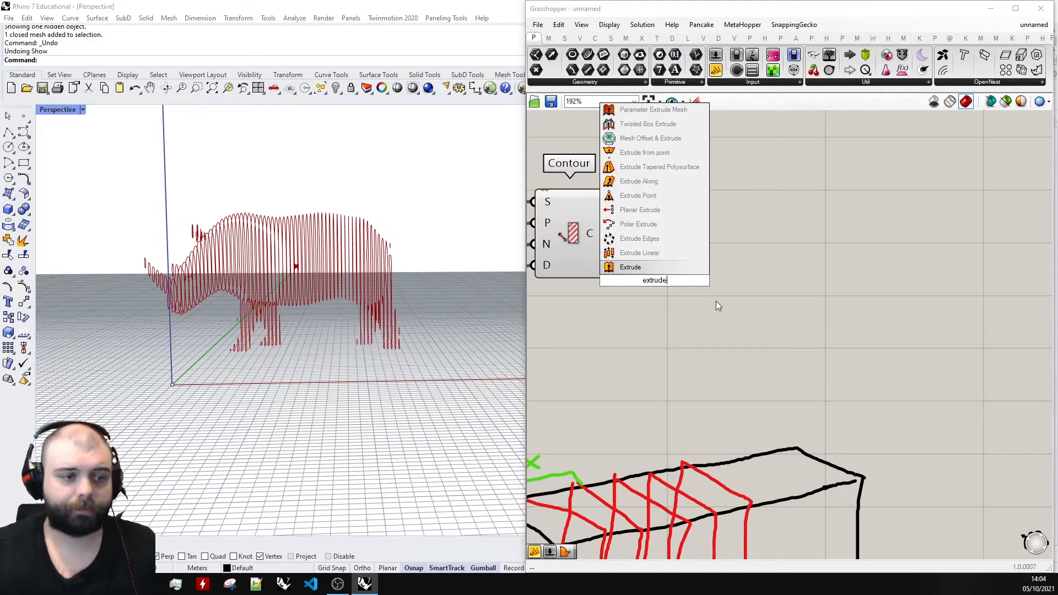
left_click(660, 266)
left_click_drag(658, 280, 860, 253)
left_click(804, 269)
left_click(894, 223)
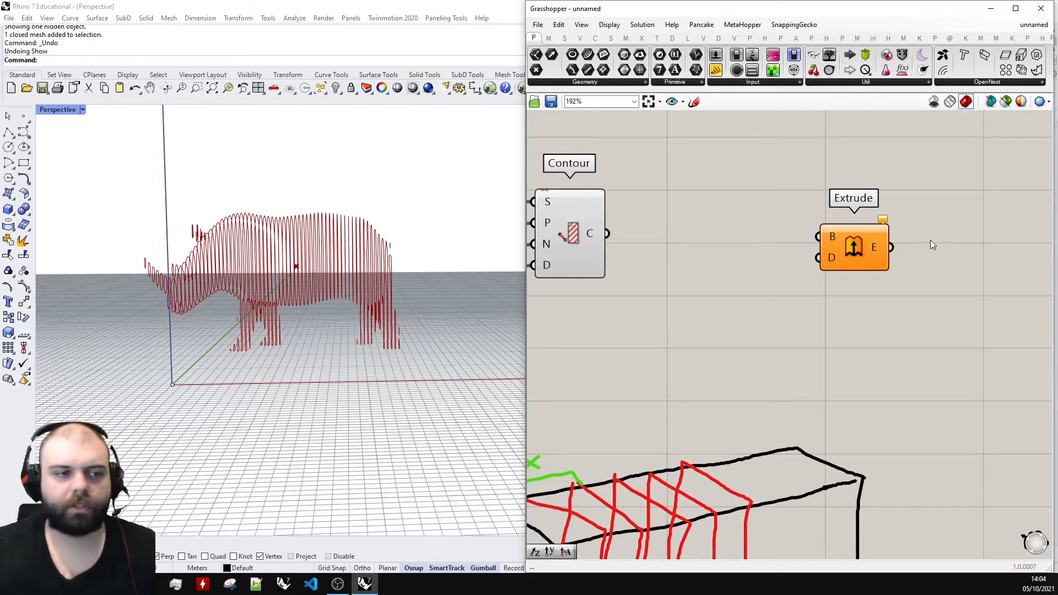
Review the Extrude component's base and direction inputs against the Unit X vector and the section sketches.
scroll(949, 262, "down", 3)
scroll(898, 237, "up", 3)
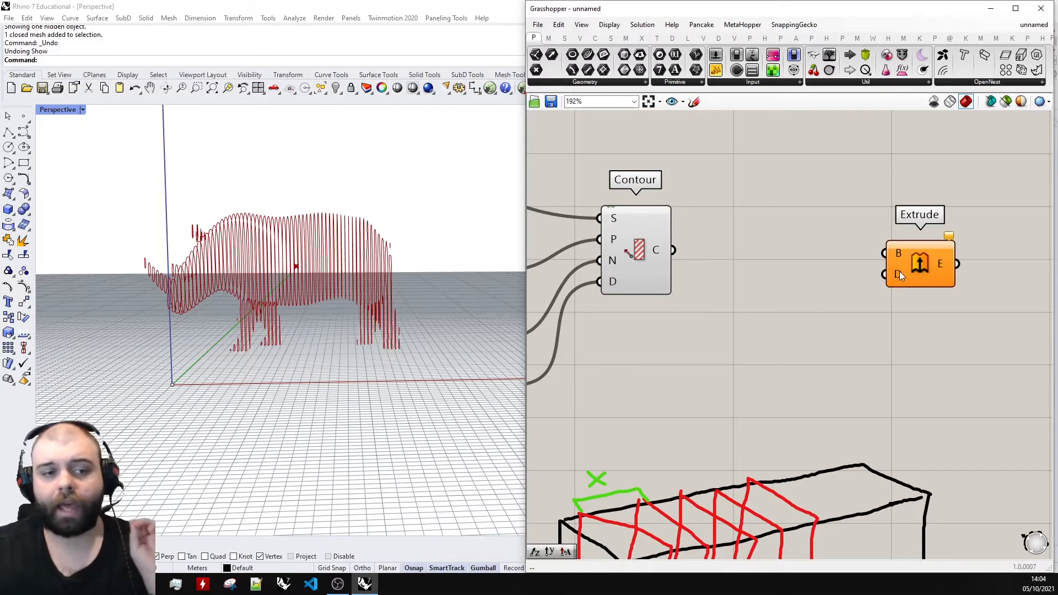
scroll(819, 230, "down", 4)
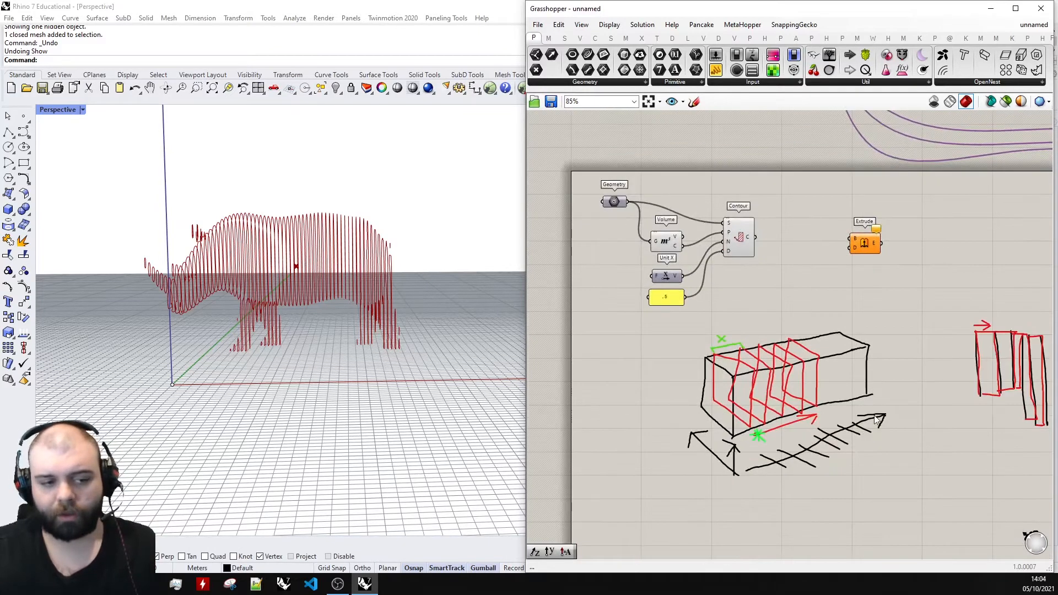
scroll(878, 421, "up", 2)
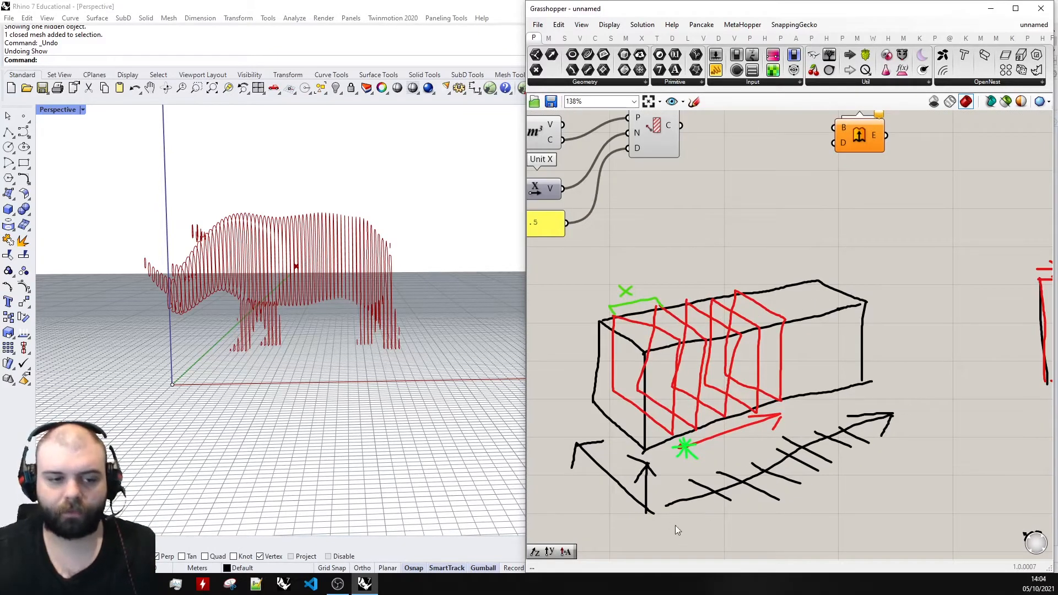
scroll(834, 444, "down", 2)
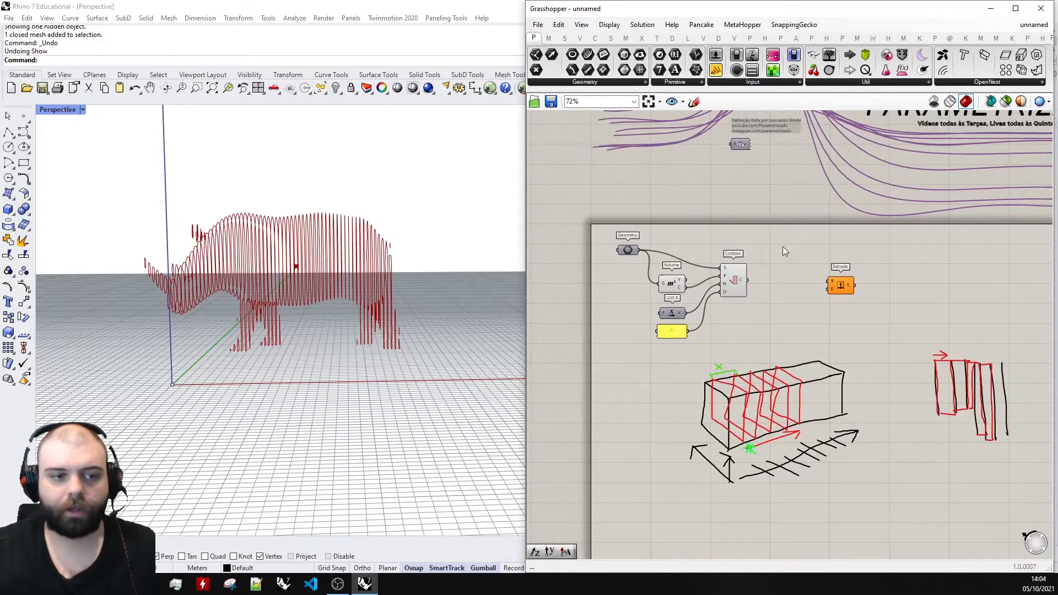
scroll(656, 297, "up", 4)
left_click(628, 342)
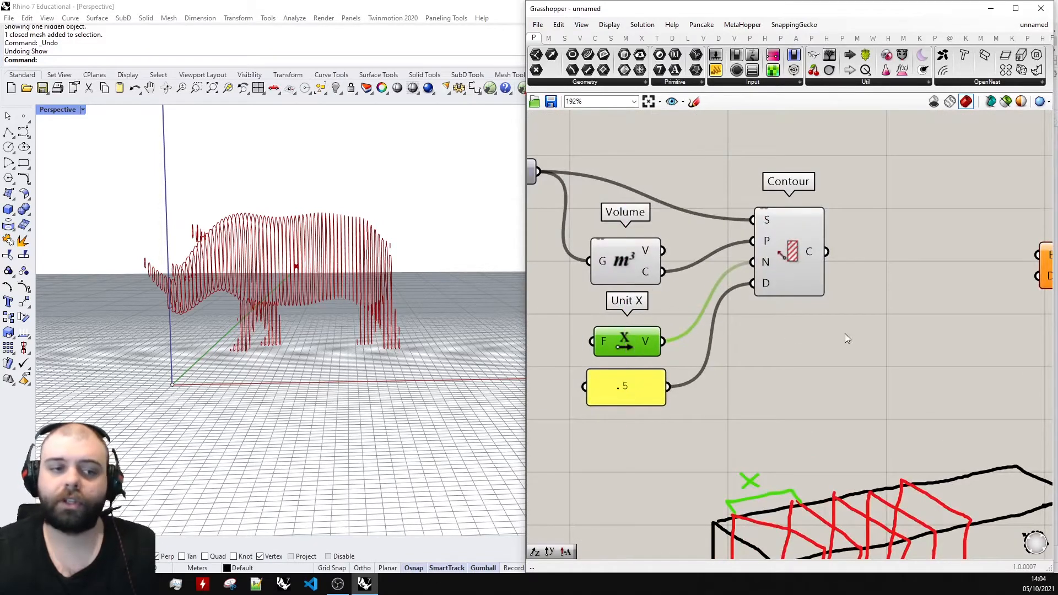
scroll(845, 333, "down", 4)
scroll(826, 310, "up", 4)
left_click_drag(826, 310, 837, 307)
left_click(822, 229)
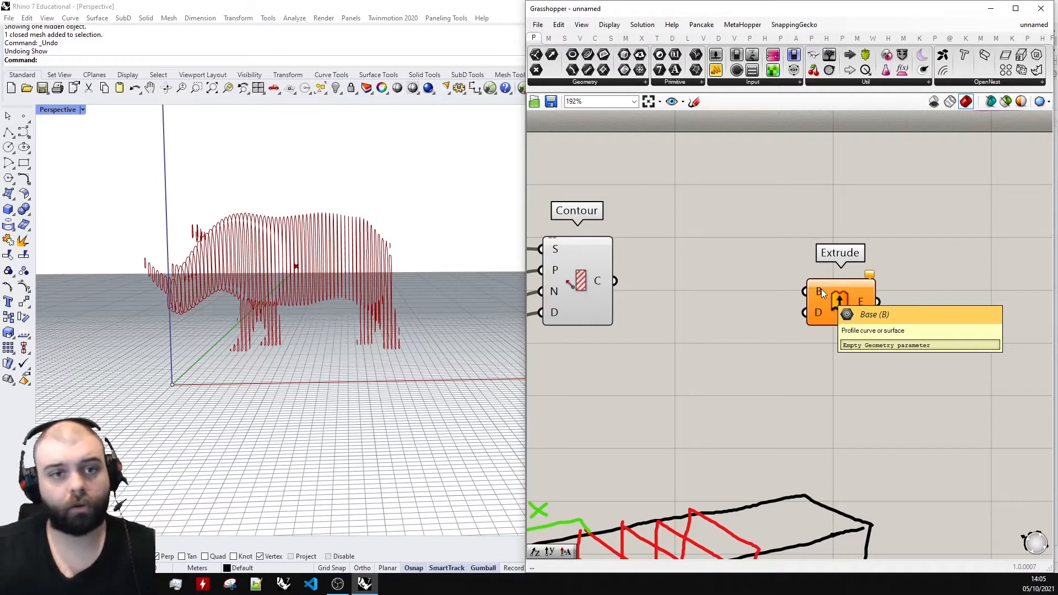
scroll(878, 270, "down", 4)
scroll(872, 389, "up", 3)
scroll(871, 389, "down", 2)
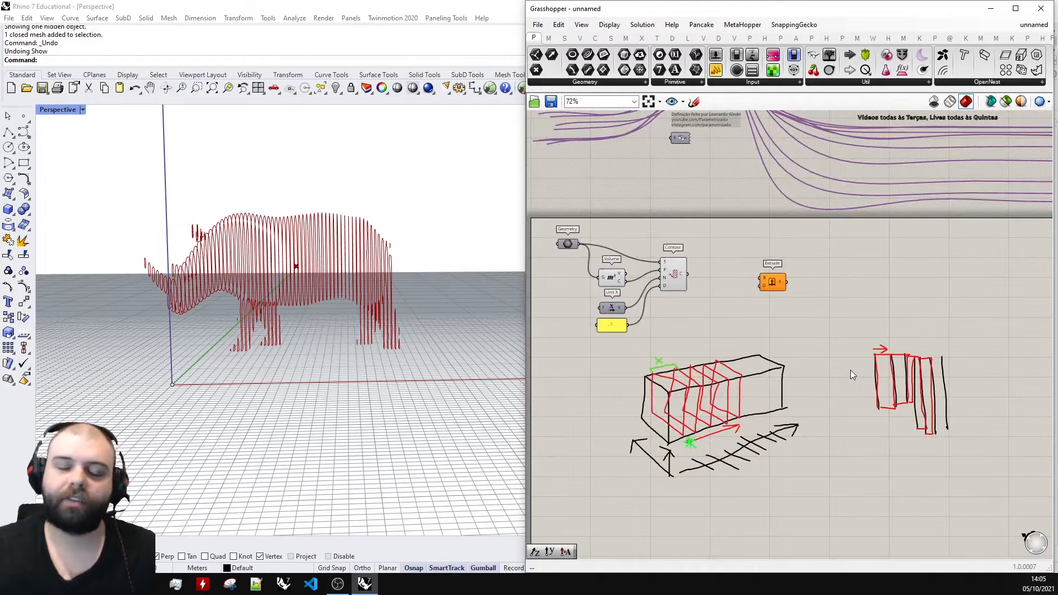
Add a Boundary Surfaces component between Contour and Extrude.
right_click_drag(322, 265, 430, 285)
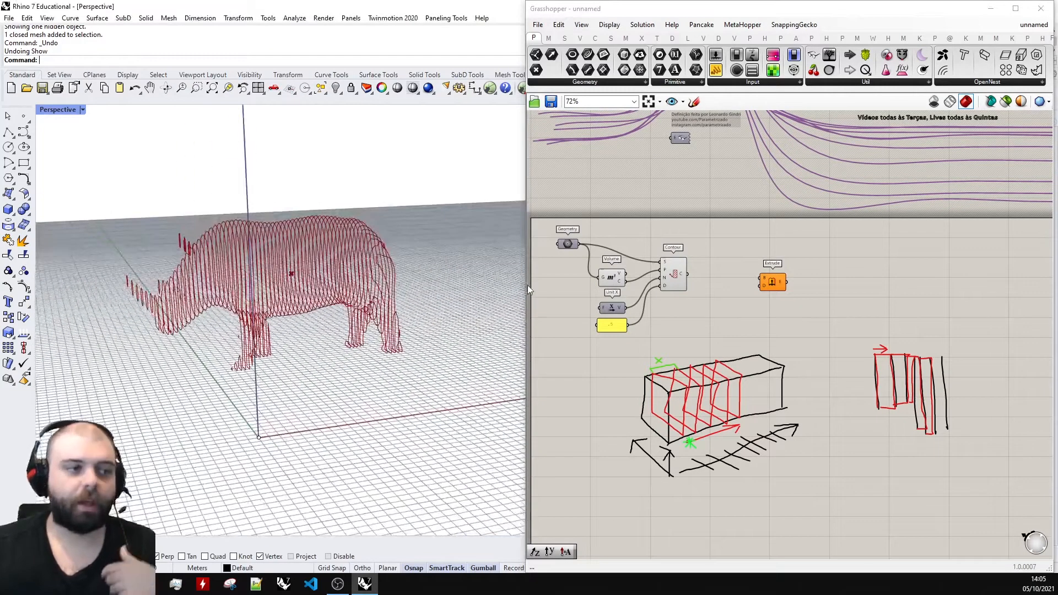
scroll(227, 280, "up", 4)
scroll(226, 280, "down", 4)
scroll(735, 281, "up", 2)
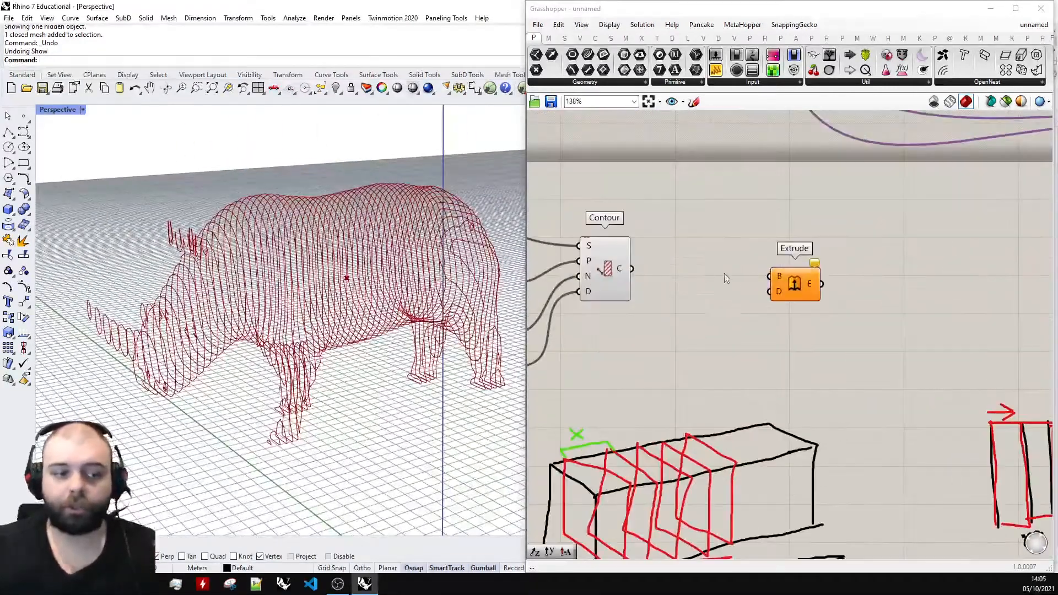
double_click(708, 282)
type("boundary")
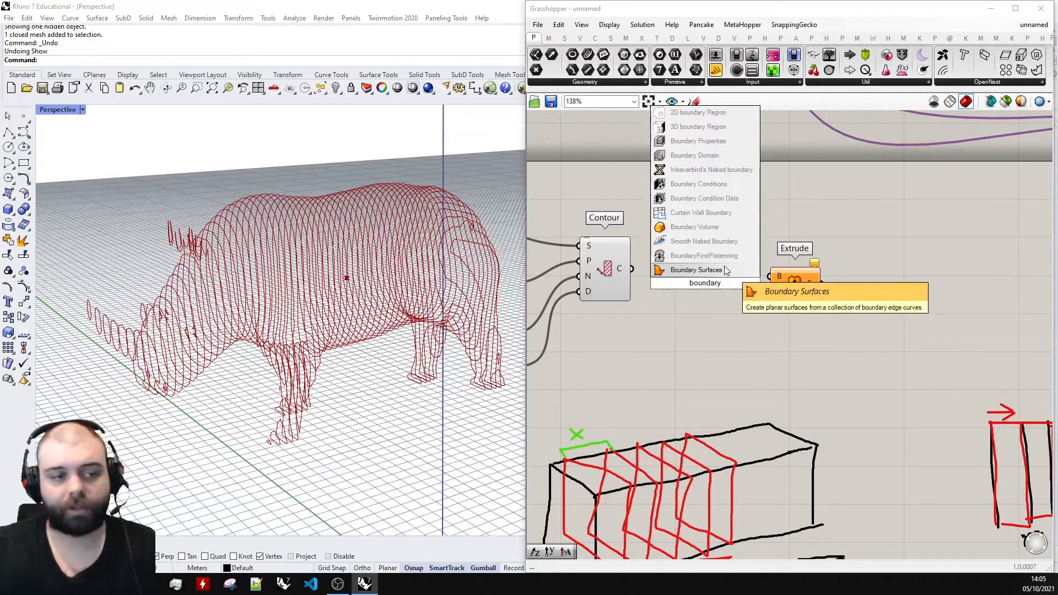
left_click(720, 273)
scroll(716, 275, "up", 4)
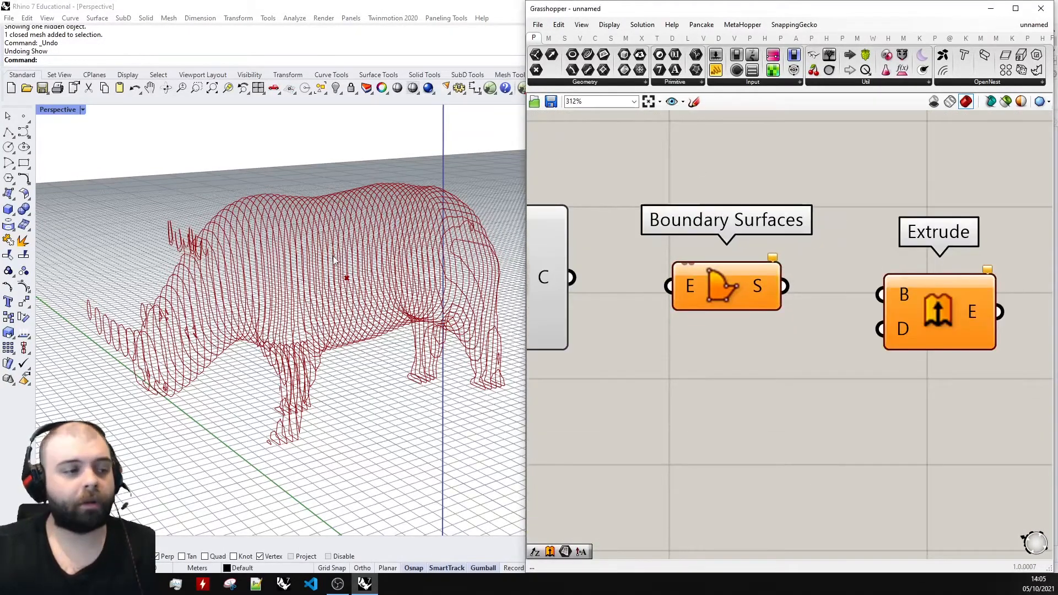
Highlight the contour curves in the Rhino preview, and connect Contour's C output to the E input of Boundary Surfaces.
right_click_drag(315, 252, 336, 257)
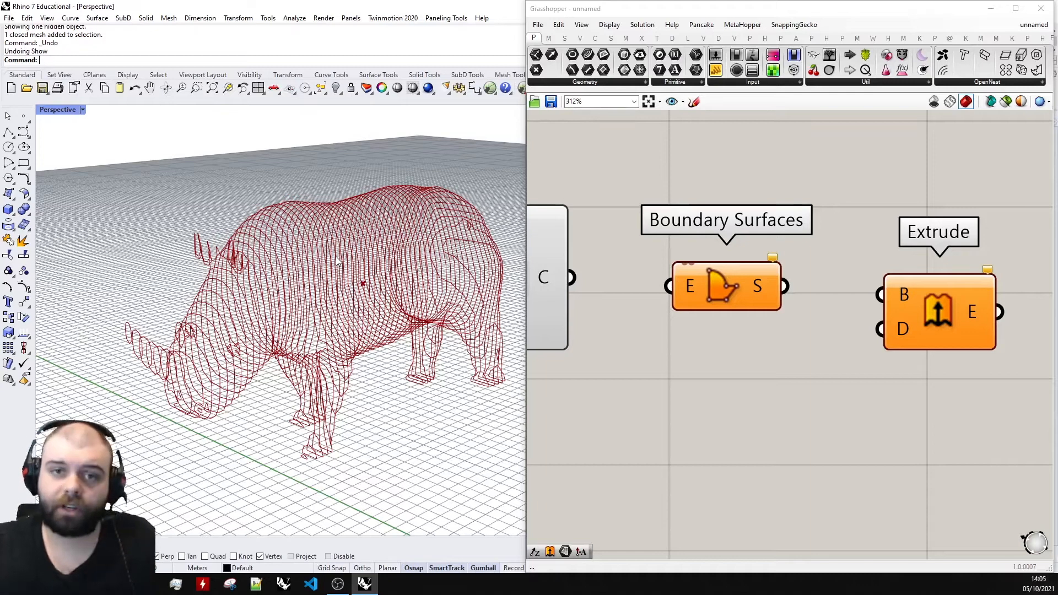
scroll(779, 253, "down", 5)
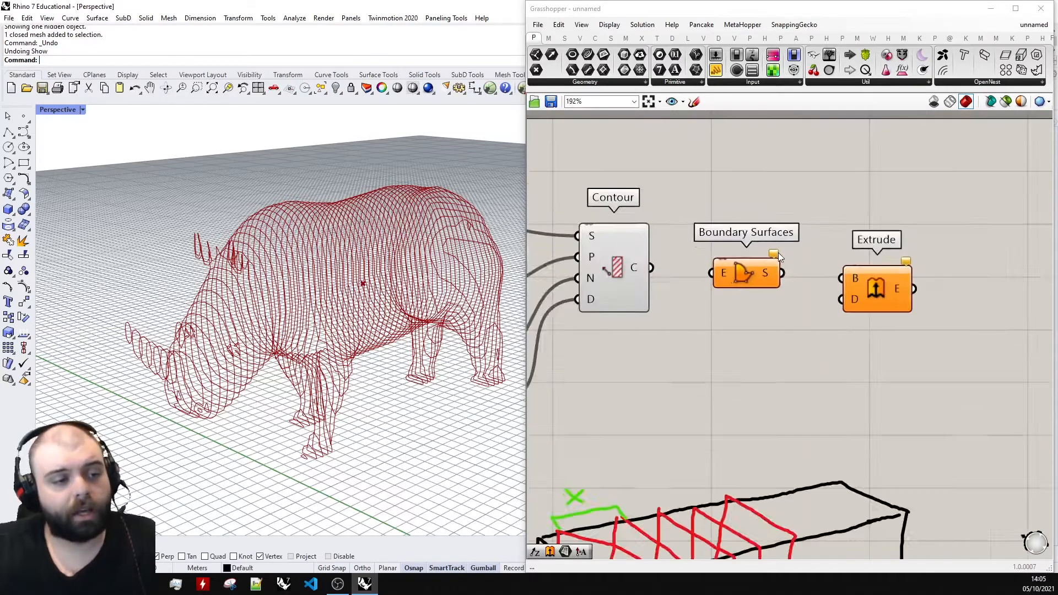
left_click(653, 263)
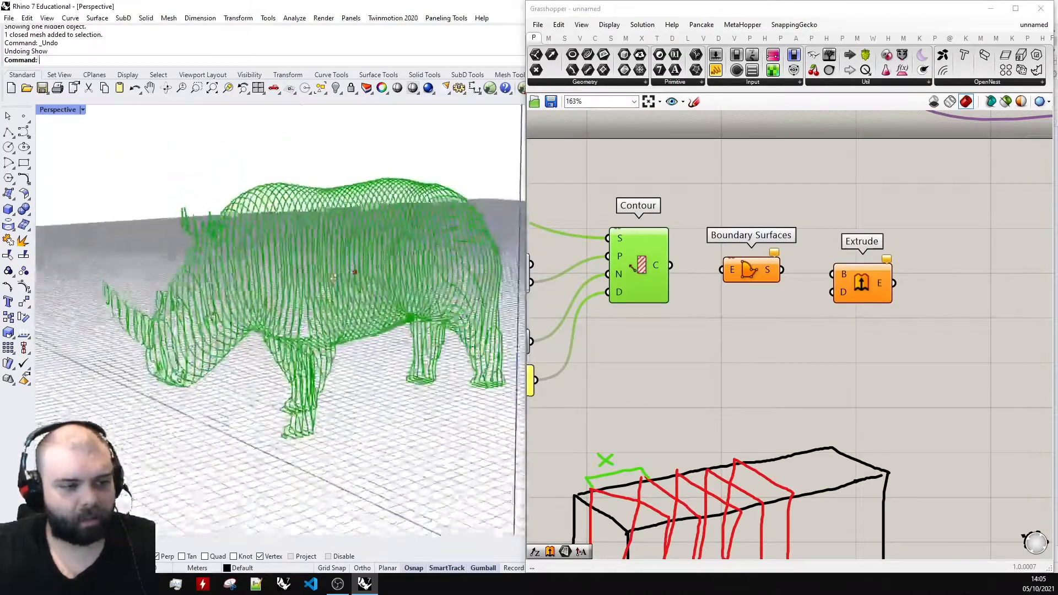
left_click(726, 203)
left_click_drag(671, 266, 723, 270)
Examine the filled section surfaces of the rhino up close from several angles in the perspective view.
right_click_drag(480, 286, 114, 289)
scroll(171, 274, "up", 5)
scroll(167, 275, "down", 5)
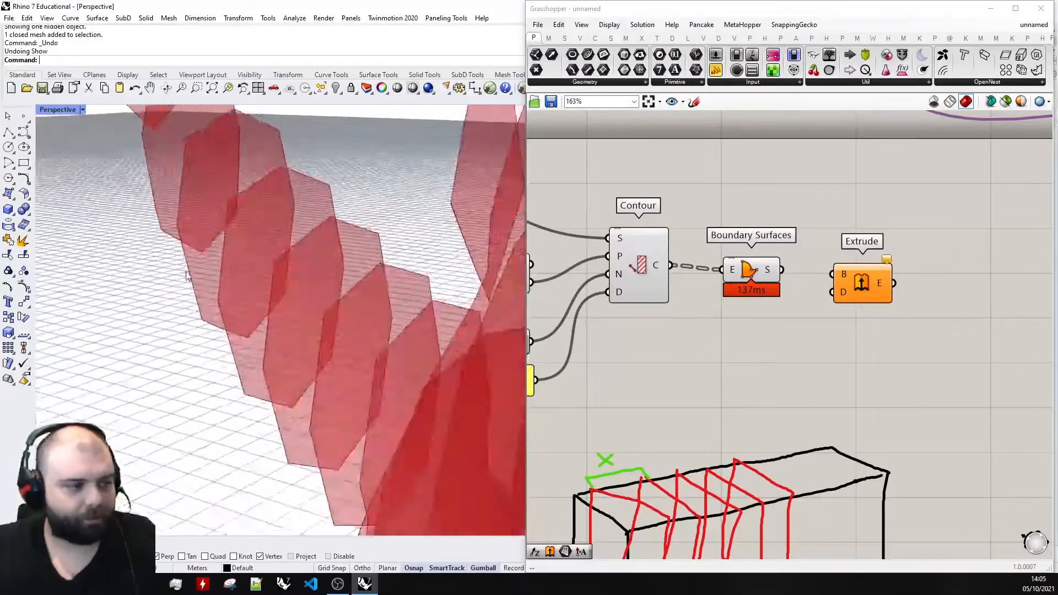
right_click_drag(204, 202, 298, 256)
scroll(297, 255, "down", 7)
right_click_drag(237, 293, 230, 254)
scroll(218, 254, "up", 7)
scroll(199, 244, "down", 7)
scroll(393, 281, "up", 7)
right_click_drag(393, 282, 417, 275)
left_click(745, 276)
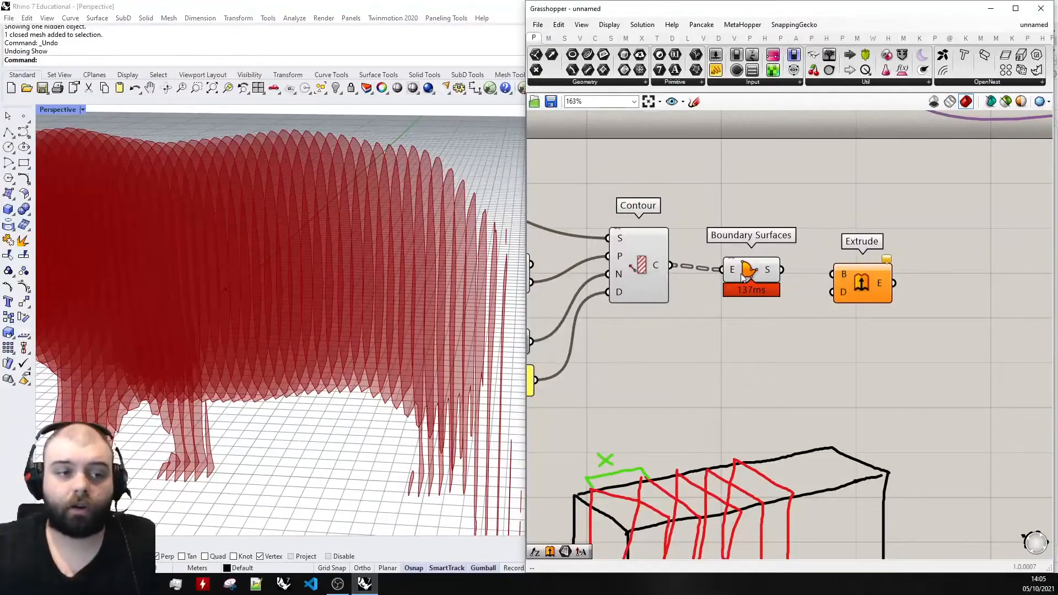
Compare the surfaces with the thickness sketch, and move the Extrude component further away from Boundary Surfaces.
left_click(692, 225)
scroll(665, 229, "down", 6)
scroll(814, 294, "up", 5)
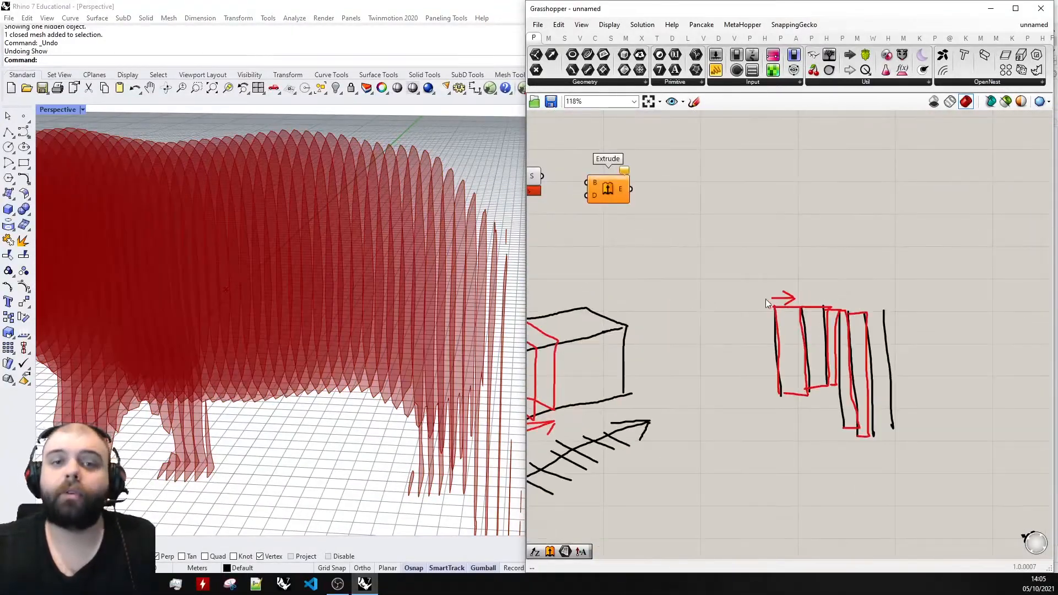
scroll(766, 299, "down", 4)
scroll(748, 221, "up", 5)
left_click_drag(826, 298, 842, 298)
left_click(778, 273)
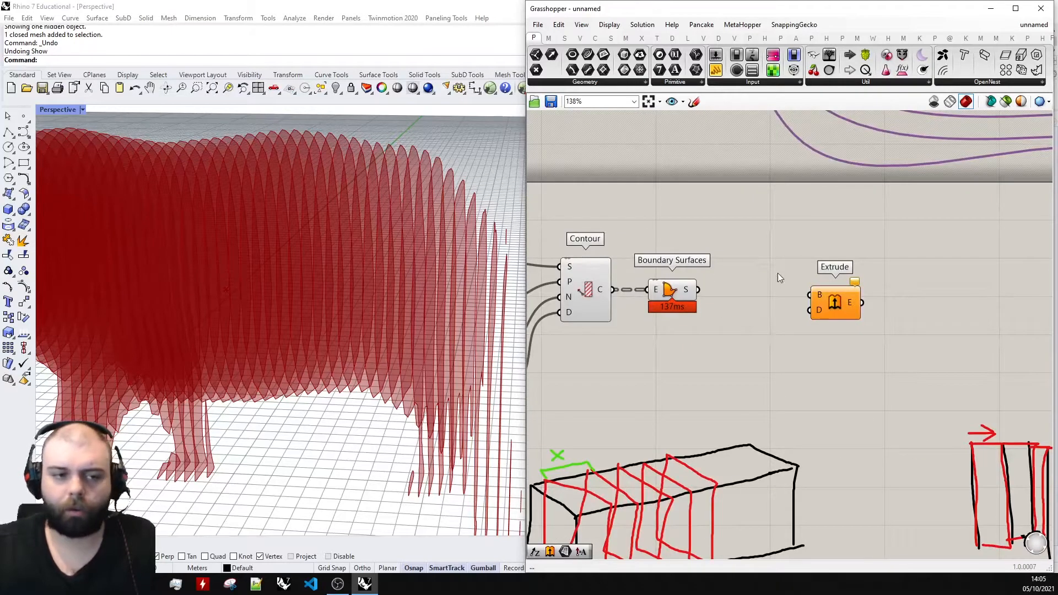
Connect the S output of Boundary Surfaces to Extrude's B input, and position Extrude slightly lower on the canvas.
scroll(693, 292, "up", 4)
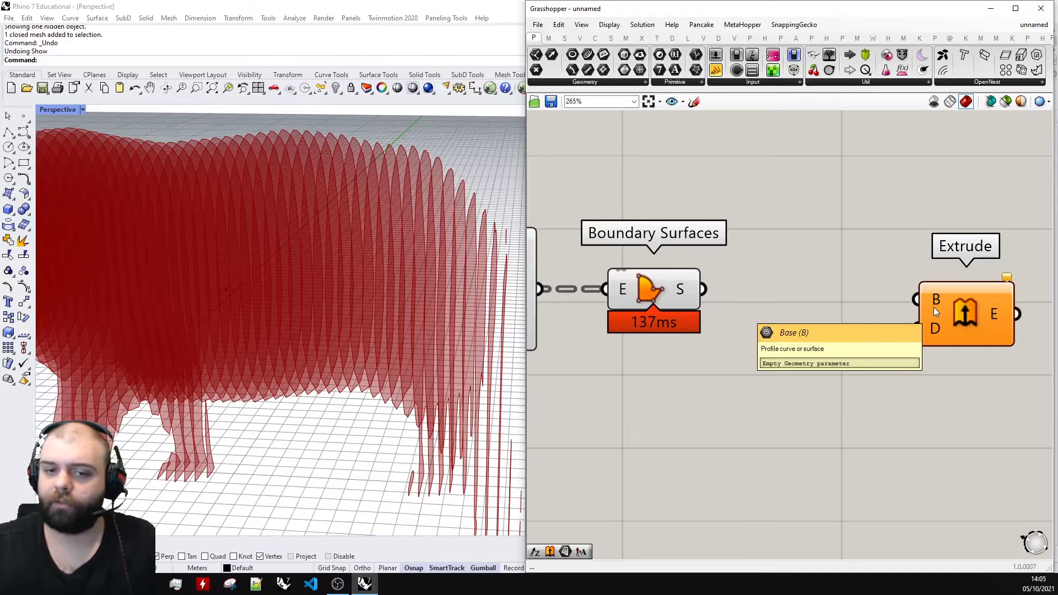
left_click(663, 289)
left_click_drag(704, 289, 916, 299)
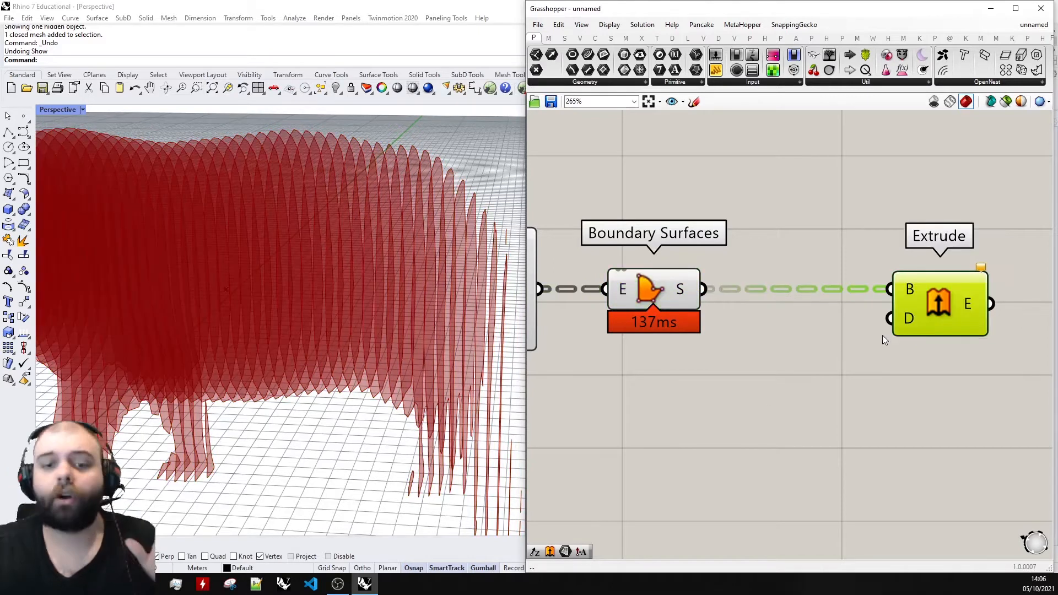
left_click(821, 346)
left_click_drag(932, 306, 931, 333)
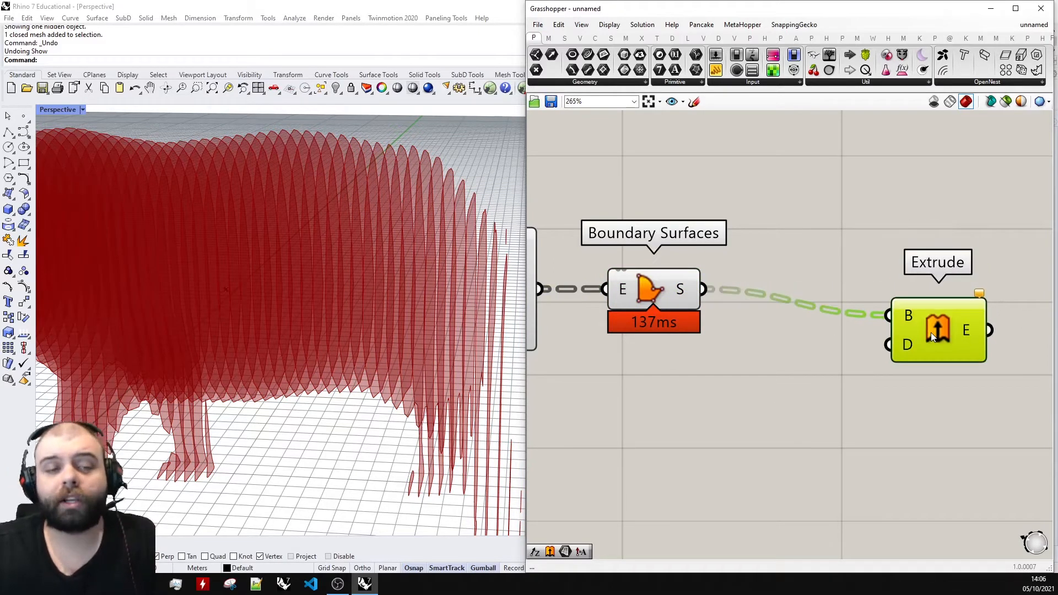
left_click(860, 260)
scroll(864, 249, "down", 1)
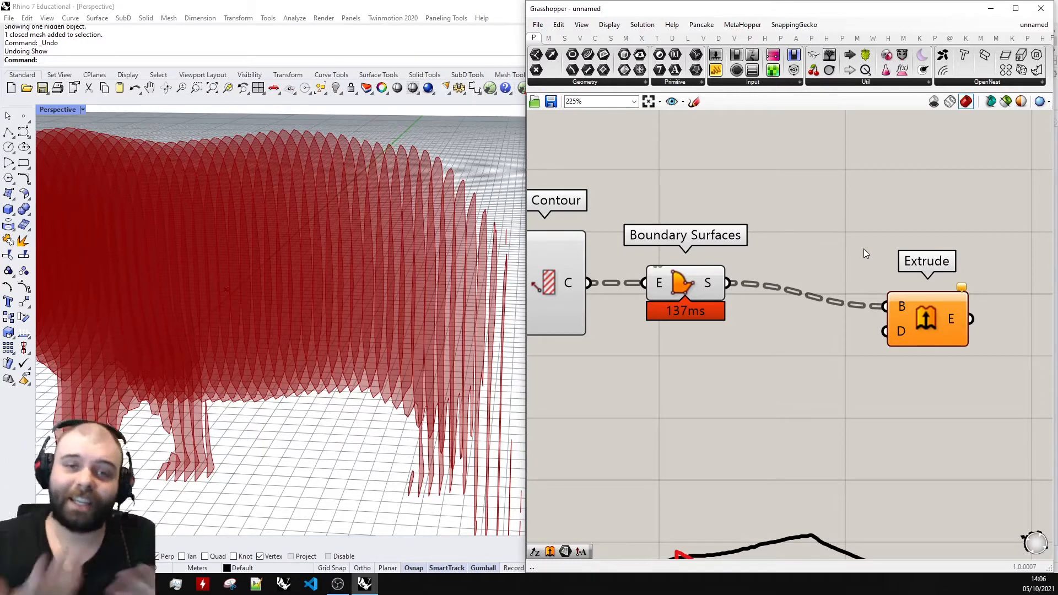
scroll(860, 255, "down", 3)
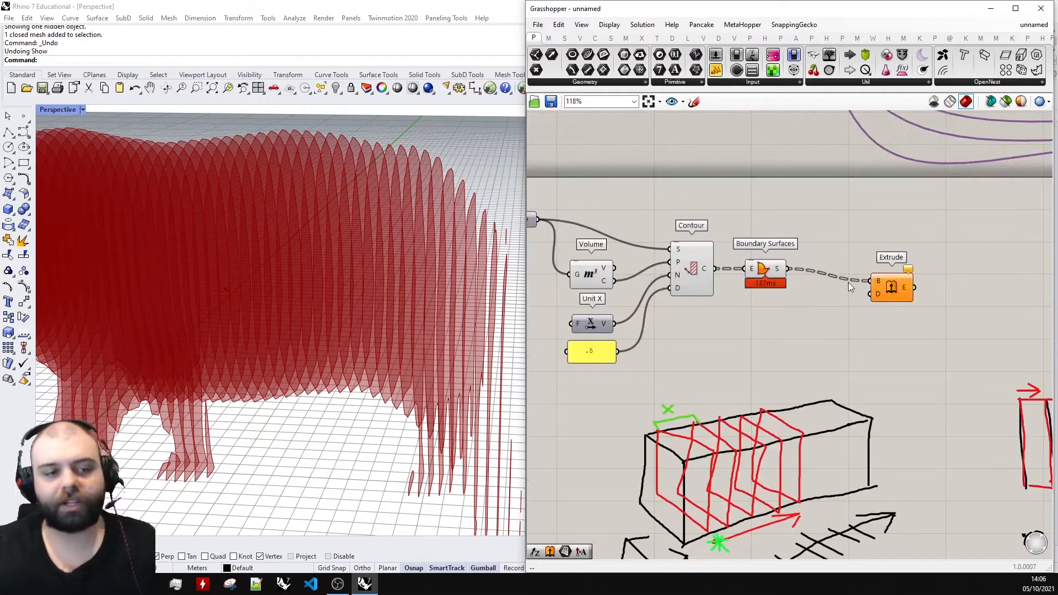
Examine the rhino's section surfaces and the Unit X component that sets the contouring direction.
right_click_drag(451, 232, 424, 249)
scroll(580, 319, "up", 3)
mouse_move(603, 319)
left_mouse_down()
mouse_move(616, 300)
mouse_move(596, 325)
mouse_move(607, 325)
left_mouse_up()
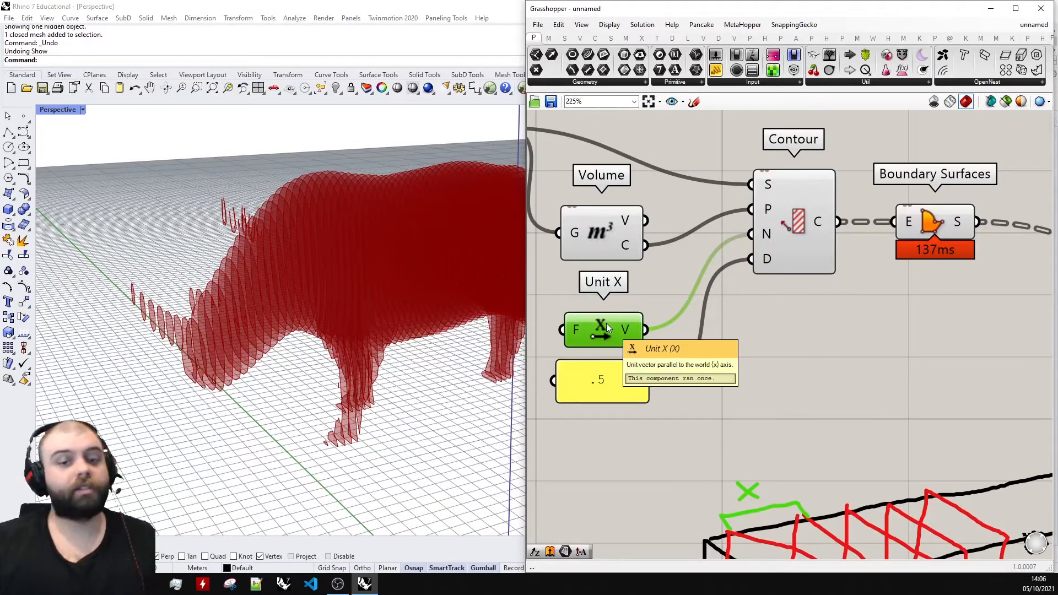
left_click(664, 331)
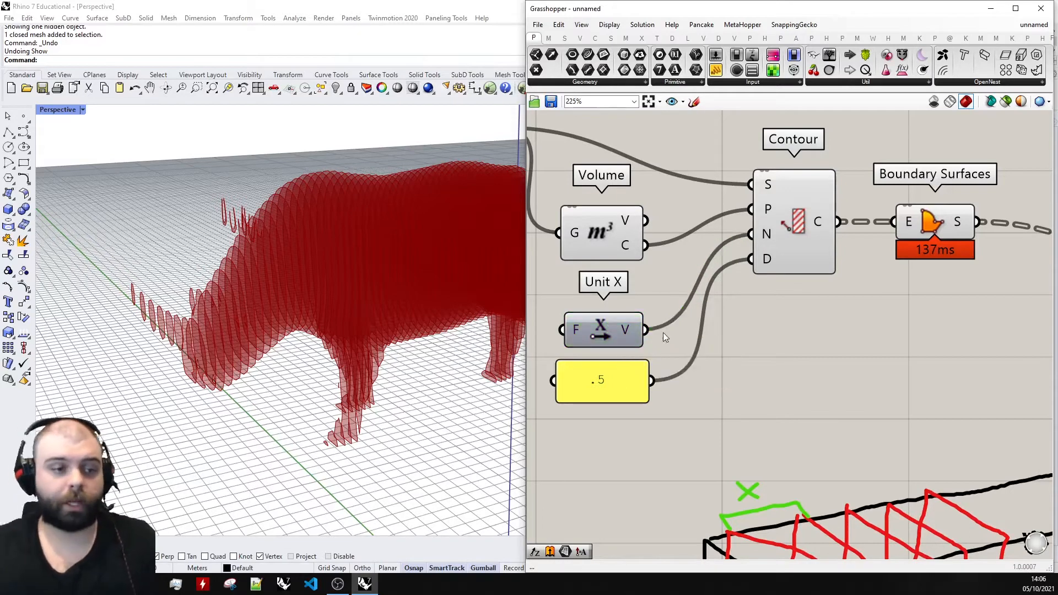
right_click_drag(404, 281, 405, 283)
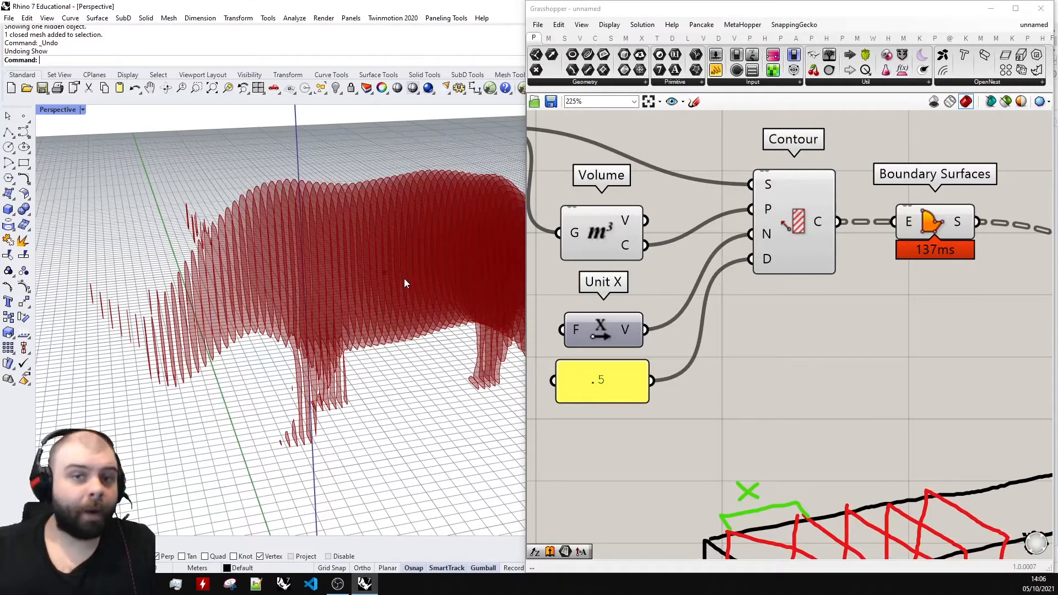
scroll(713, 317, "down", 5)
scroll(767, 291, "up", 6)
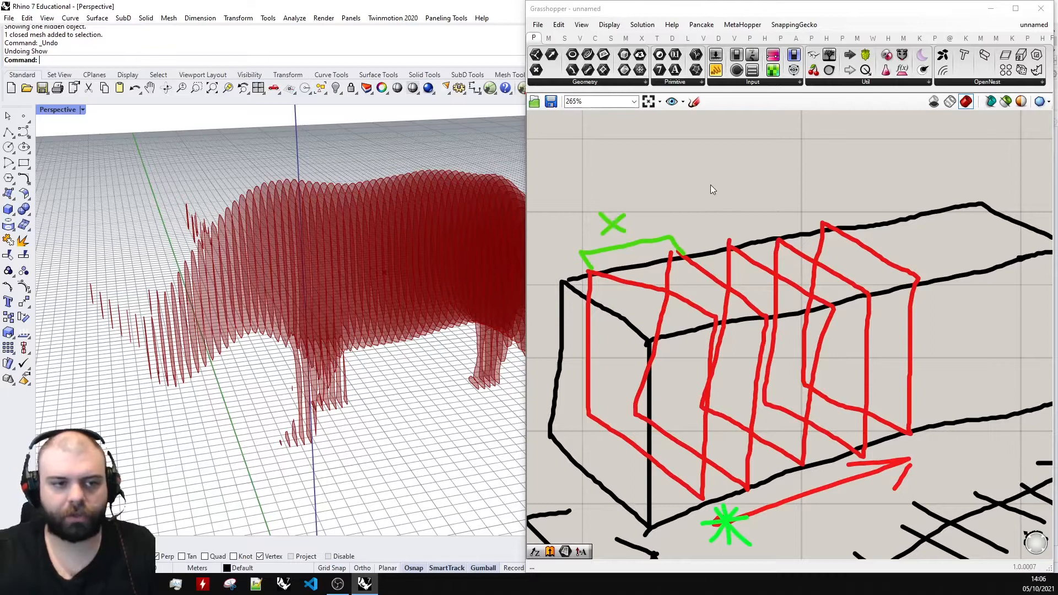
Sketch a red arrow from the first section outline to the second along the top edge of the box drawing.
left_click(694, 102)
left_click(722, 121)
left_click(723, 157)
scroll(611, 276, "up", 5)
left_click_drag(593, 270, 734, 238)
left_click_drag(680, 235, 737, 238)
left_click_drag(713, 257, 737, 240)
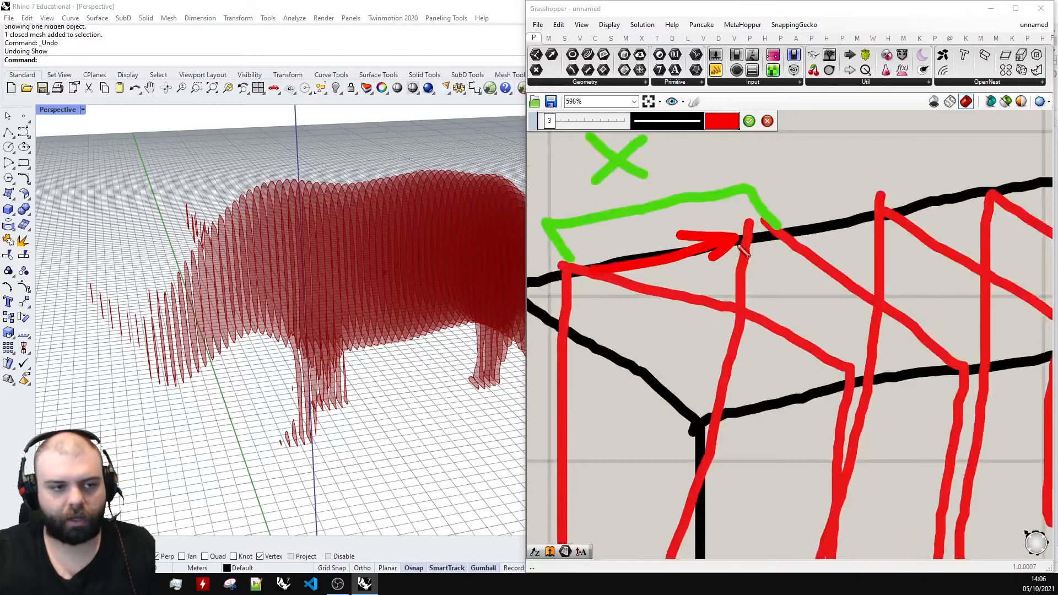
scroll(744, 251, "down", 4)
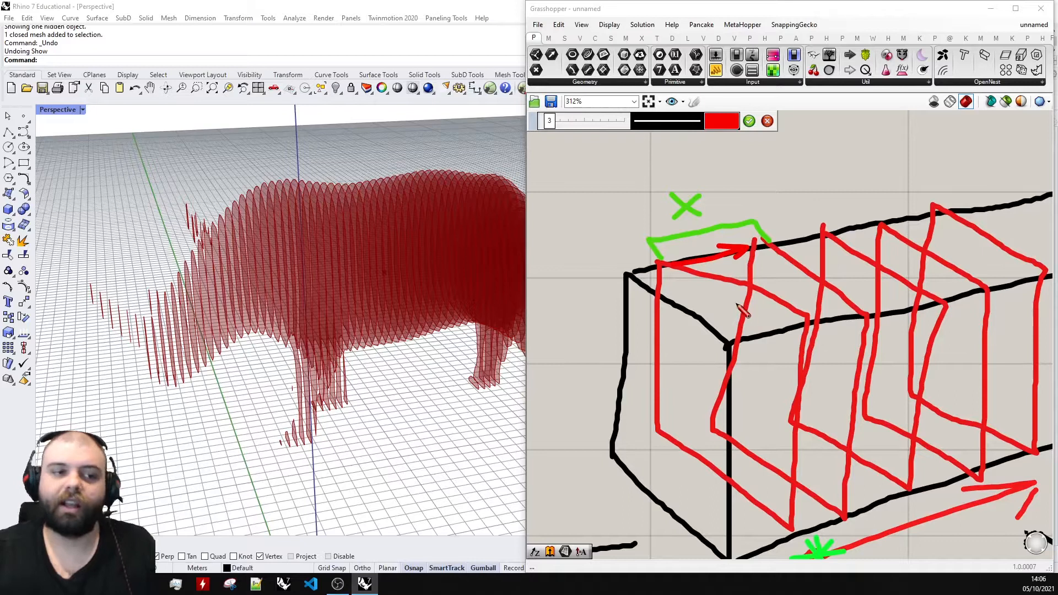
Trace the second section outline in red and link its corners to the first outline, illustrating a solid slice.
scroll(685, 325, "down", 2)
scroll(704, 296, "up", 4)
mouse_move(601, 258)
left_mouse_down()
mouse_move(829, 301)
mouse_move(880, 338)
mouse_move(845, 538)
left_mouse_up()
left_click_drag(784, 344, 853, 345)
scroll(844, 325, "down", 3)
left_click_drag(803, 496, 828, 490)
left_click_drag(693, 421, 728, 410)
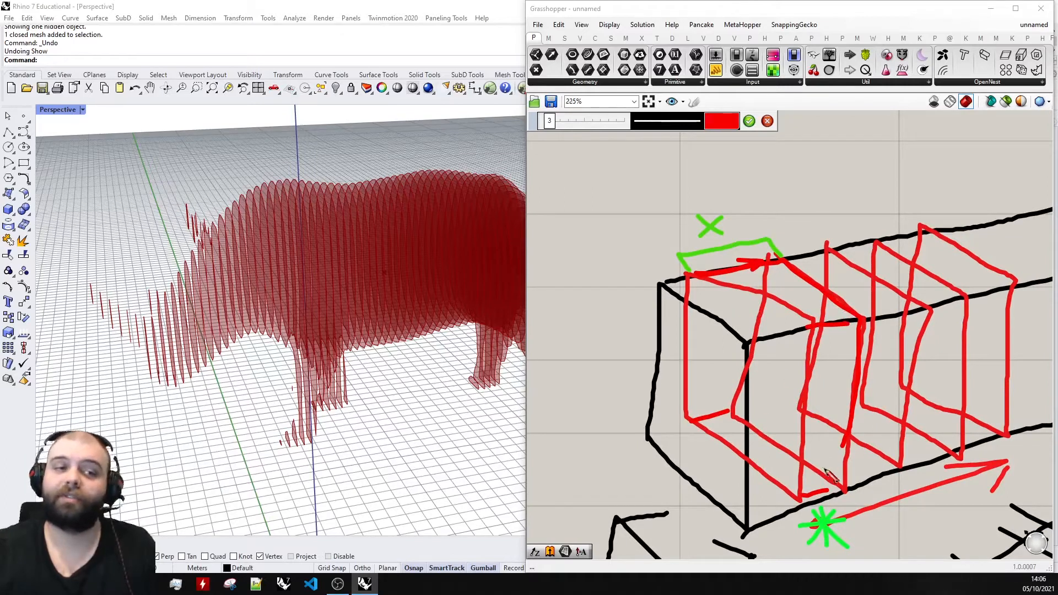
Move the Unit X component and the .5 panel together slightly lower on the canvas.
scroll(816, 441, "down", 1)
right_click_drag(717, 177, 744, 373)
mouse_move(741, 431)
left_mouse_down()
mouse_move(618, 351)
mouse_move(598, 299)
mouse_move(608, 297)
left_mouse_up()
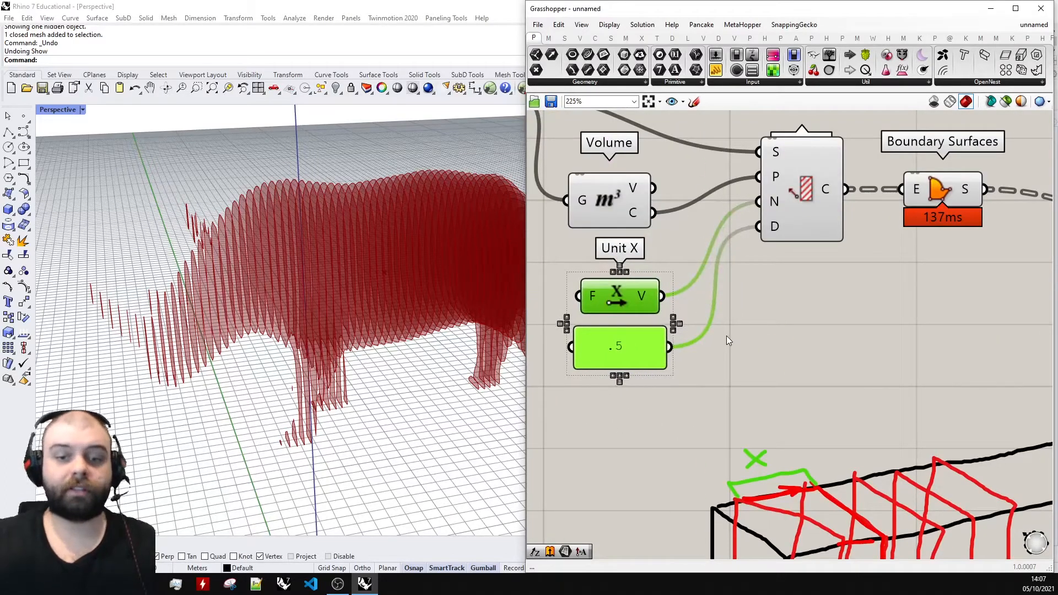
left_click_drag(629, 299, 634, 319)
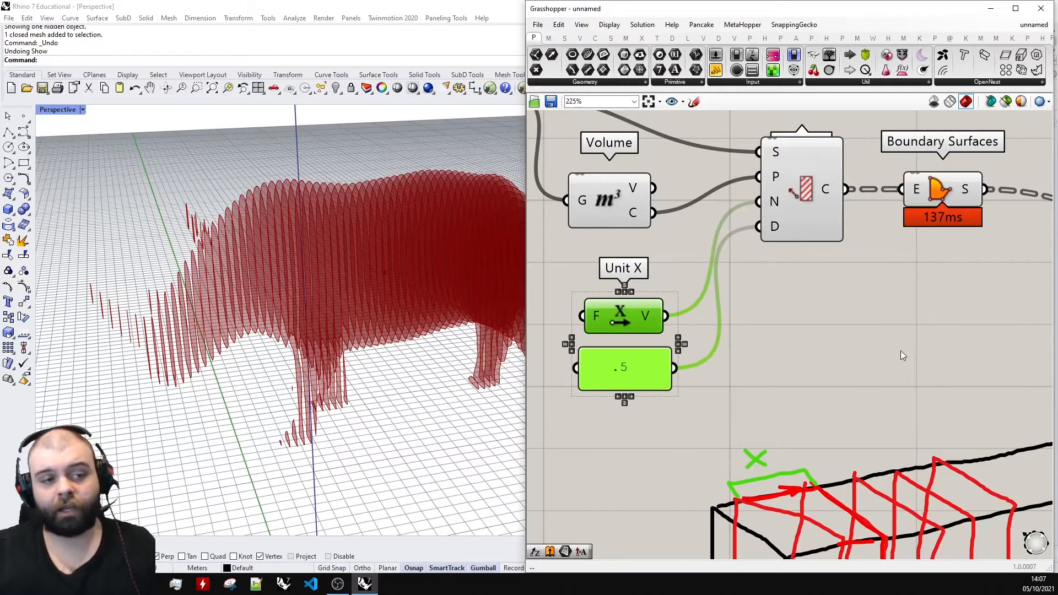
left_click(898, 356)
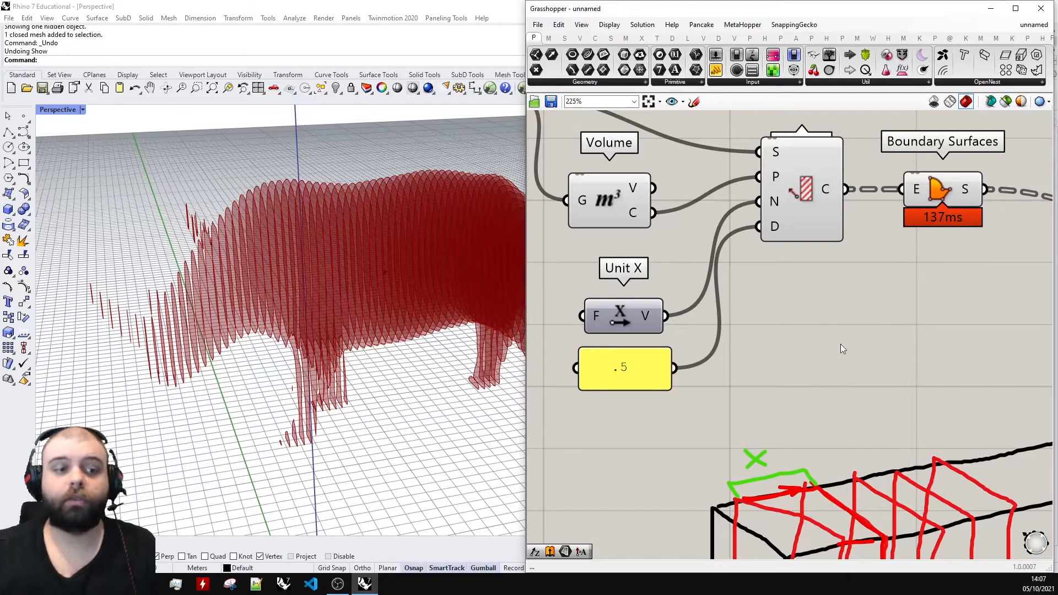
Add an Amplitude component below Boundary Surfaces.
scroll(841, 344, "down", 3)
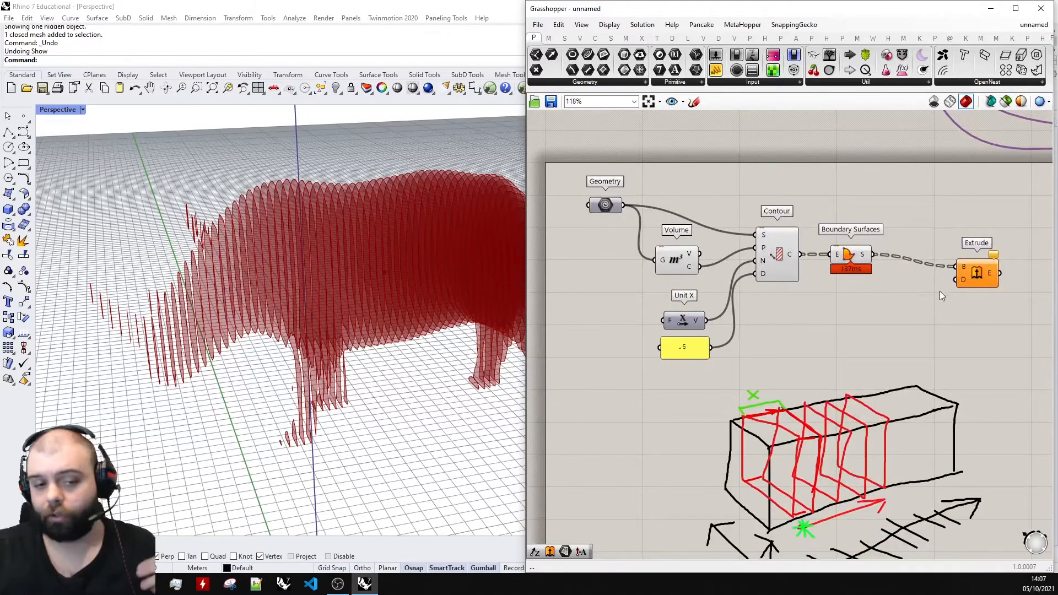
scroll(940, 291, "down", 3)
scroll(915, 400, "up", 3)
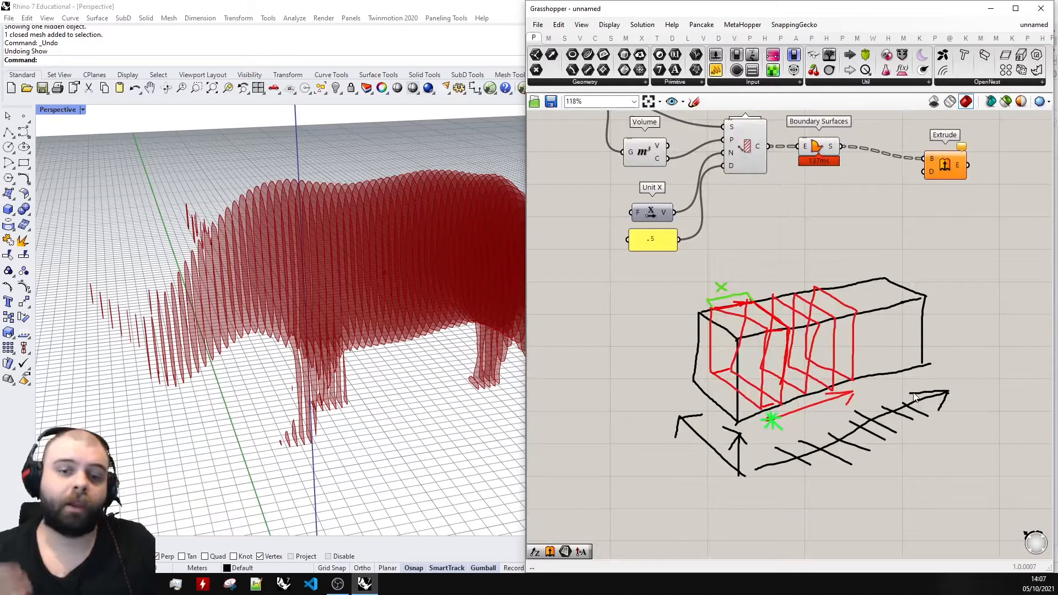
scroll(914, 398, "down", 3)
scroll(832, 315, "up", 4)
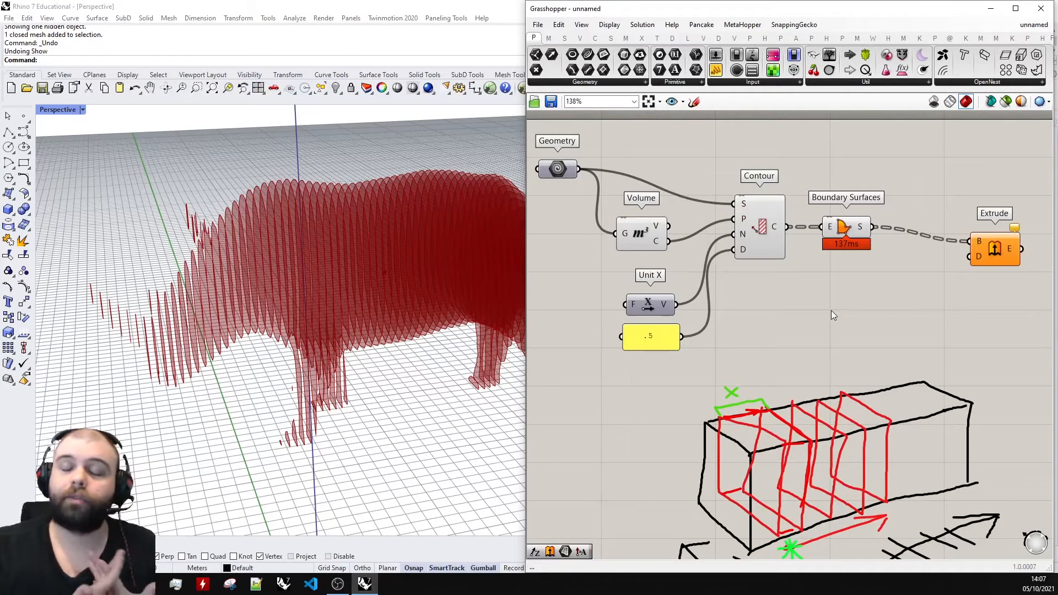
double_click(831, 309)
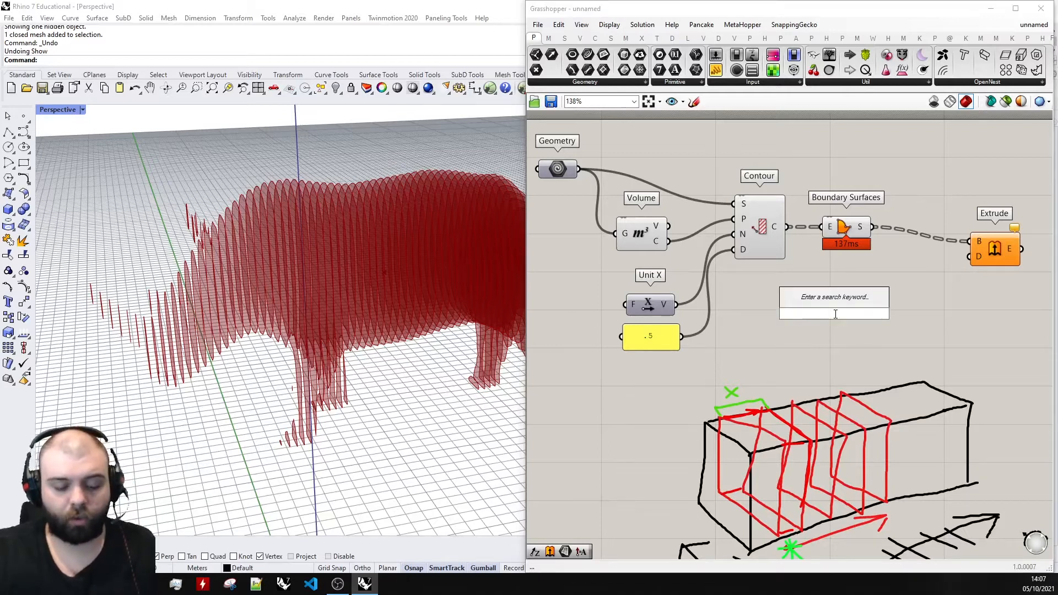
type("amplitu")
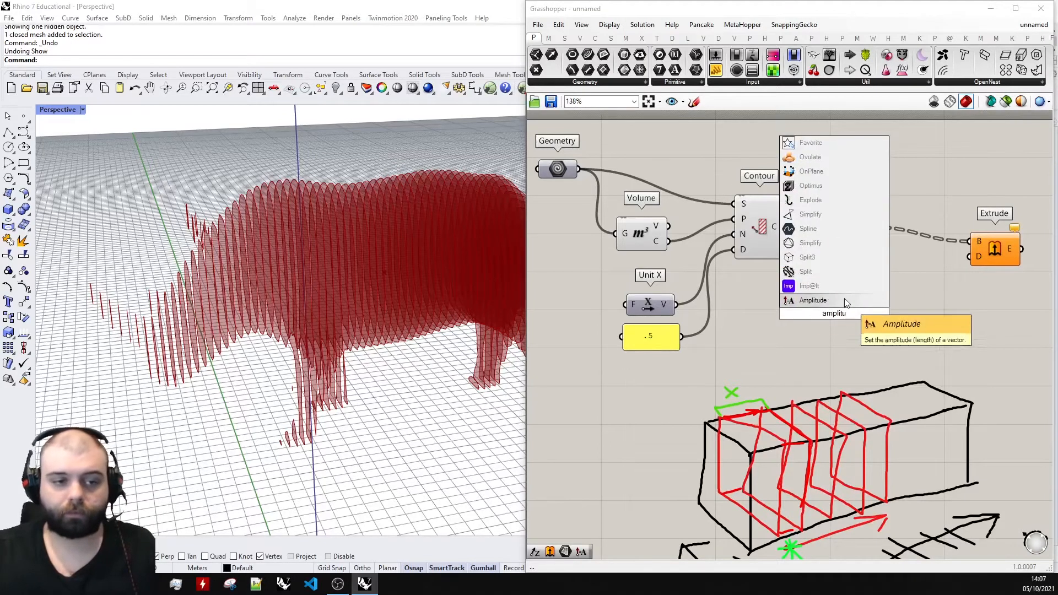
left_click(845, 300)
scroll(839, 312, "up", 3)
scroll(832, 287, "down", 3)
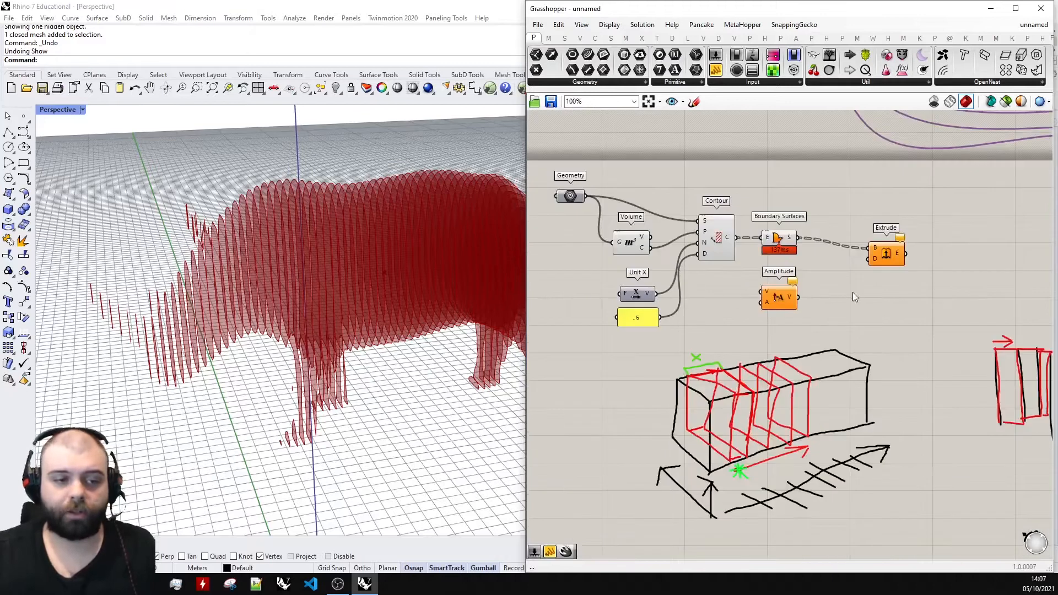
Raise Unit X slightly, and connect its V output to Amplitude's V input and the .5 panel to Amplitude's A input.
scroll(852, 293, "up", 3)
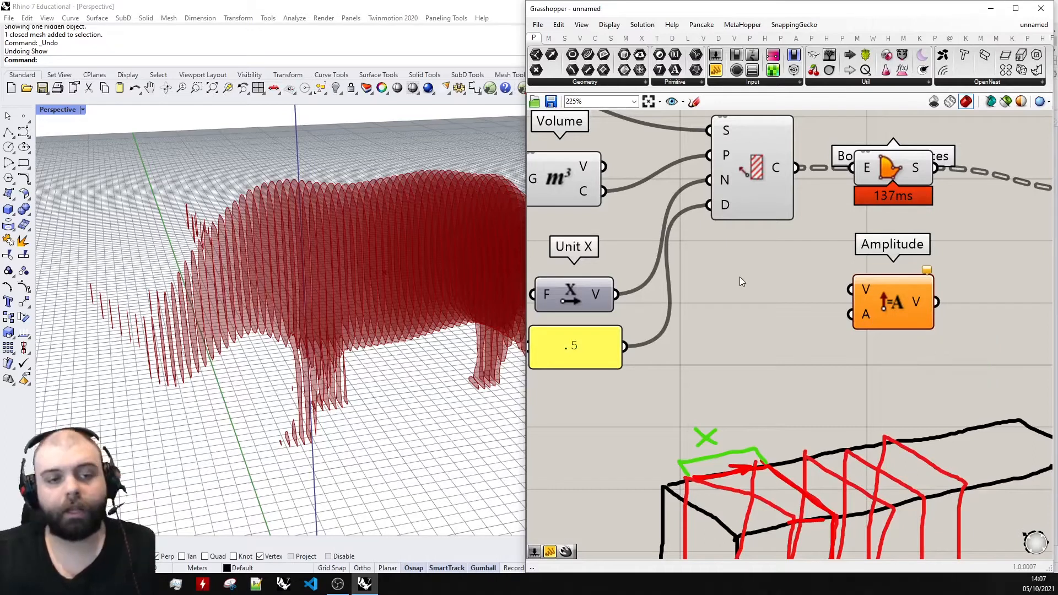
left_click_drag(577, 300, 560, 284)
scroll(700, 318, "down", 3)
scroll(636, 292, "up", 2)
left_click_drag(636, 293, 867, 306)
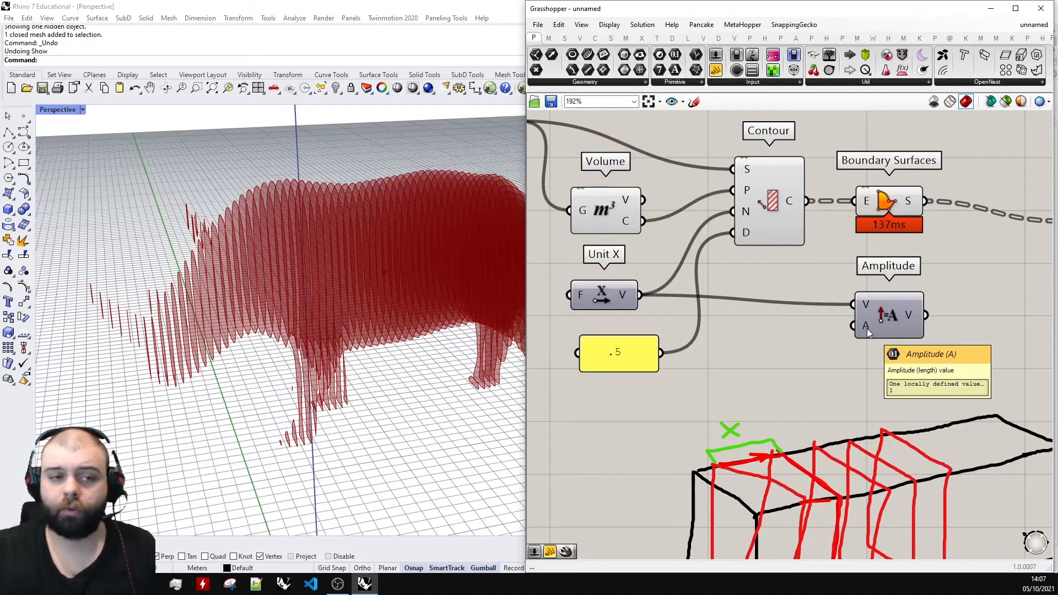
left_click_drag(610, 353, 853, 326)
Nudge the Amplitude component slightly up, and check its direction and length inputs from Unit X and the panel.
scroll(811, 360, "down", 3)
right_click_drag(820, 357, 749, 356)
scroll(749, 357, "up", 2)
left_click_drag(799, 326, 793, 318)
left_click(872, 307)
left_click(563, 309)
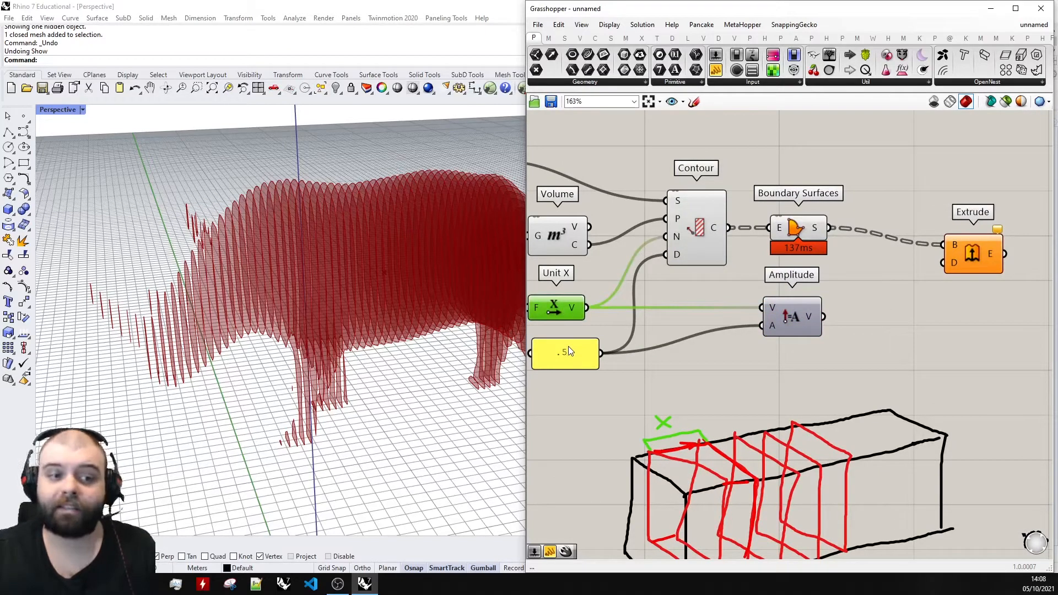
left_click(736, 353)
scroll(719, 325, "down", 3)
scroll(819, 300, "up", 2)
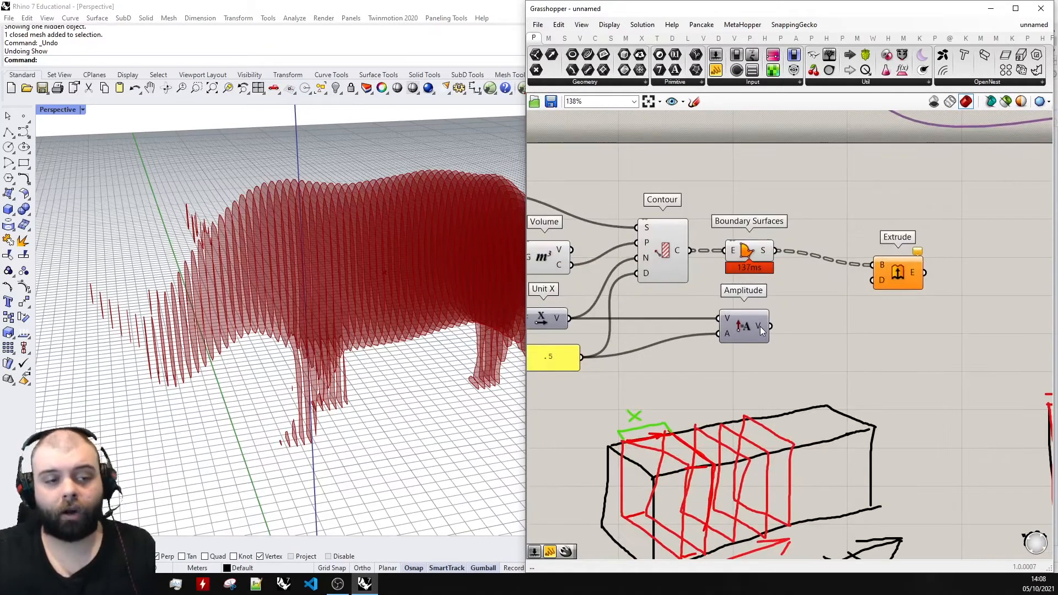
Move Amplitude closer to Extrude, and connect its V output to Extrude's D input.
left_click_drag(761, 330, 847, 316)
scroll(835, 311, "up", 4)
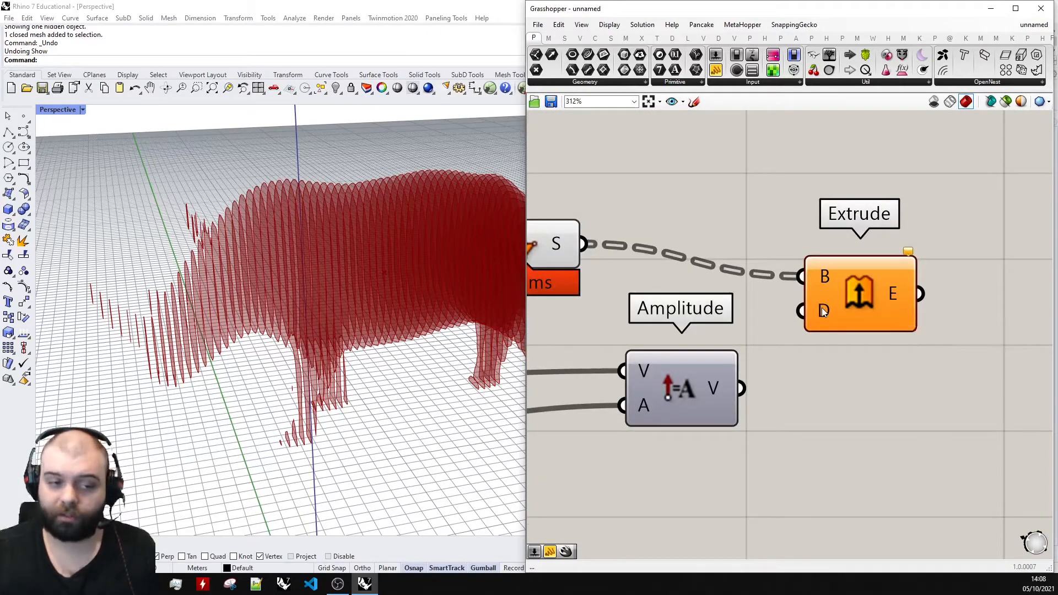
left_click_drag(749, 392, 802, 311)
scroll(343, 326, "down", 5)
Highlight the Extrude result in the Rhino preview and inspect the thick slices up close.
right_click_drag(342, 326, 249, 288)
scroll(286, 307, "up", 5)
scroll(933, 272, "down", 5)
left_click(916, 283)
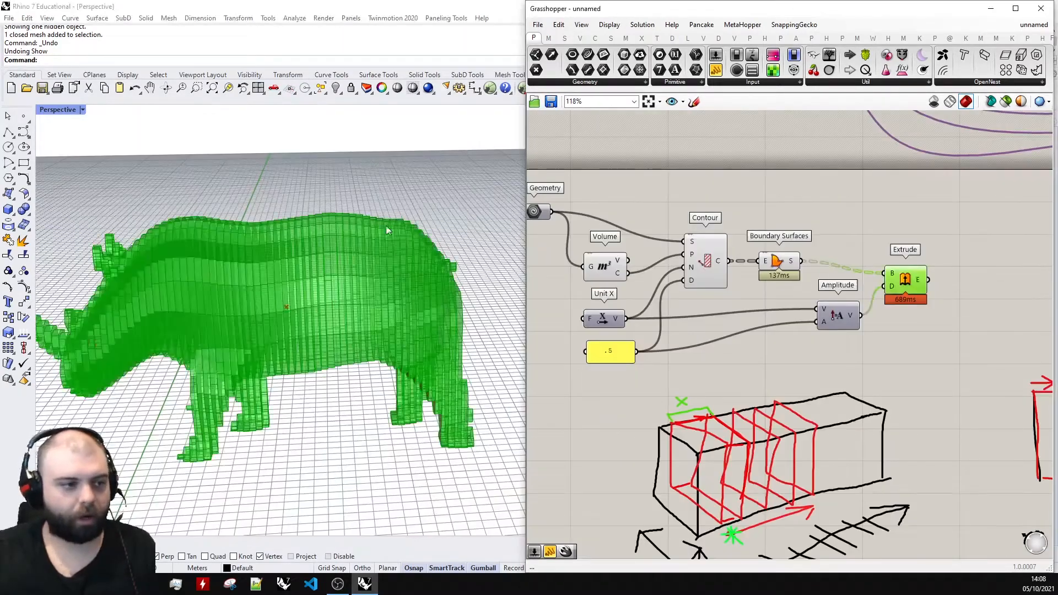
scroll(386, 226, "up", 10)
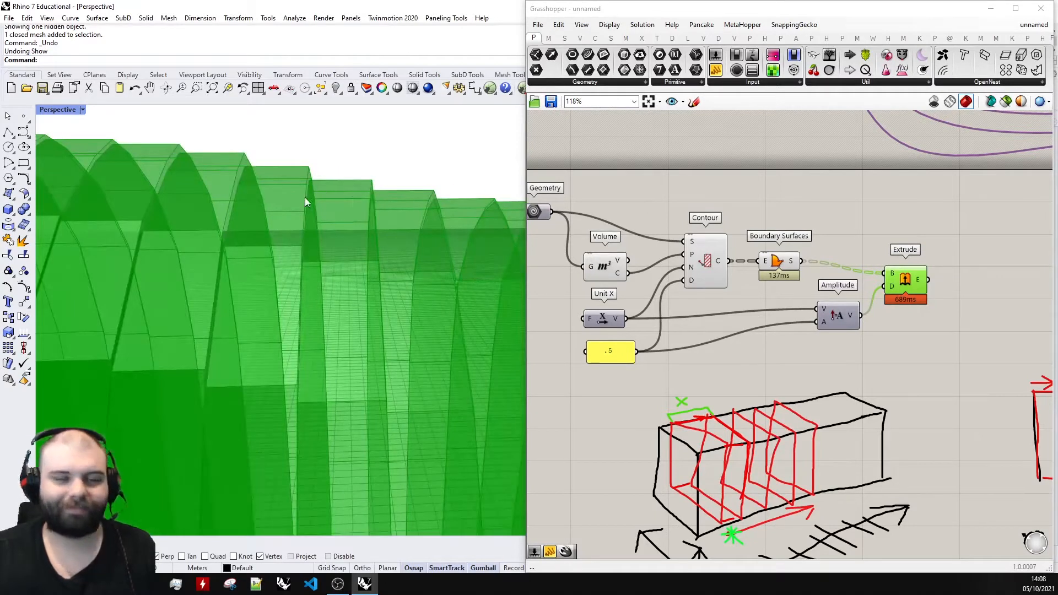
left_click(915, 255)
scroll(916, 256, "down", 4)
scroll(841, 273, "up", 4)
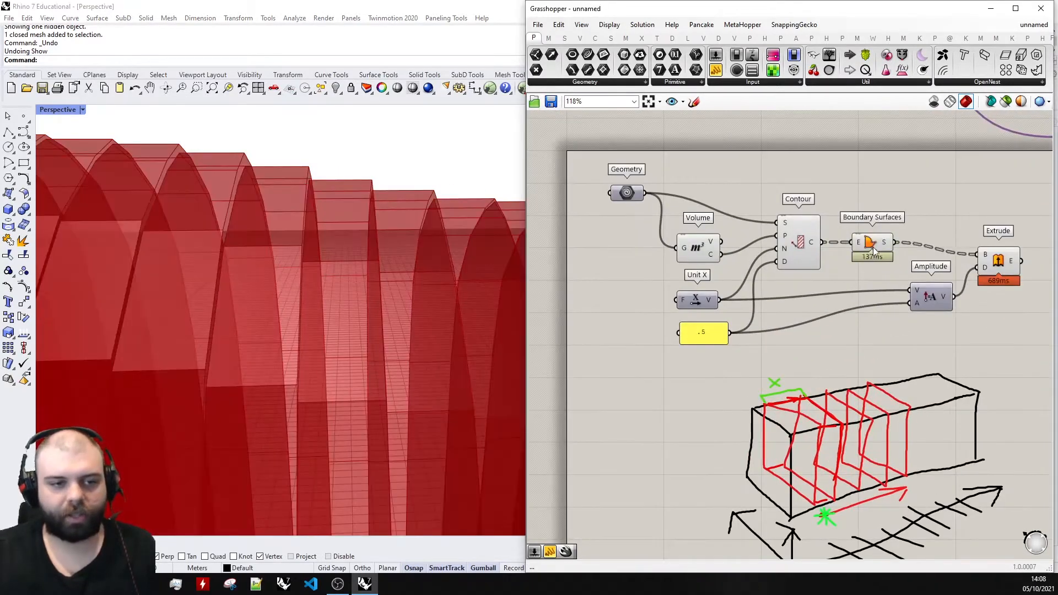
Turn off the preview of the Boundary Surfaces, Contour and Volume components.
left_click(874, 246)
left_click(799, 246, "shift")
left_click(708, 244, "shift")
middle_click(708, 243)
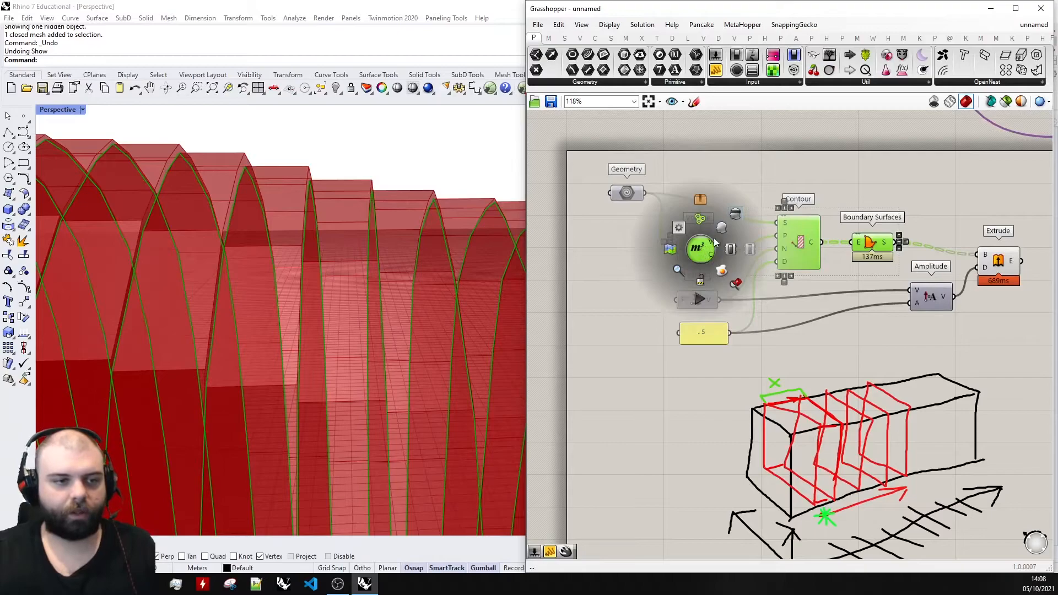
left_click(732, 216)
left_click(729, 216)
Examine the whole extruded rhino from several angles, and locate the panel that controls the slice spacing and thickness.
scroll(428, 208, "down", 5)
scroll(428, 207, "down", 5)
right_click_drag(427, 208, 442, 249)
scroll(356, 241, "down", 5)
scroll(484, 307, "up", 7)
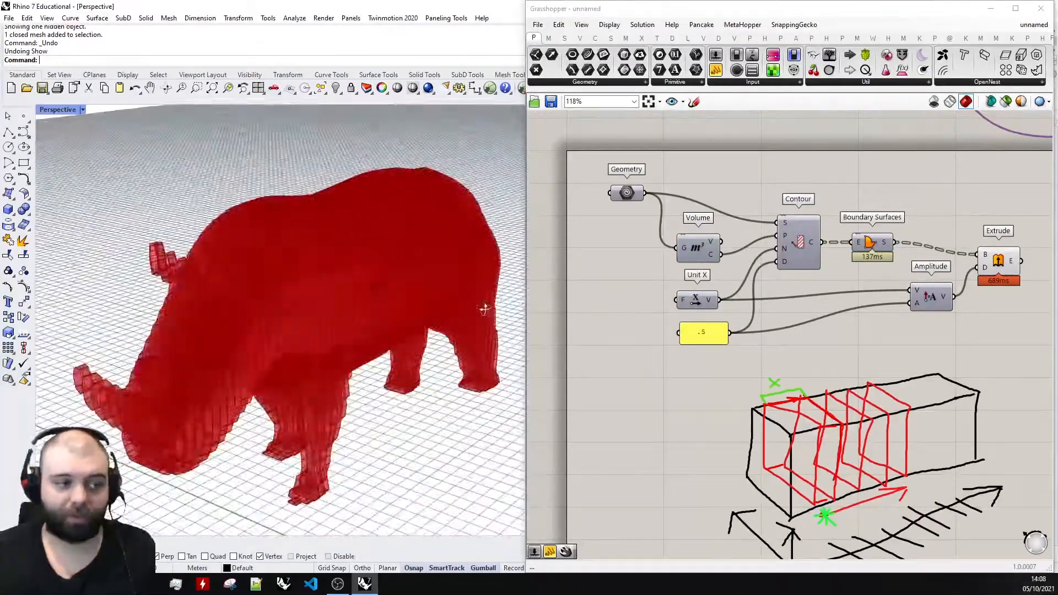
right_click_drag(484, 307, 467, 295)
scroll(465, 295, "down", 4)
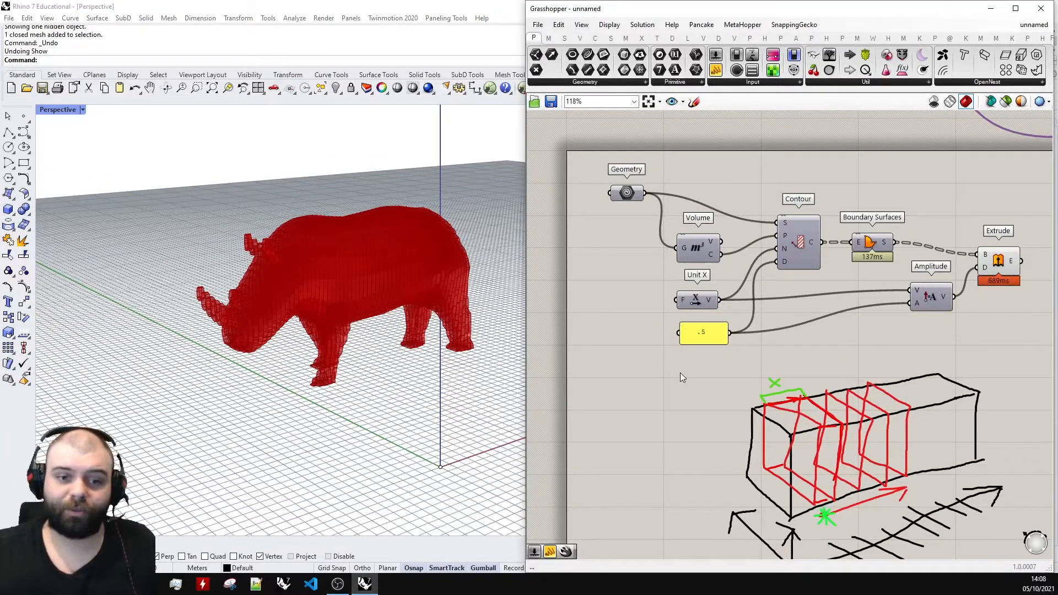
scroll(718, 335, "up", 3)
left_click(717, 334)
left_click(629, 326)
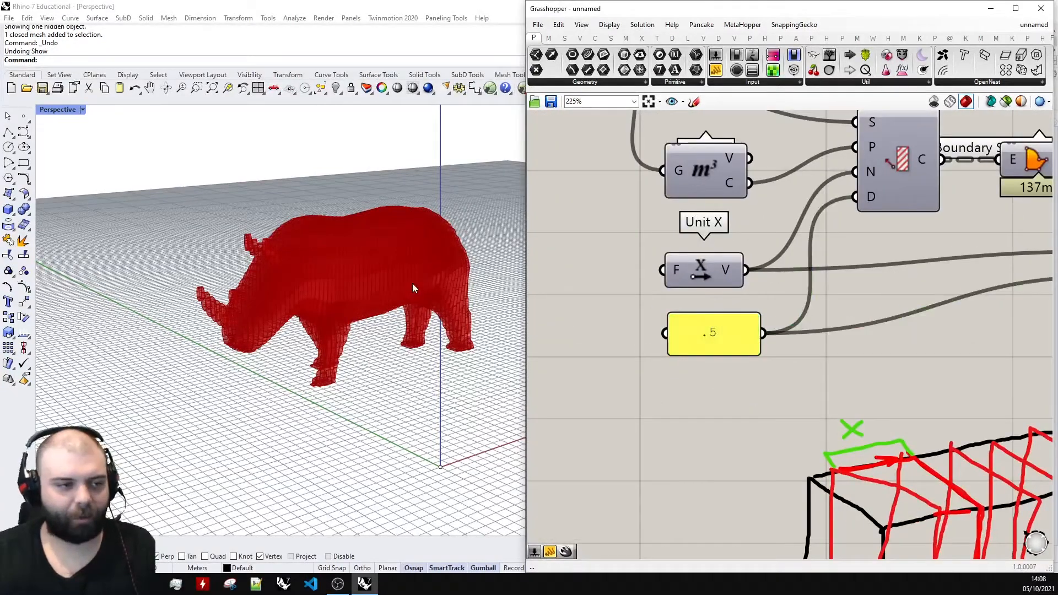
scroll(413, 283, "up", 3)
right_click_drag(408, 282, 201, 249)
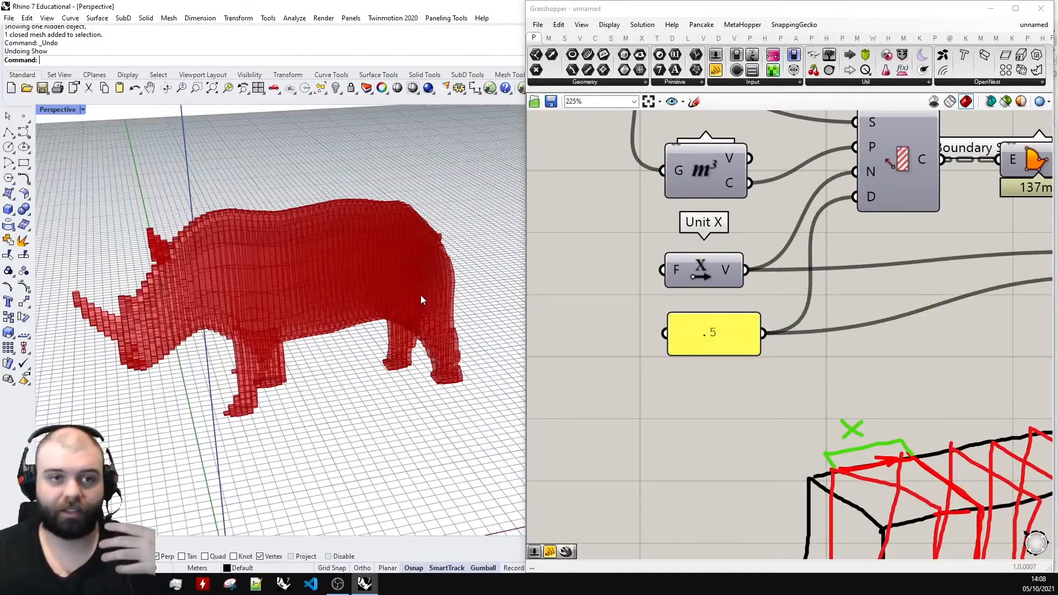
Set the spacing and thickness panel to 1, and view the resulting rhino slices.
double_click(715, 330)
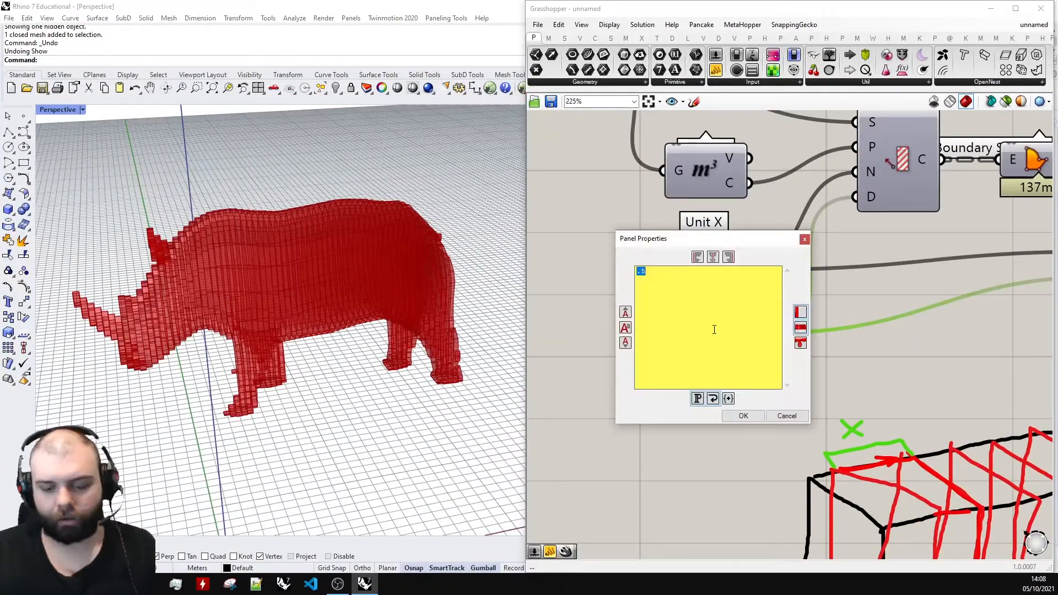
left_click(742, 415)
right_click_drag(417, 334, 375, 301)
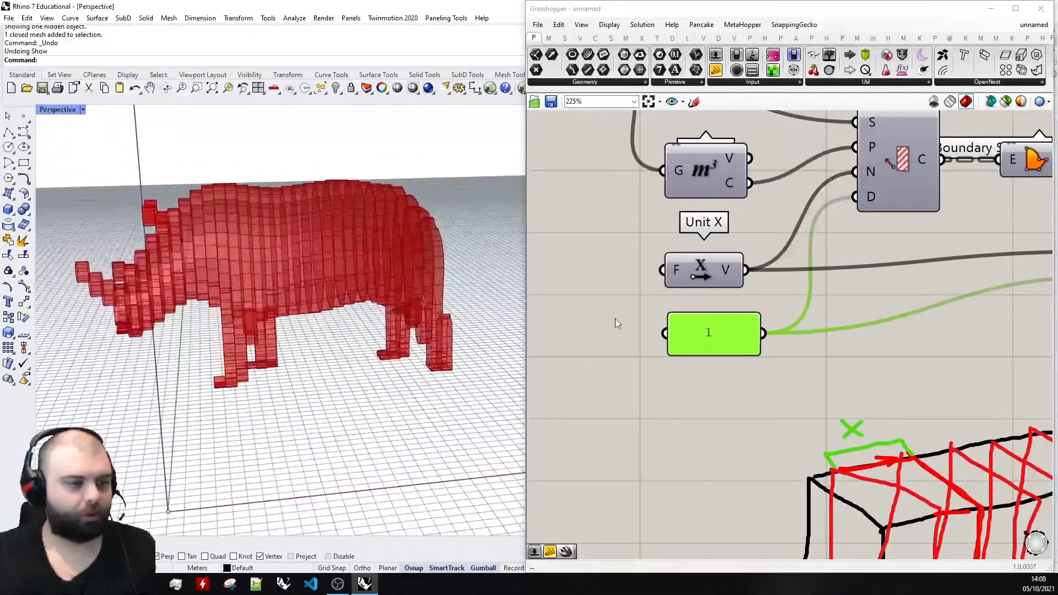
Increase the panel value to 2, and inspect the coarser rhino slices.
double_click(719, 330)
left_click(744, 419)
mouse_move(270, 354)
right_mouse_down()
mouse_move(311, 348)
mouse_move(287, 356)
right_mouse_up()
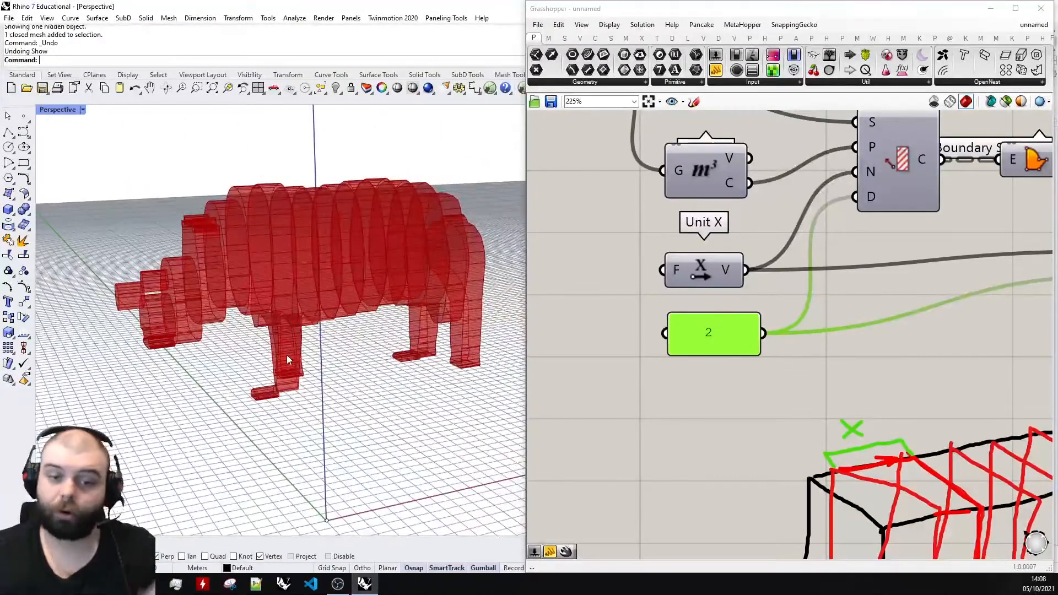
Set the slice spacing and thickness to .25 in the panel, and inspect the finer rhino slices.
double_click(707, 341)
type(".25")
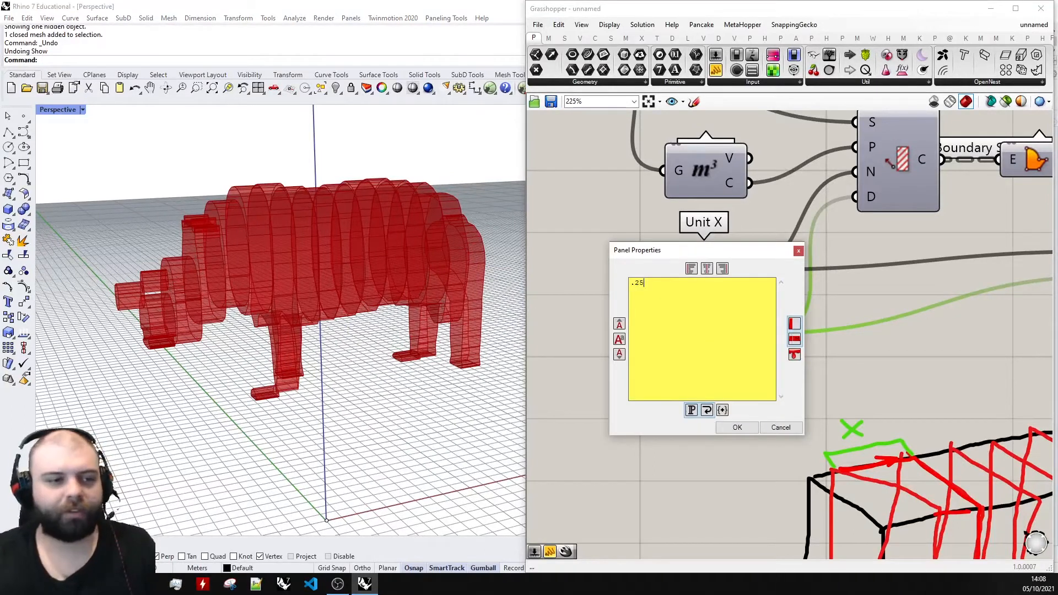
left_click(735, 432)
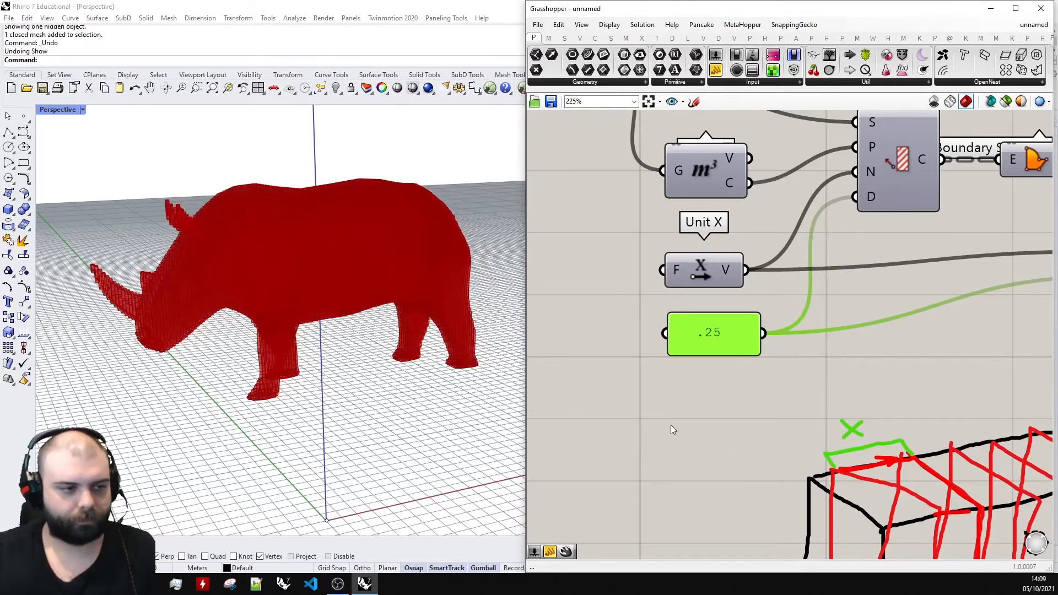
right_click_drag(302, 309, 269, 308)
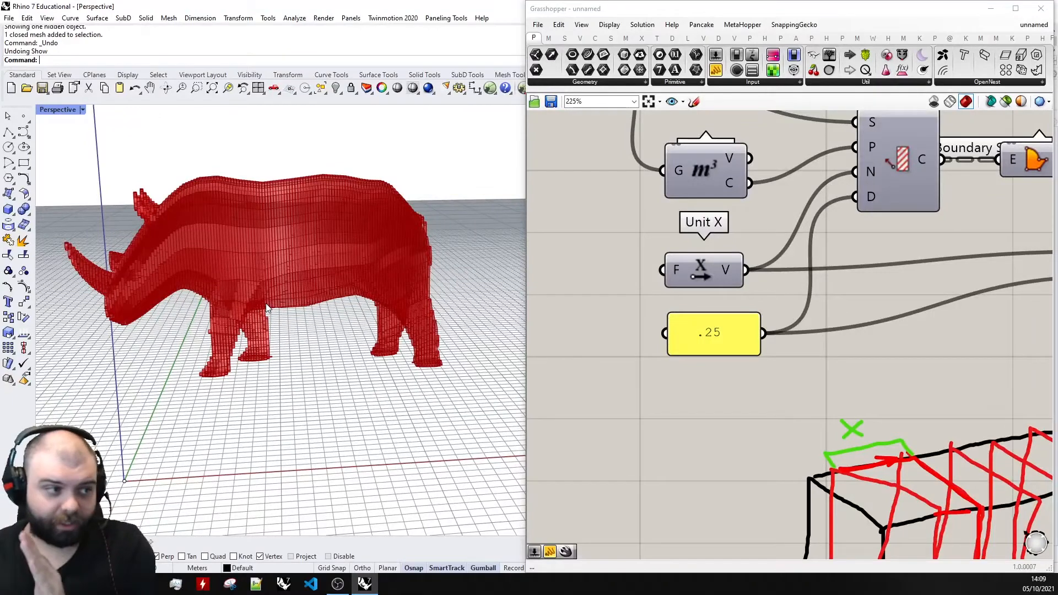
Set the slice spacing and thickness panel to .5, and inspect the rhino slices up close and from a distance.
right_click_drag(236, 236, 270, 233)
scroll(164, 195, "up", 8)
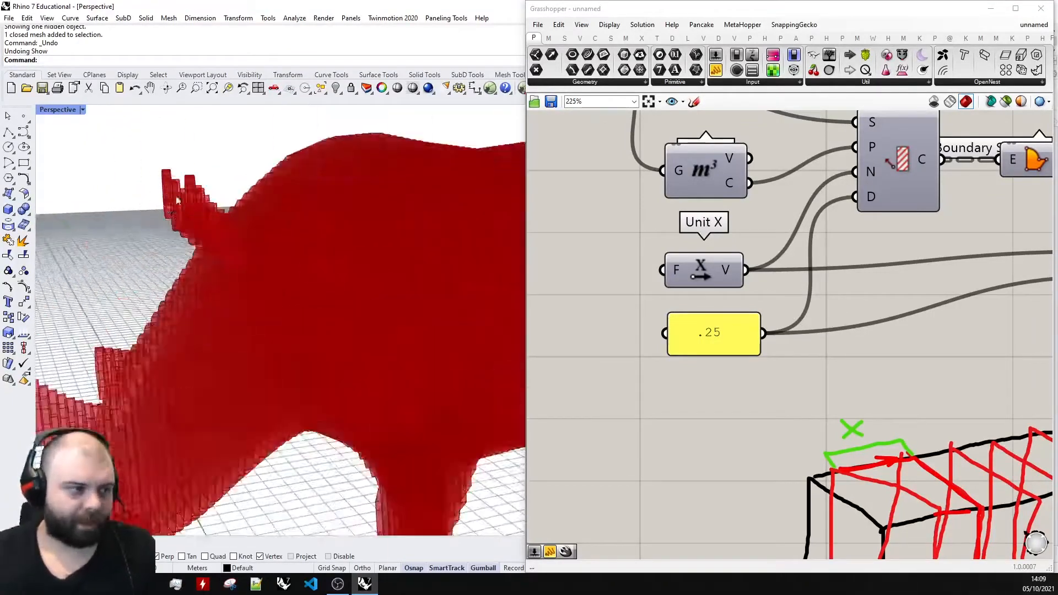
scroll(229, 190, "down", 2)
right_click_drag(229, 190, 283, 186)
scroll(646, 296, "down", 3)
scroll(708, 287, "up", 3)
double_click(678, 336)
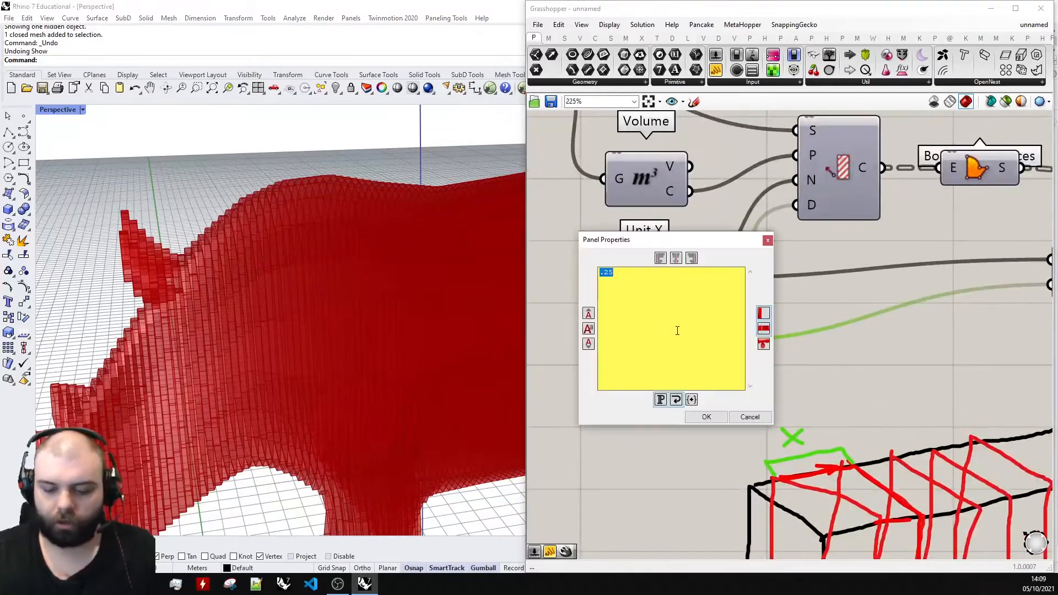
left_click(707, 417)
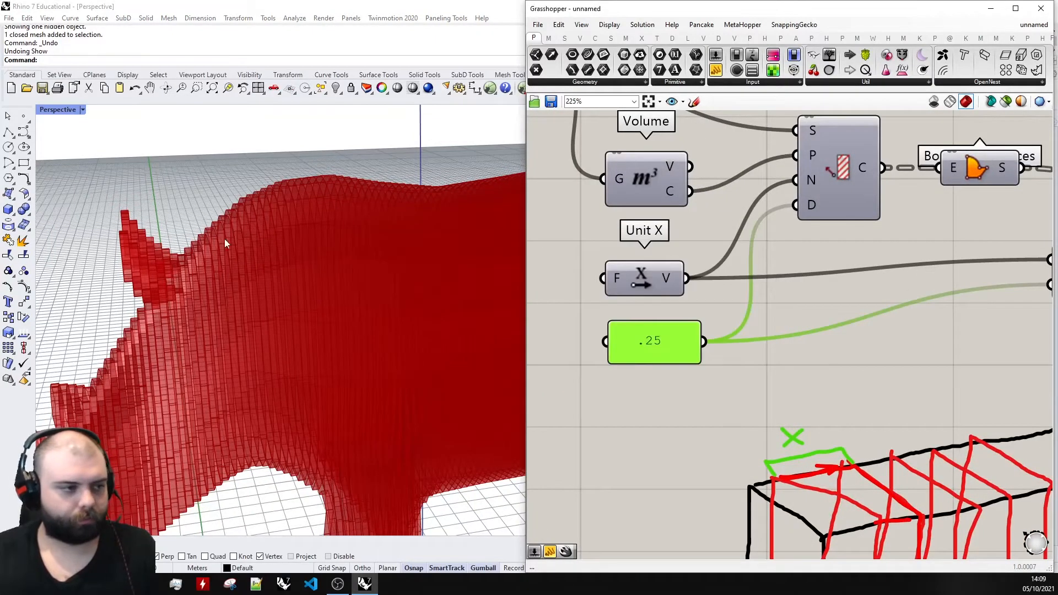
scroll(232, 234, "down", 3)
scroll(233, 236, "down", 8)
scroll(237, 236, "up", 8)
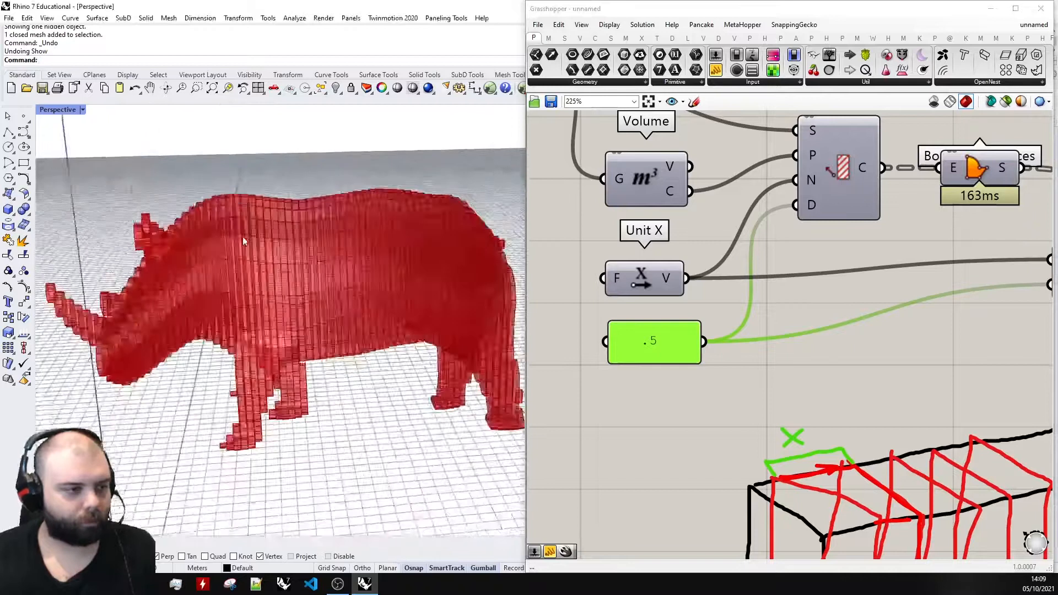
right_click_drag(242, 238, 278, 238)
Move the spacing and thickness panel further down to leave a gap beneath the Unit X component.
left_click_drag(656, 338, 650, 349)
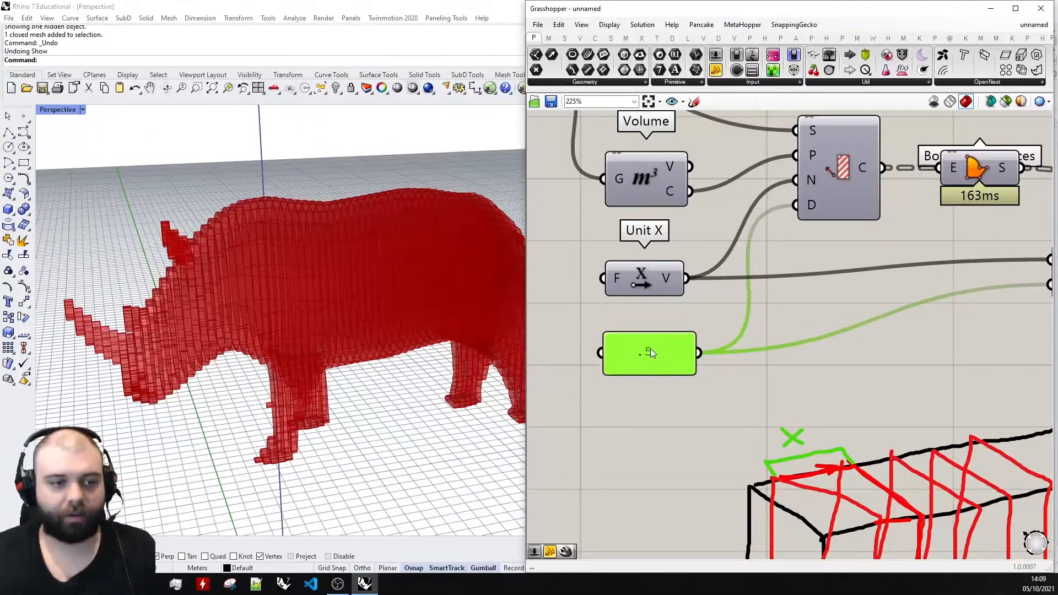
left_click(733, 360)
scroll(733, 378, "down", 2)
scroll(676, 367, "up", 2)
left_click_drag(665, 365, 686, 420)
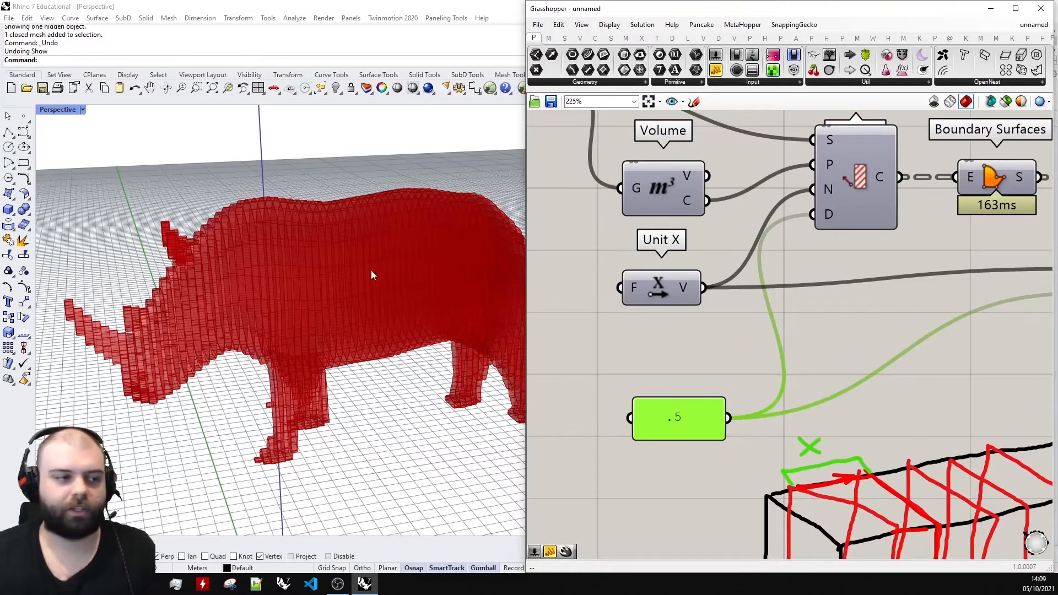
Sketch red slices running lengthwise inside the box diagram to illustrate slicing in another direction.
scroll(371, 270, "down", 8)
right_click_drag(300, 234, 445, 307)
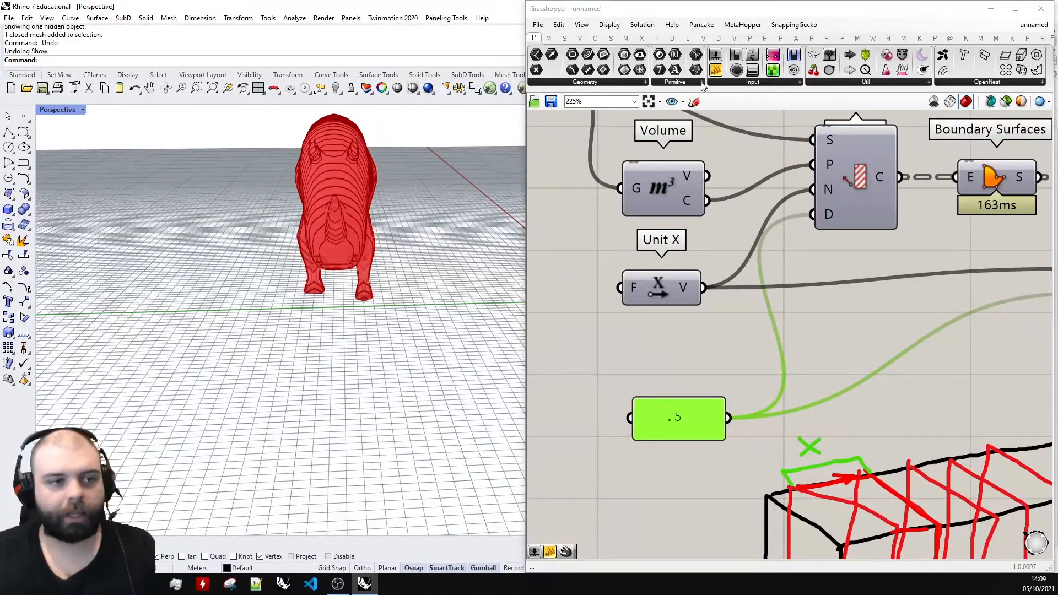
left_click(694, 102)
left_click(734, 120)
left_click(739, 215)
scroll(651, 289, "down", 5)
scroll(717, 390, "up", 4)
scroll(724, 403, "down", 4)
scroll(718, 413, "up", 4)
scroll(637, 399, "down", 2)
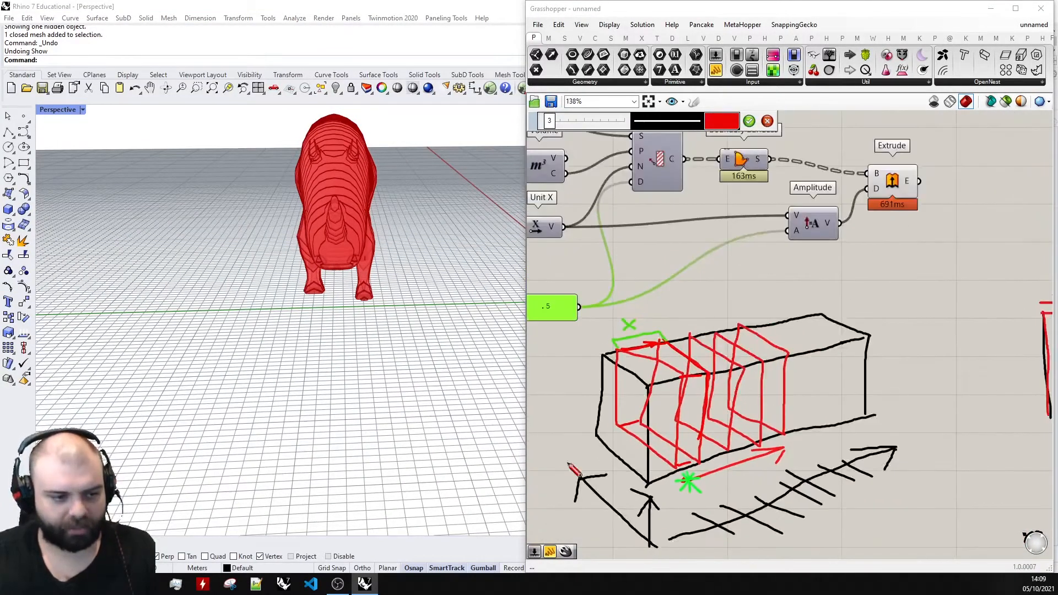
left_click_drag(700, 351, 812, 325)
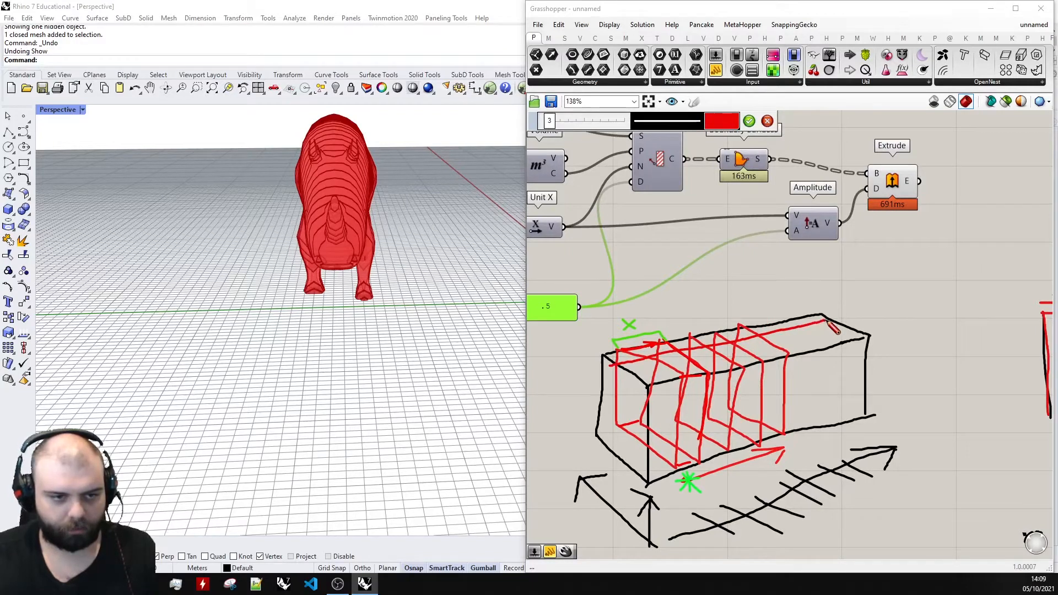
left_click_drag(827, 390, 732, 415)
left_click_drag(618, 445, 630, 466)
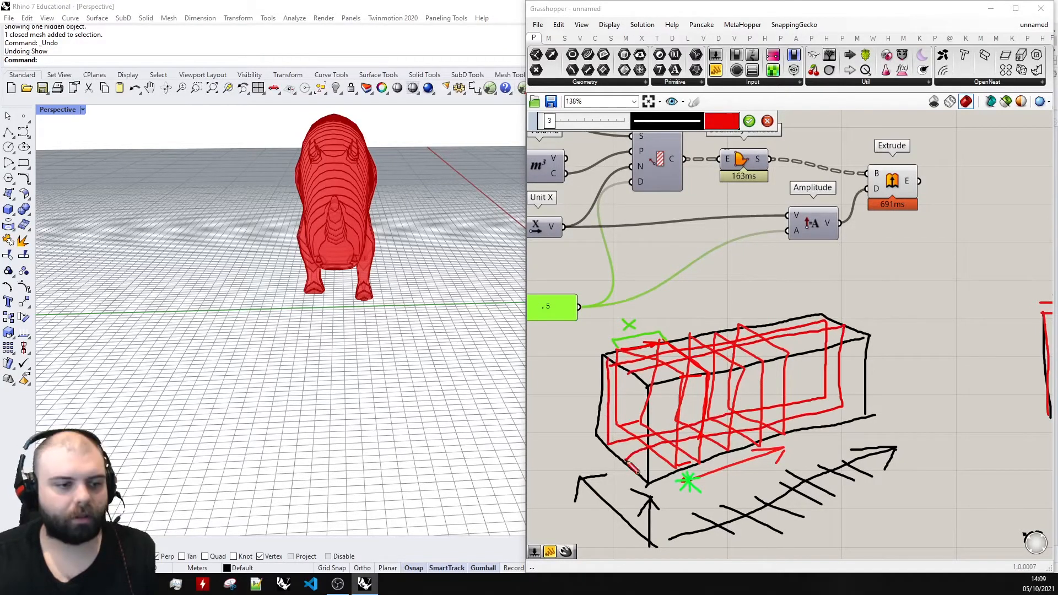
left_click(751, 122)
Sketch a red arrow over the black direction arrow along the box diagram's short side.
left_click(696, 104)
left_click(722, 122)
left_click(742, 166)
left_click(690, 219)
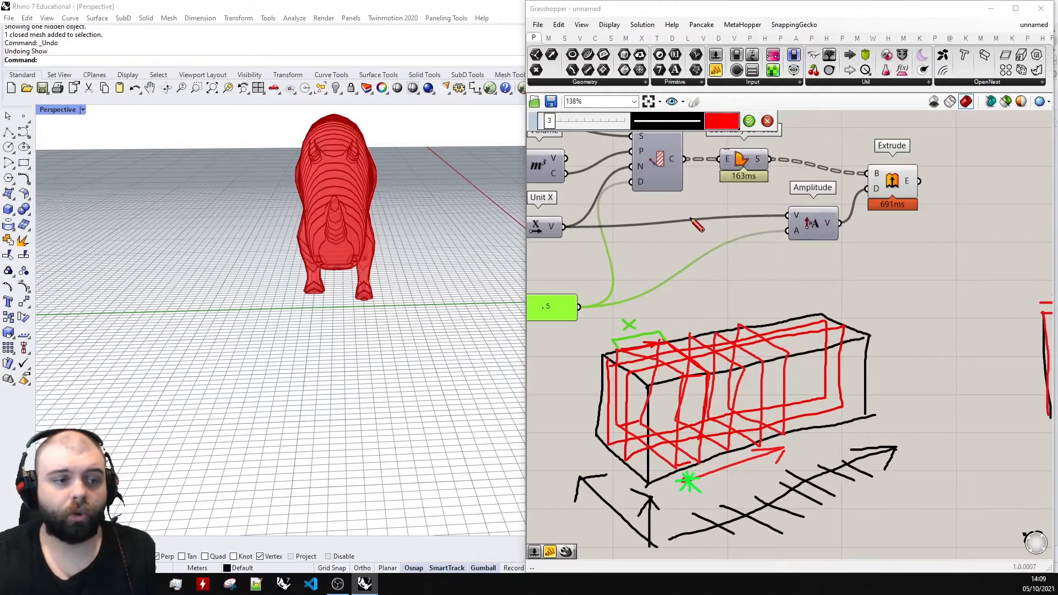
scroll(697, 226, "up", 1)
left_click_drag(704, 417, 638, 352)
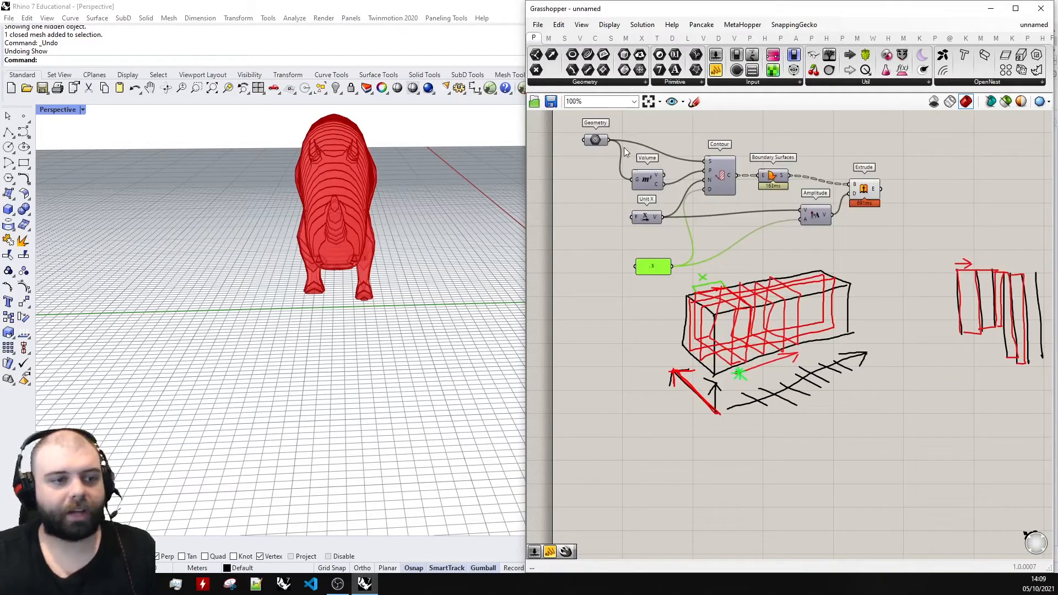
Add a Unit Y component between Unit X and the spacing panel, and view the rhino from the front.
scroll(627, 152, "up", 6)
left_click_drag(685, 326, 689, 326)
left_click(719, 365)
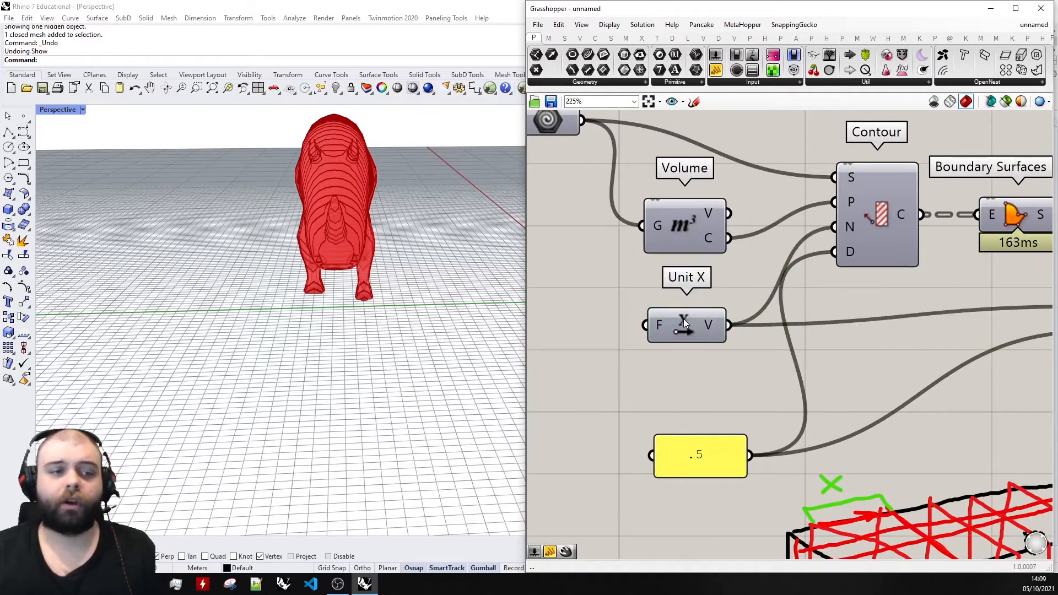
double_click(703, 405)
type("y")
left_click(689, 390)
right_click_drag(436, 326, 333, 338)
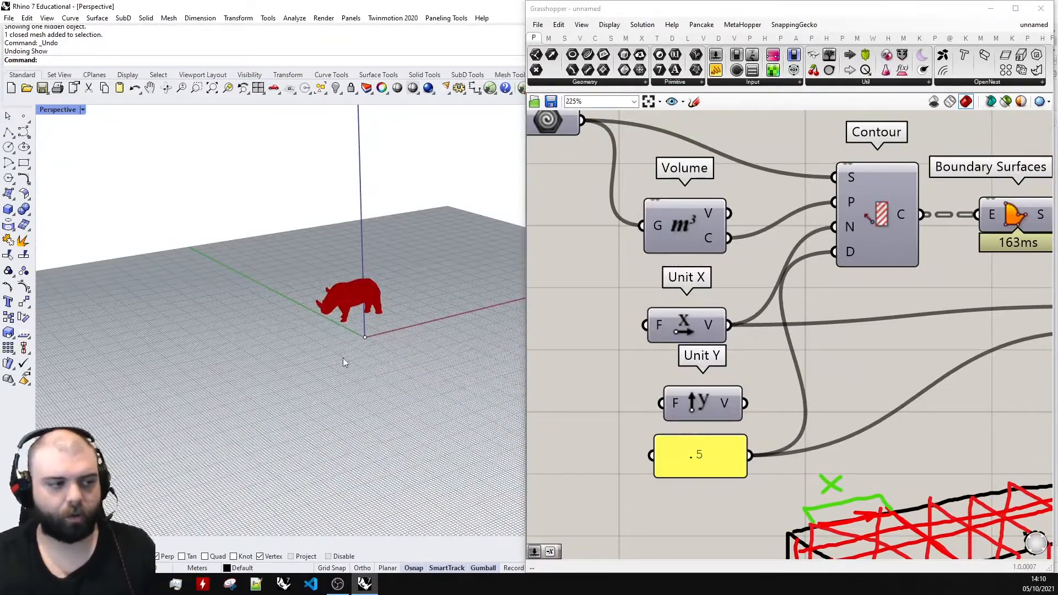
right_click_drag(331, 305, 473, 334)
Align Unit Y beneath Unit X, and shift the spacing panel down to clear it.
left_click_drag(720, 399, 703, 402)
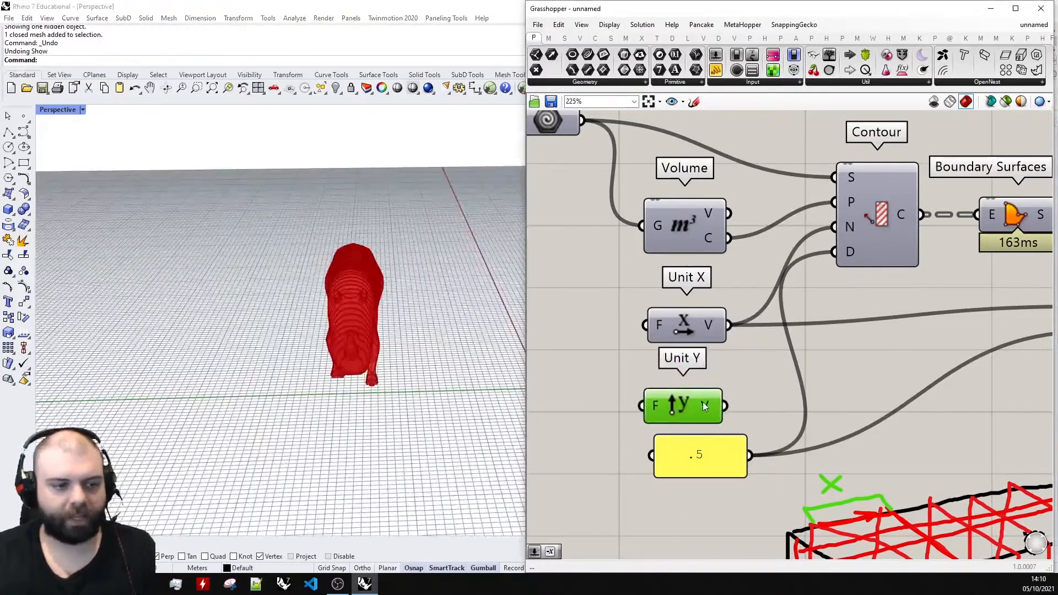
left_click_drag(726, 457, 715, 472)
left_click_drag(693, 411, 694, 412)
left_click(741, 366)
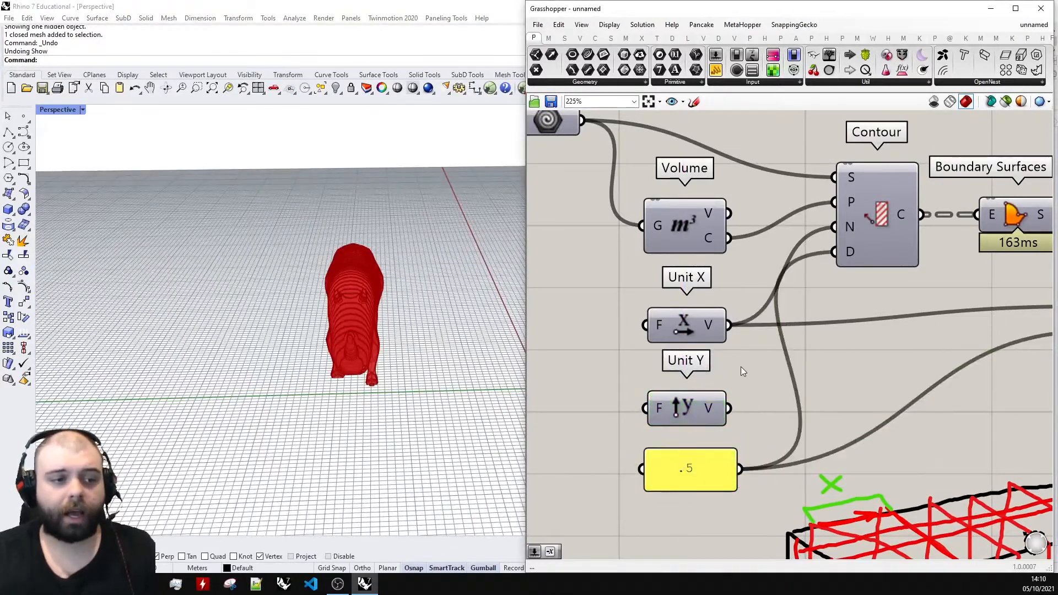
Transfer Unit X's connections to the Contour normal and Amplitude vector over to Unit Y, and inspect the slices.
scroll(660, 354, "up", 2)
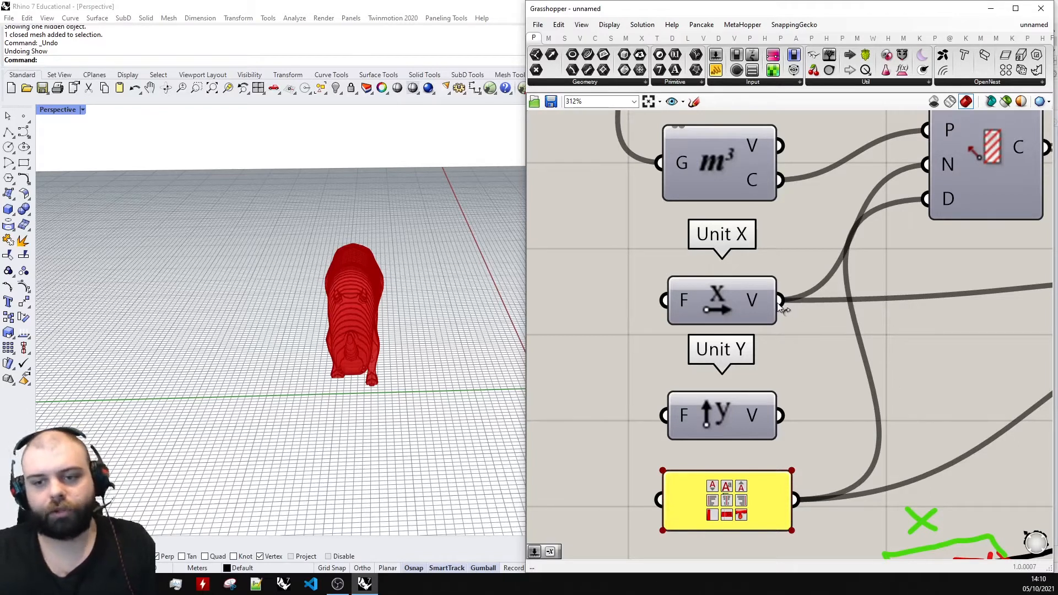
left_click_drag(781, 301, 789, 418, "ctrl+shift")
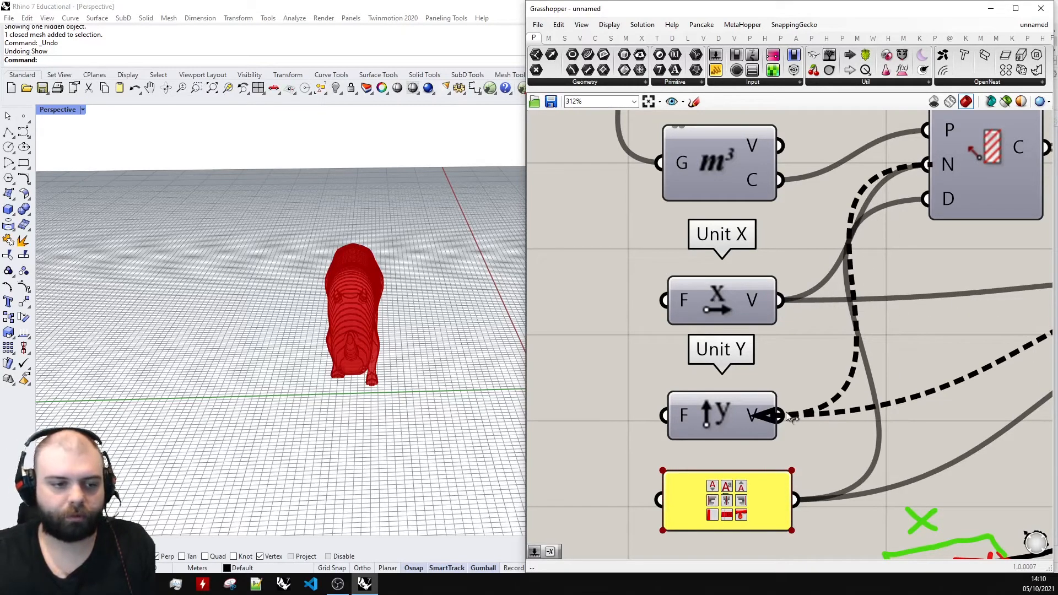
right_click_drag(438, 322, 295, 270)
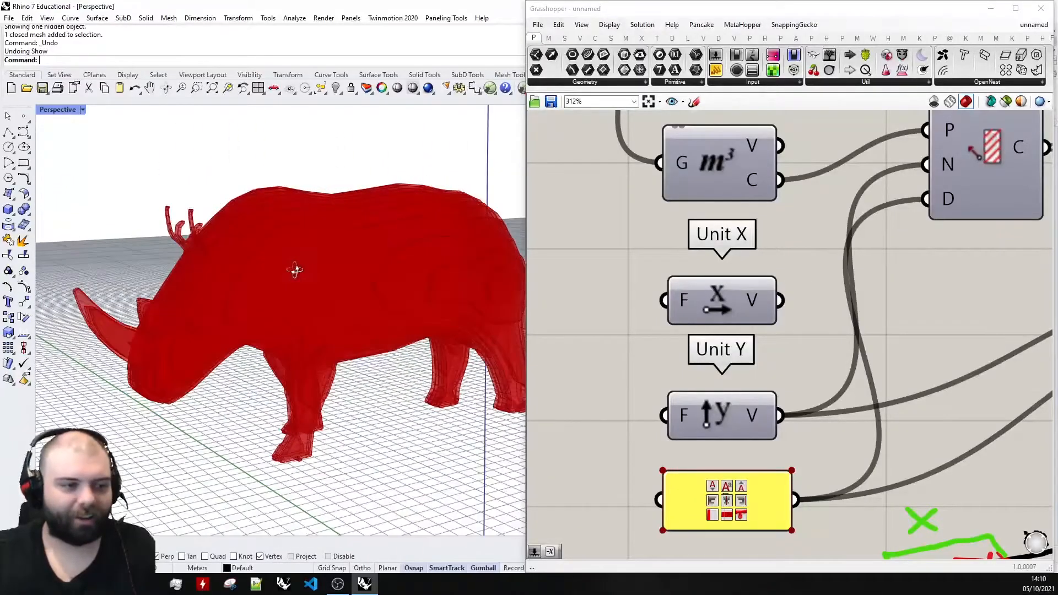
Adjust Unit X's position and move the spacing panel down to free space beneath Unit Y.
left_click_drag(746, 302, 734, 286)
scroll(696, 235, "down", 5)
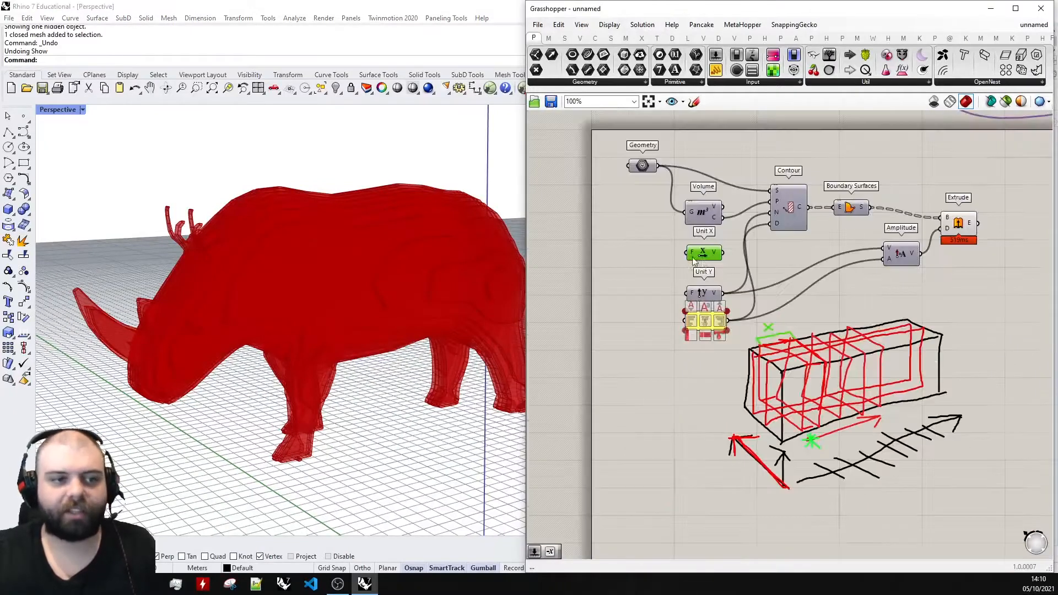
left_click_drag(706, 326, 700, 359)
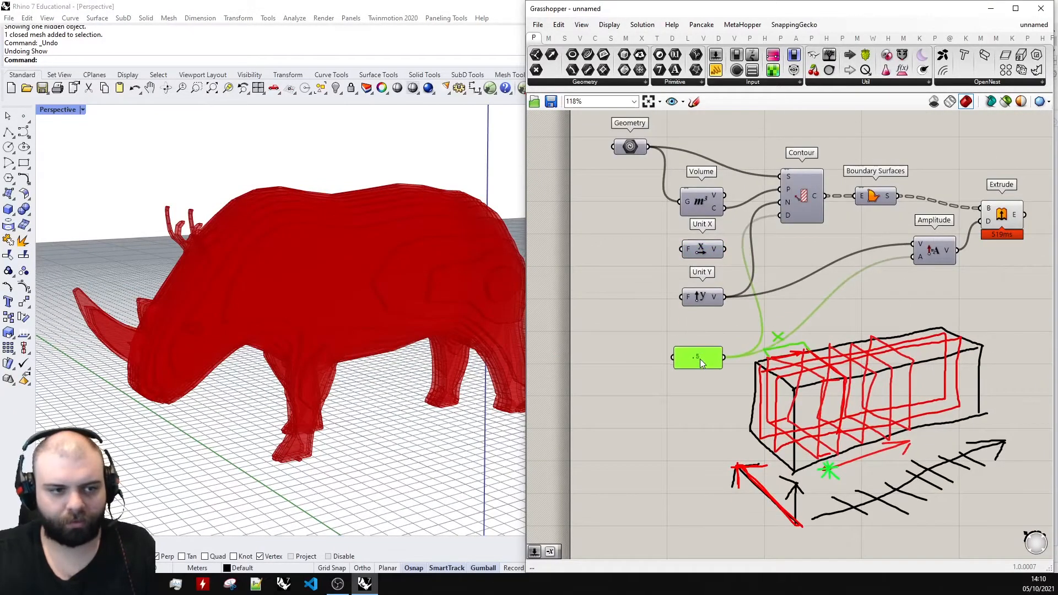
scroll(708, 292, "up", 3)
left_click(716, 305)
Add a Unit Z component, align it beneath Unit Y, and shift the spacing panel below it.
double_click(704, 350)
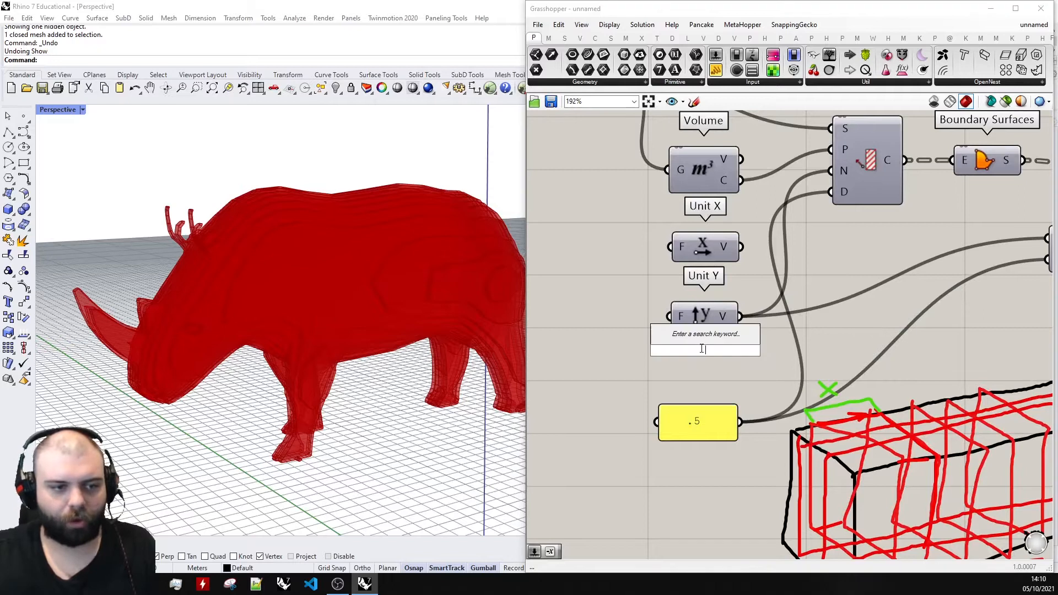
type("z")
left_click(695, 339)
left_click_drag(699, 351, 696, 389)
left_click_drag(711, 428, 708, 446)
left_click_drag(700, 390, 703, 391)
left_click(766, 373)
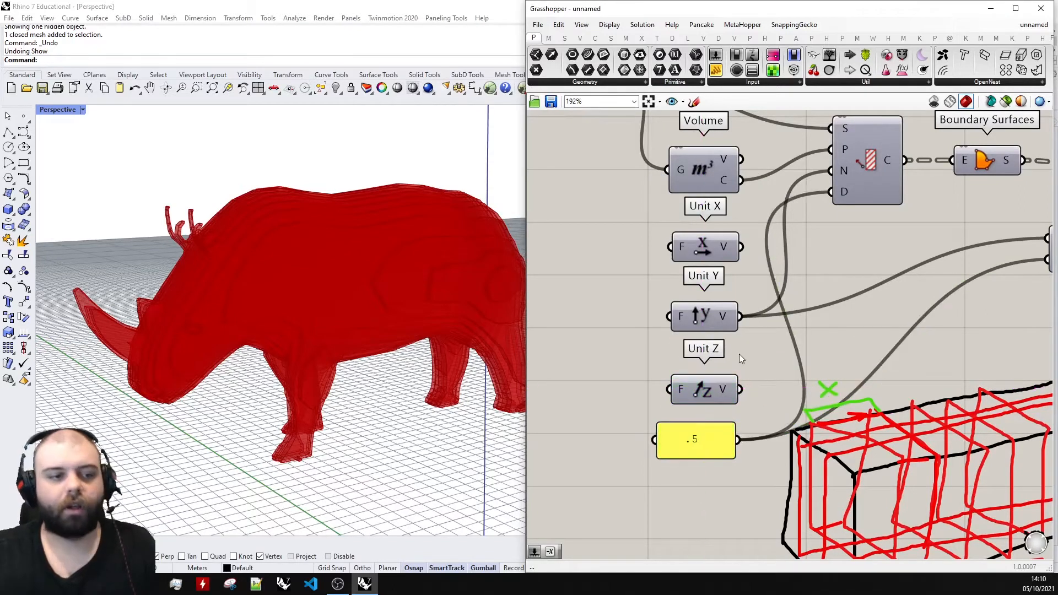
Transfer Unit Y's connections to the Contour normal and Amplitude vector over to Unit Z, and inspect the slices.
left_click_drag(742, 316, 737, 391, "ctrl+shift")
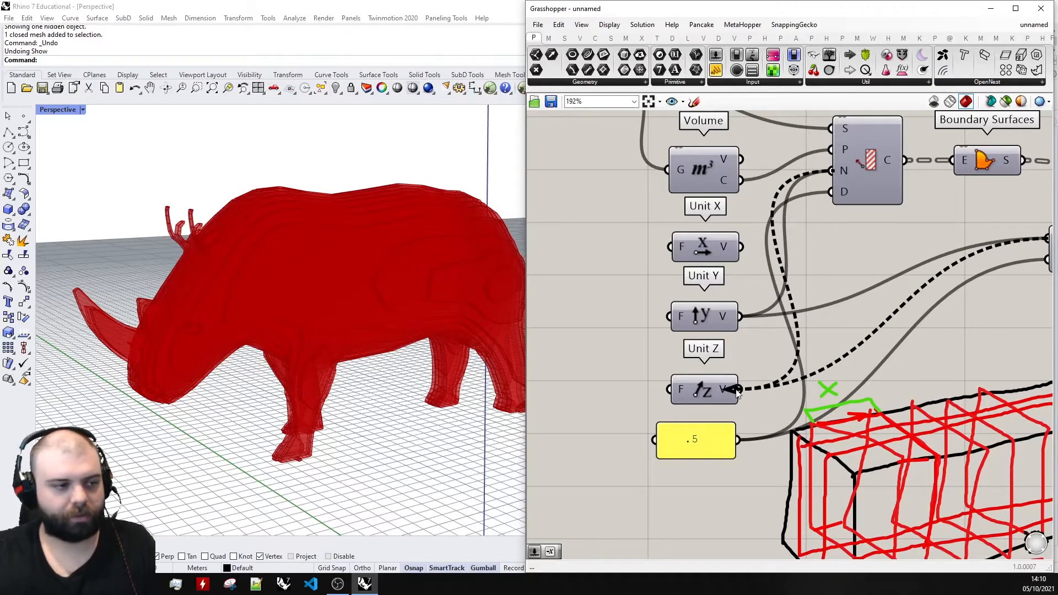
right_click_drag(491, 393, 353, 376)
scroll(627, 333, "down", 5)
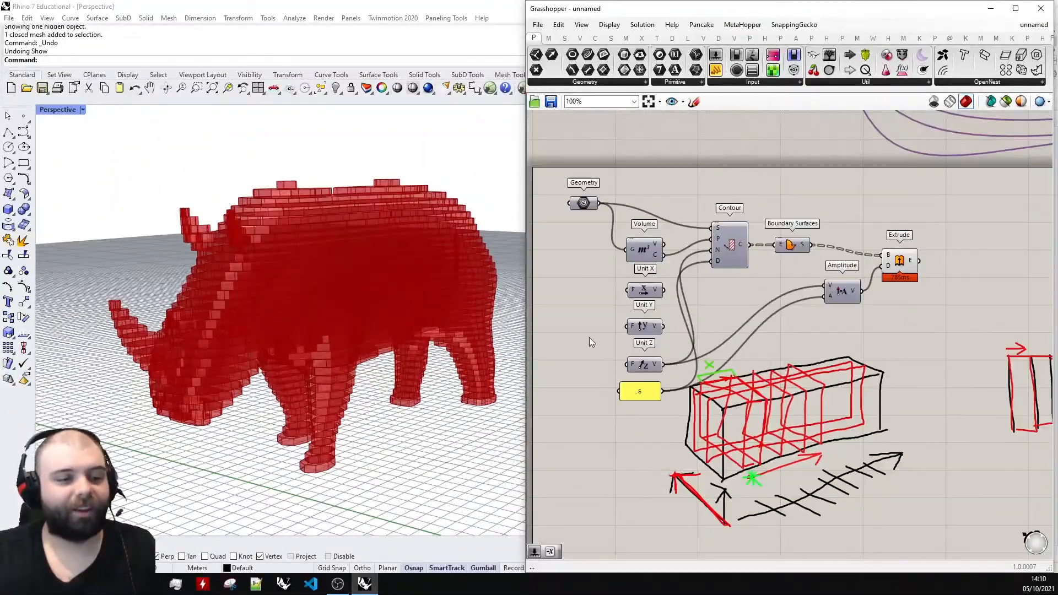
Move the whole box diagram sketch down, clear of the spacing panel and its wires.
scroll(876, 490, "up", 3)
left_click_drag(876, 492, 603, 337)
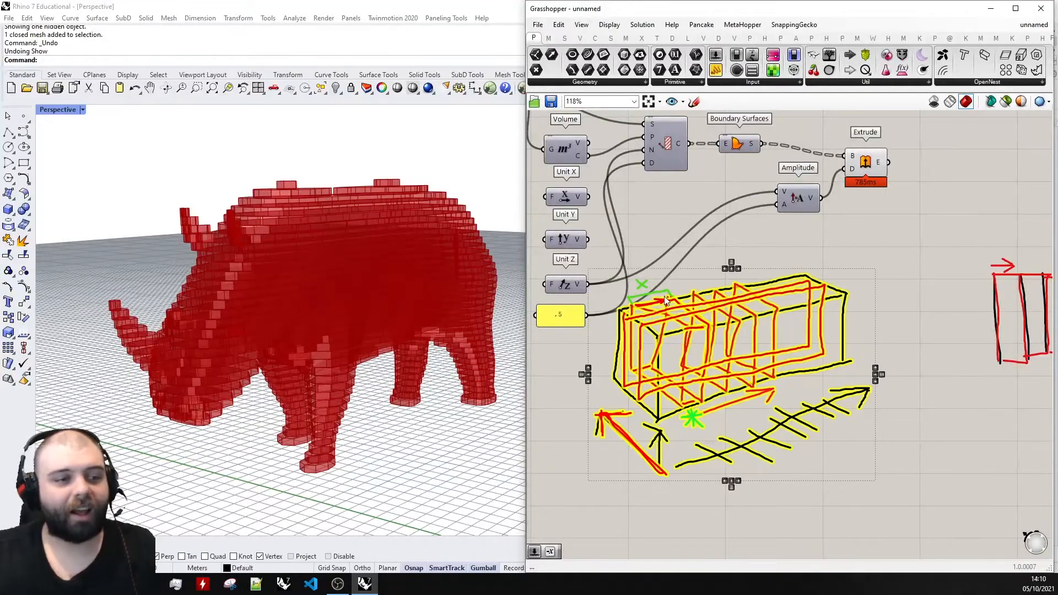
left_click_drag(669, 298, 683, 421)
left_click(703, 284)
scroll(695, 285, "down", 5)
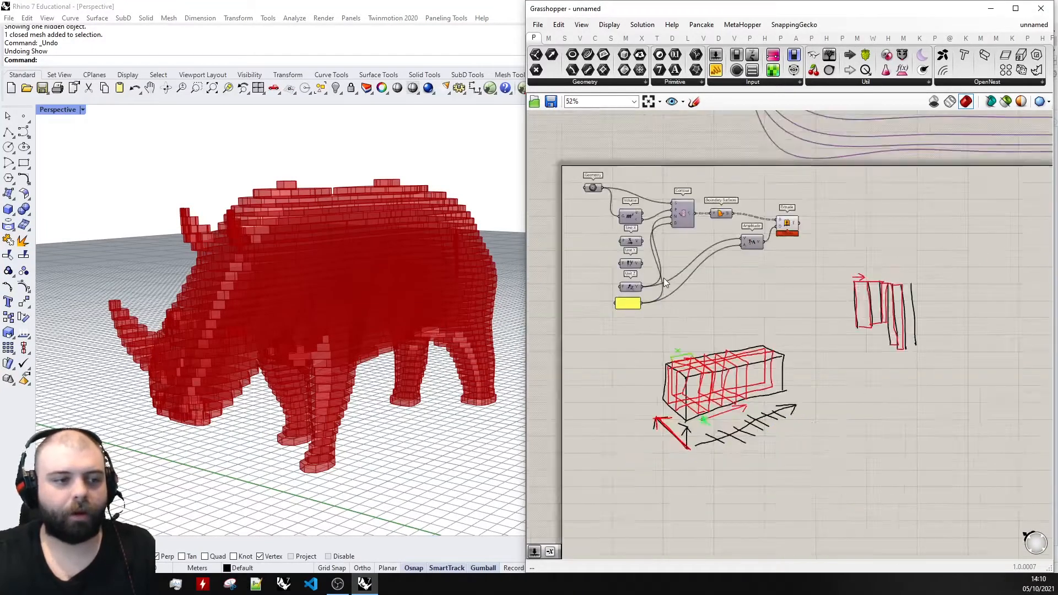
Transfer Unit Z's connections back to Unit X, and inspect the rhino sliced along X.
right_click_drag(313, 315, 343, 314)
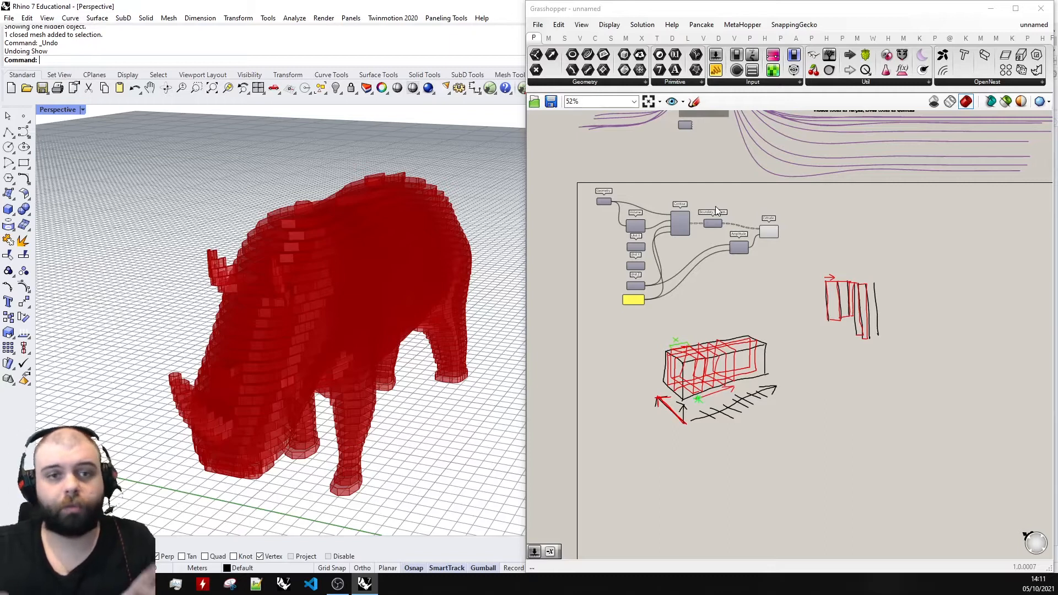
scroll(641, 250, "up", 5)
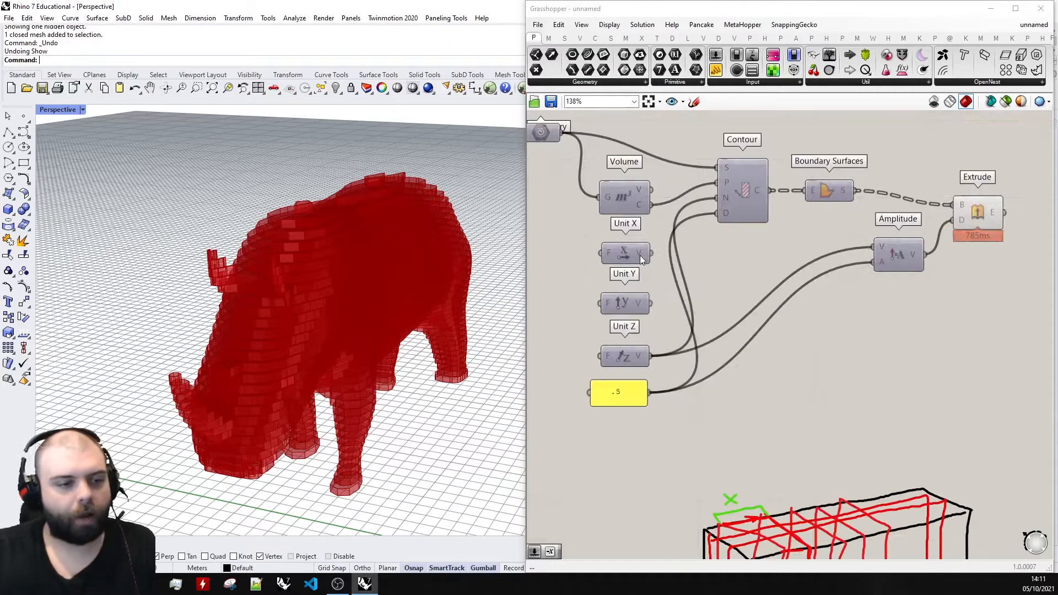
left_click_drag(653, 357, 651, 254, "ctrl+shift")
right_click_drag(390, 347, 325, 325)
scroll(643, 296, "down", 3)
scroll(827, 249, "up", 4)
Bake the Extrude component's slices onto the Default layer as a group.
left_click(772, 273)
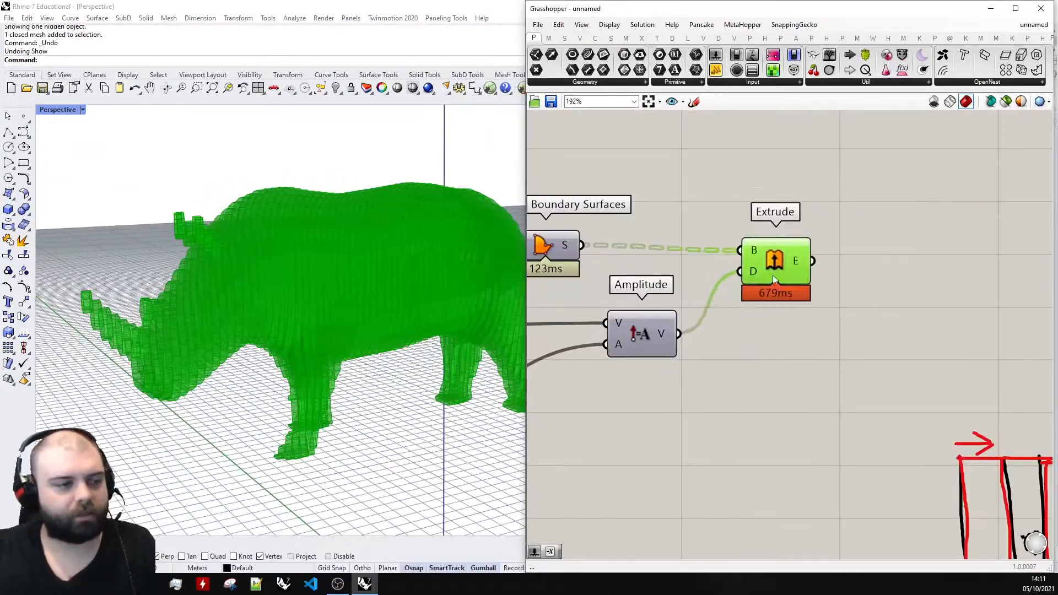
right_click(771, 266)
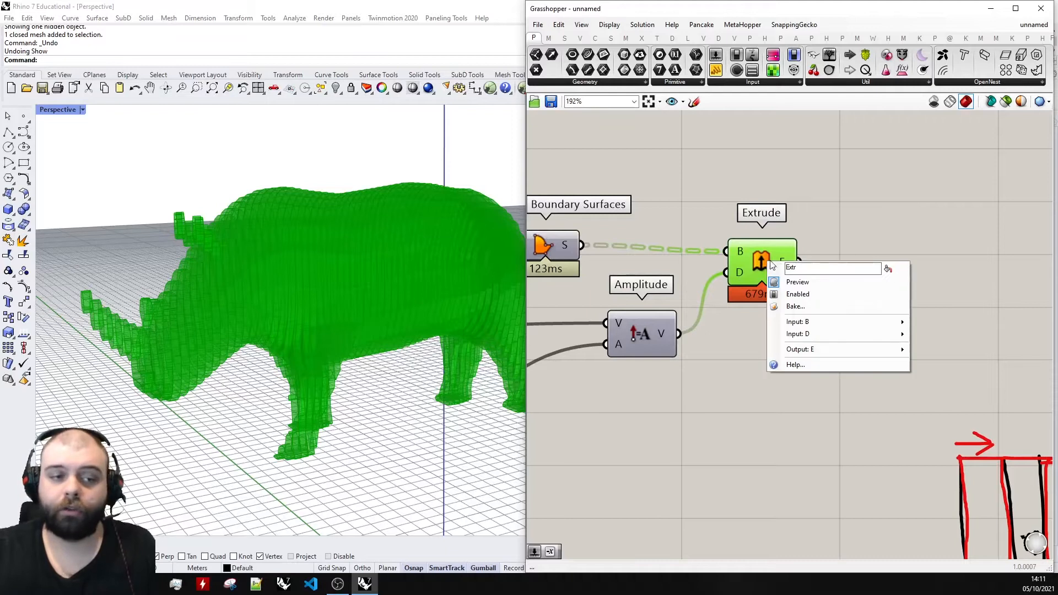
left_click(805, 307)
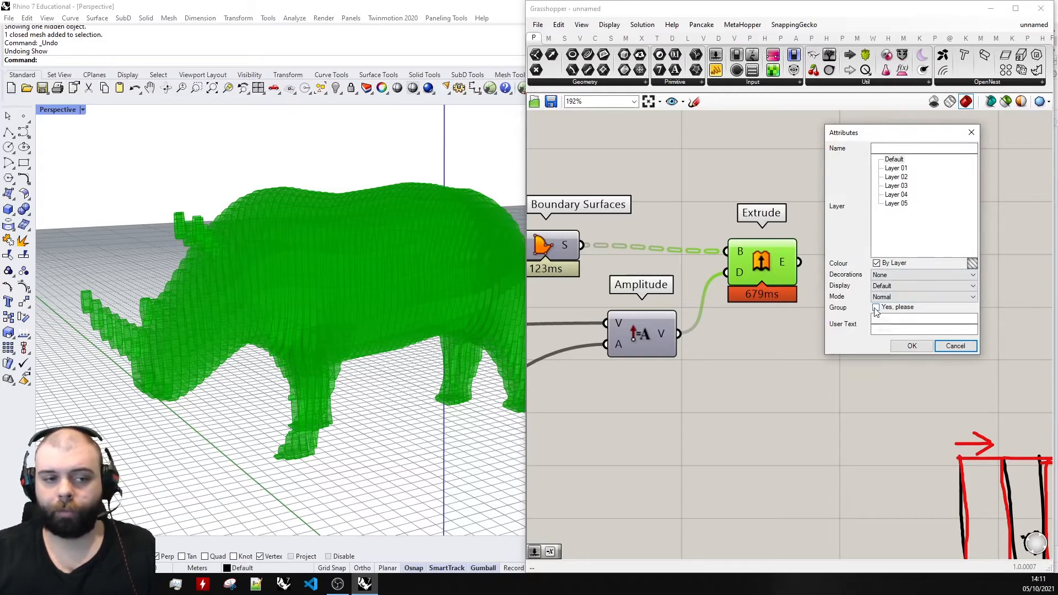
left_click(876, 309)
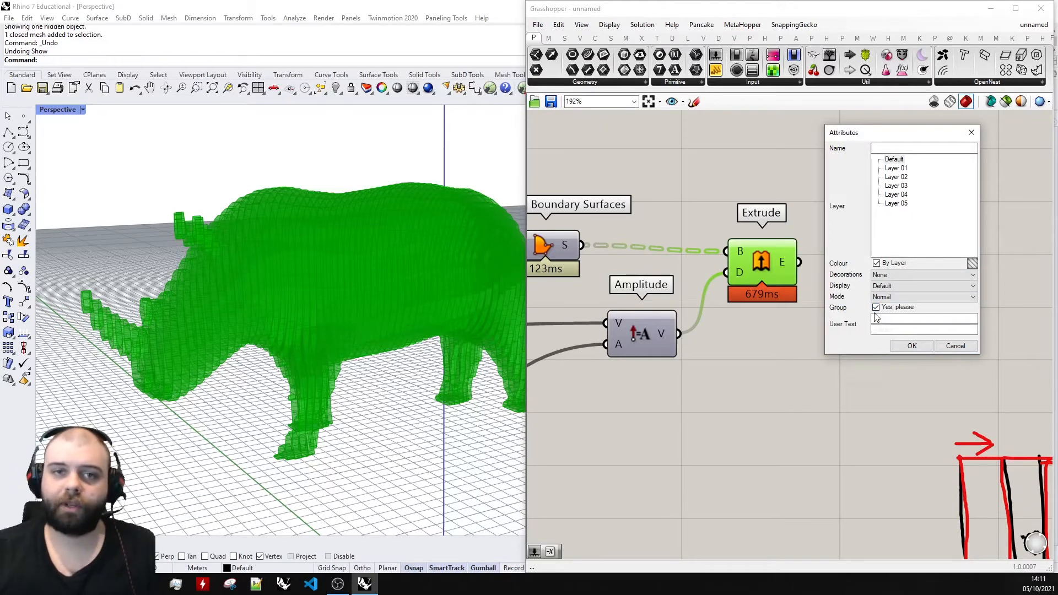
left_click(914, 347)
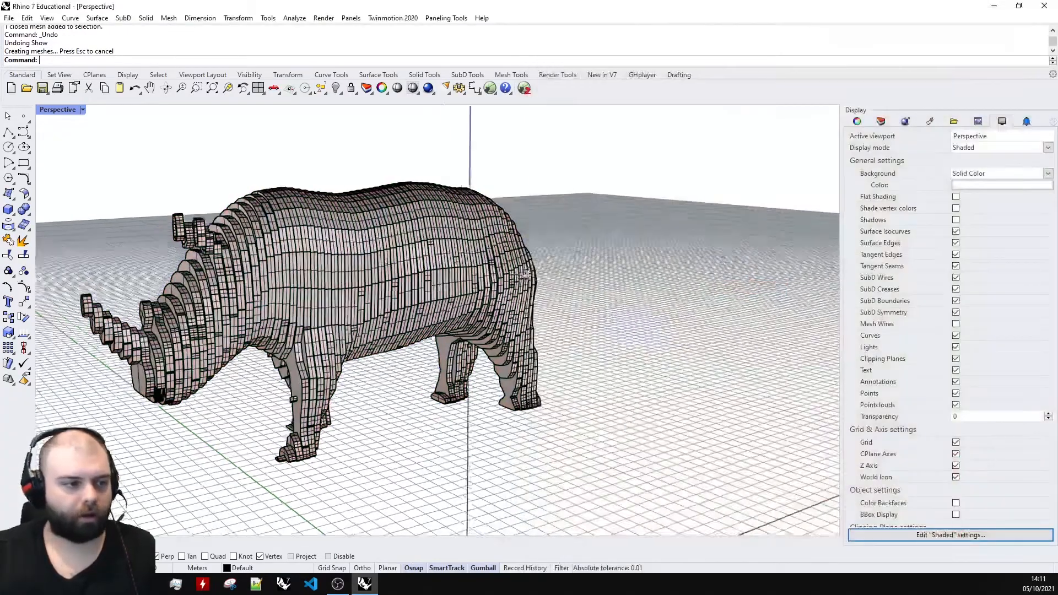
Switch to the Rhino window, select and shift the baked group of slices, and view it from several angles.
right_click_drag(551, 259, 546, 325)
left_click(485, 270)
left_click_drag(353, 285, 523, 311)
left_click(628, 297)
right_click_drag(602, 300, 422, 320)
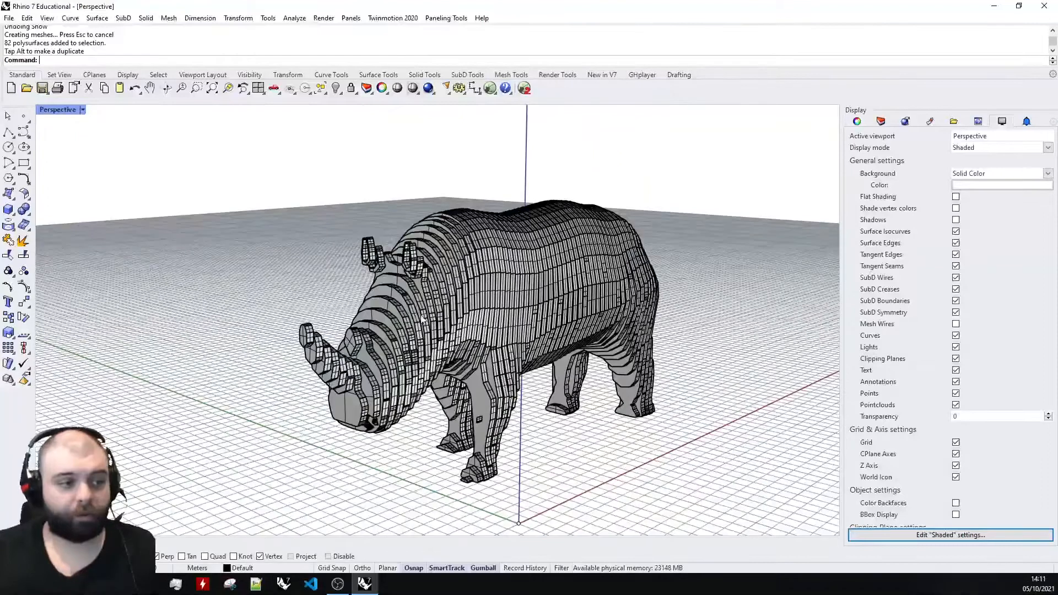
Switch back to the Grasshopper definition and transfer Unit X's connections to Unit Y to slice the rhino along Y.
left_click(489, 89)
scroll(662, 330, "up", 5)
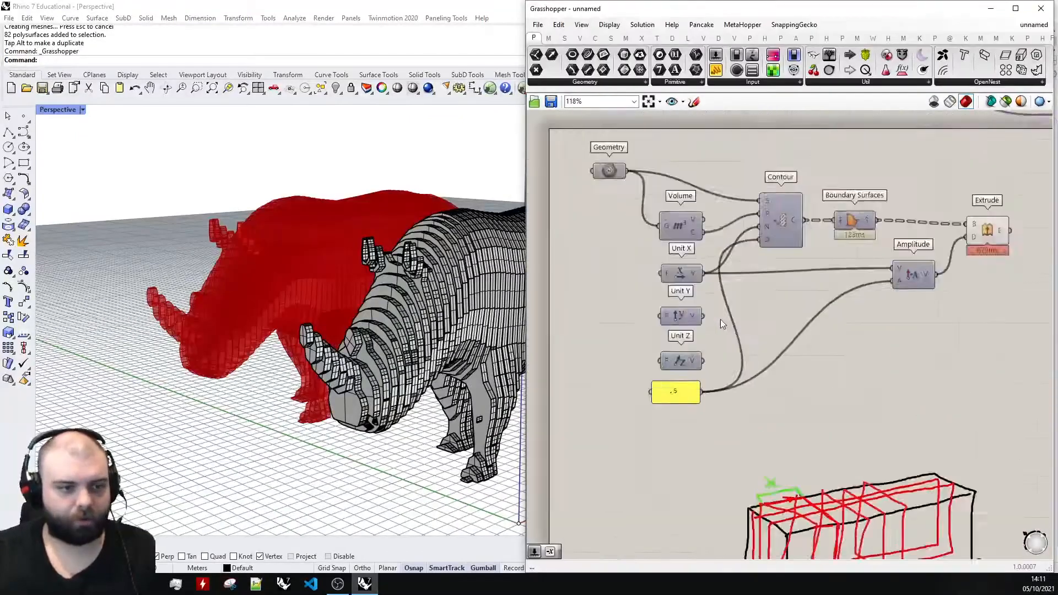
left_click_drag(704, 268, 705, 314, "ctrl+shift")
scroll(716, 306, "down", 2)
scroll(878, 251, "up", 2)
Bake the Extrude component's Y-direction slices into Rhino as a group.
right_click(882, 235)
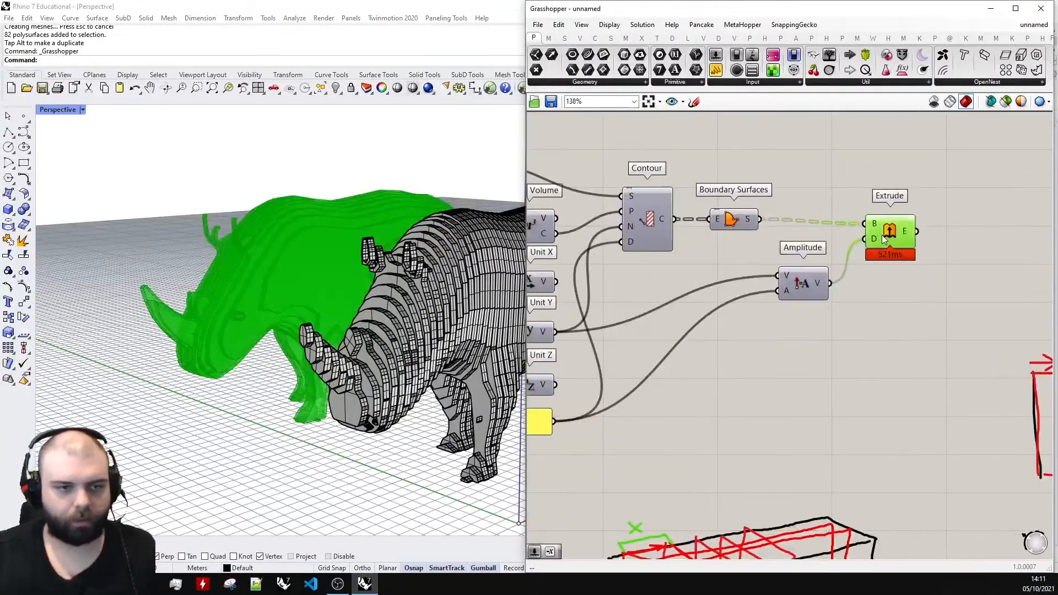
left_click(925, 281)
left_click(926, 347)
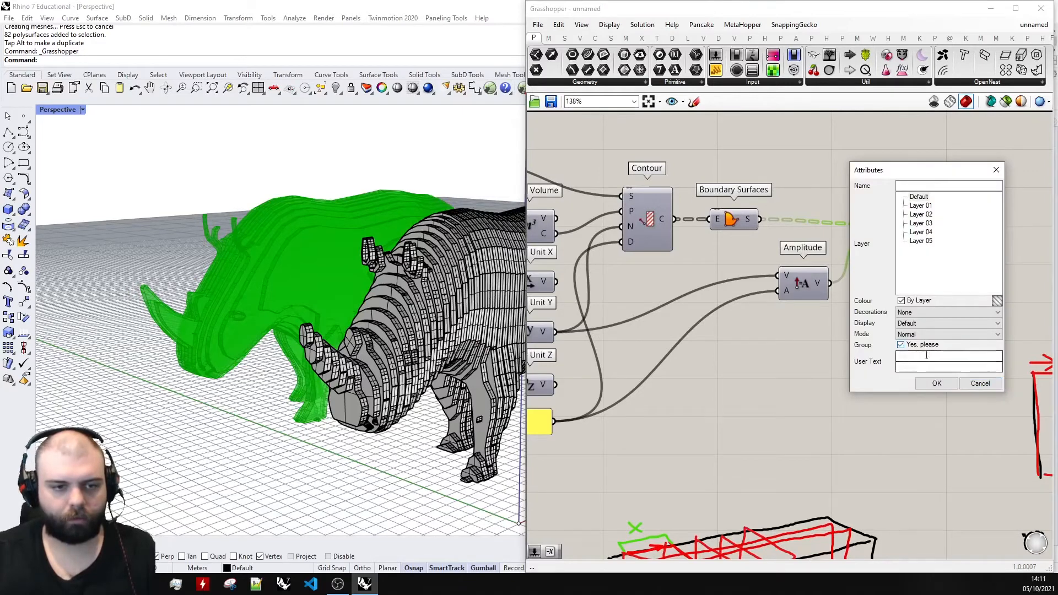
left_click(935, 383)
Return to the Rhino window and move the baked Y-direction slices out beyond the X-sliced rhino.
left_click(991, 8)
left_click(304, 311)
scroll(304, 316, "down", 5)
left_click_drag(299, 284, 521, 369)
Switch back to the Grasshopper definition and transfer Unit Y's connections to Unit Z to slice the rhino along Z.
left_click(490, 88)
scroll(872, 326, "down", 5)
scroll(805, 339, "up", 3)
left_click(800, 339)
scroll(656, 338, "up", 4)
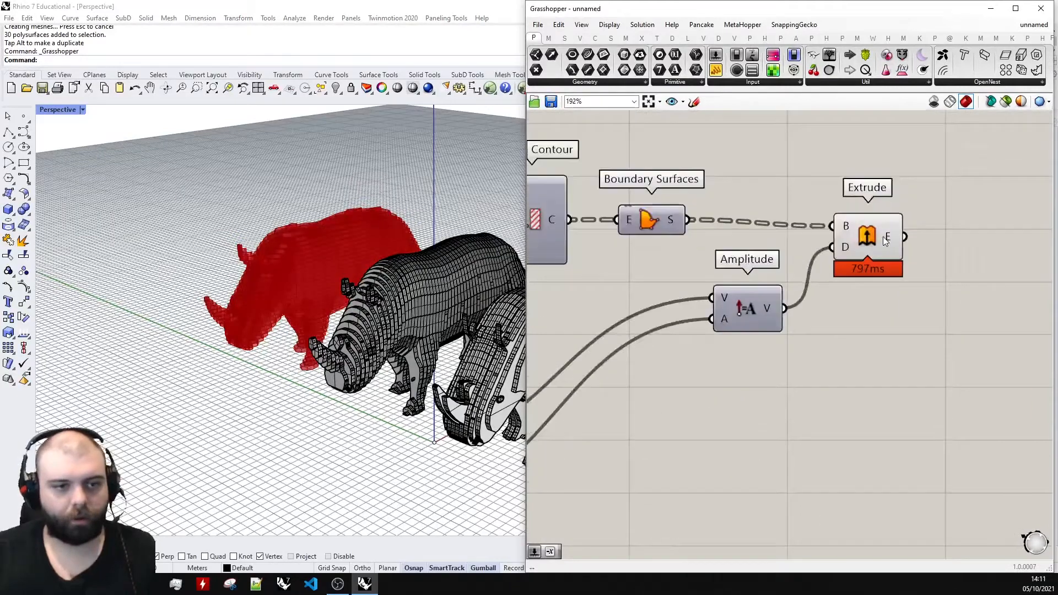
Bake the Extrude component's Z-direction slices into Rhino as a group.
right_click(883, 236)
left_click(926, 281)
left_click(904, 351)
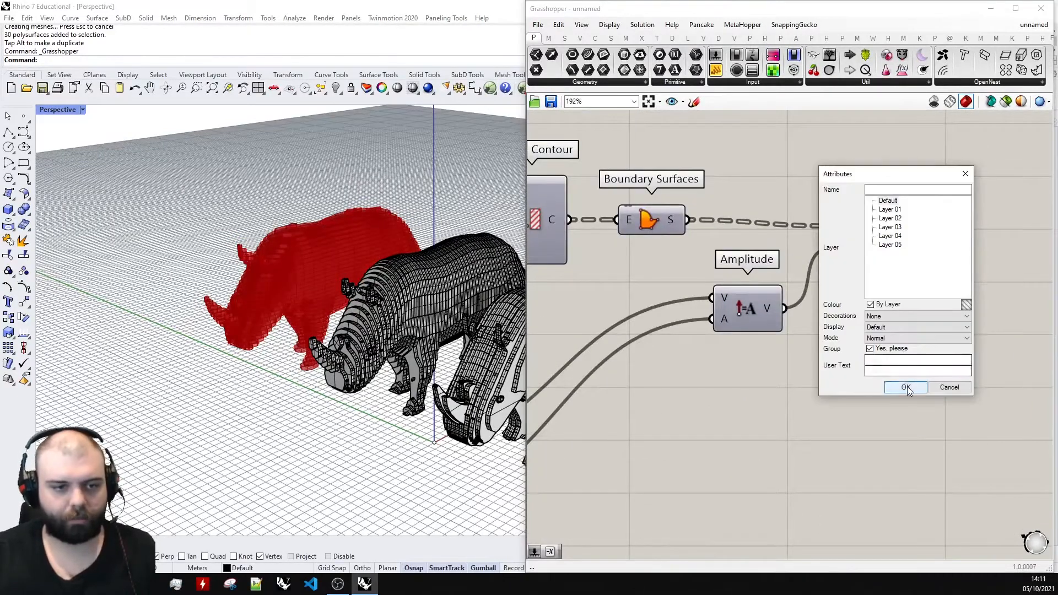
left_click(907, 388)
Return to the Rhino window and move the baked Z-direction slices to the far end of the row of rhinos.
left_click(991, 8)
left_click(302, 297)
left_click_drag(293, 280, 672, 435)
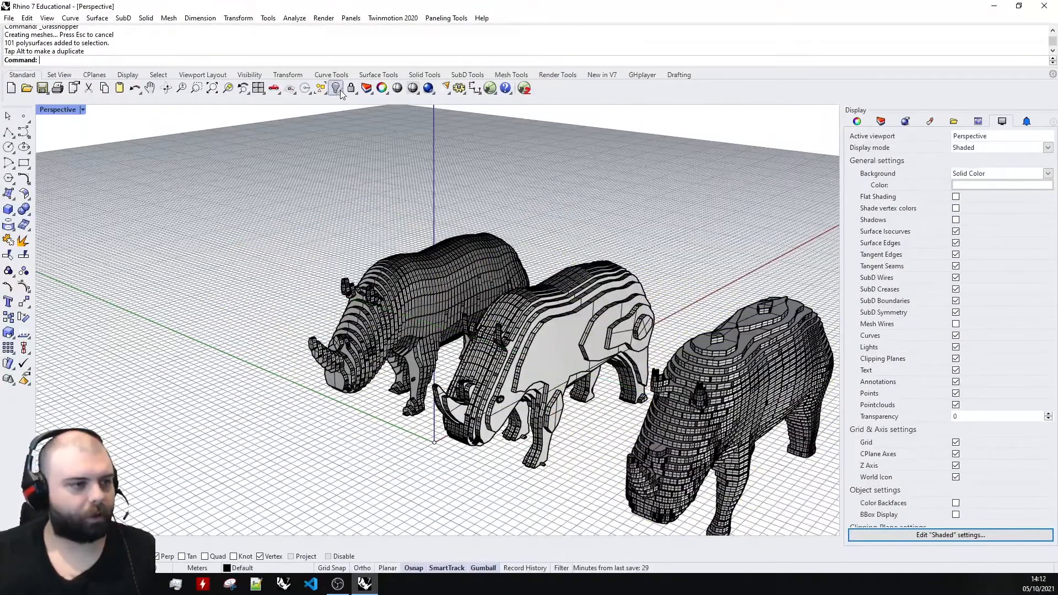
Show the hidden original rhino mesh beside the three sliced versions.
left_click(336, 89)
left_click(341, 93)
left_click(352, 108)
right_click_drag(490, 188, 330, 231)
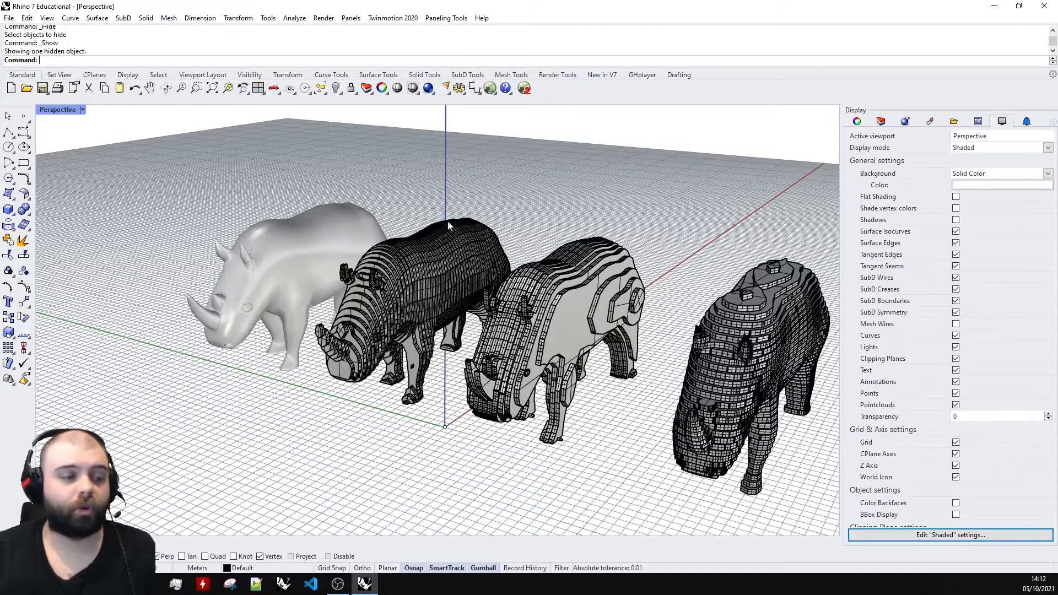
Shift the Y-sliced rhino slightly away from the X-sliced one and clear the selection.
left_click(601, 322)
left_click_drag(528, 337, 543, 338)
key("Escape")
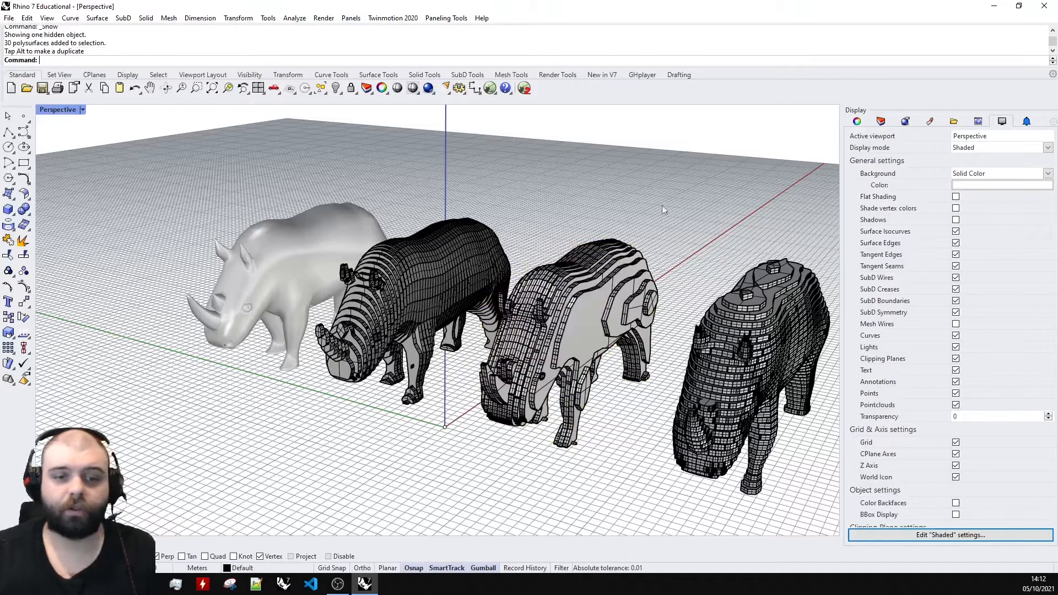
Switch back to Grasshopper and bring the whole slicing definition into view.
left_click(525, 88)
scroll(832, 243, "down", 6)
right_click_drag(832, 230, 800, 217)
scroll(793, 243, "up", 4)
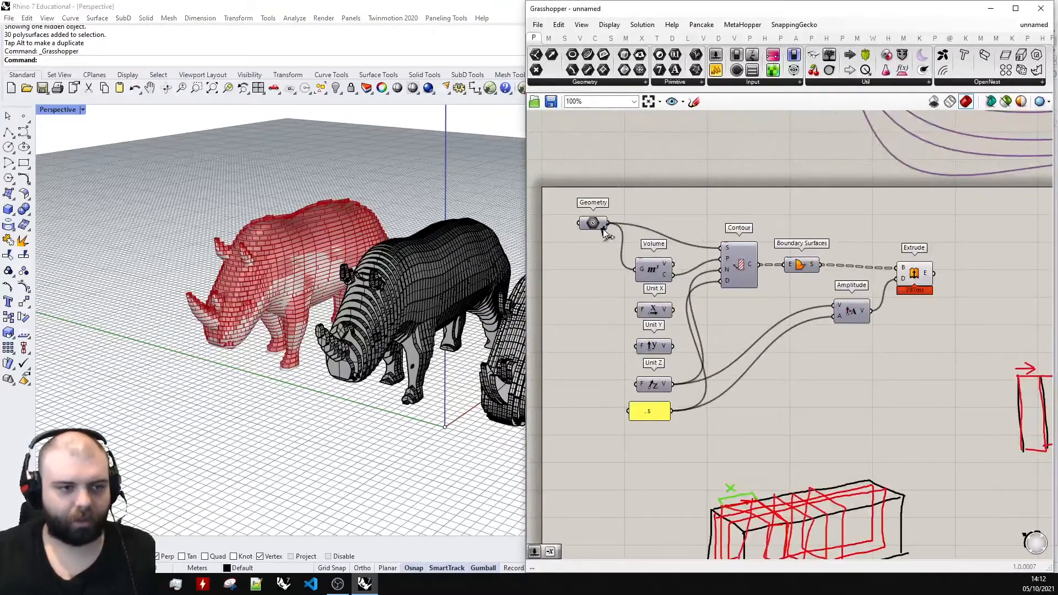